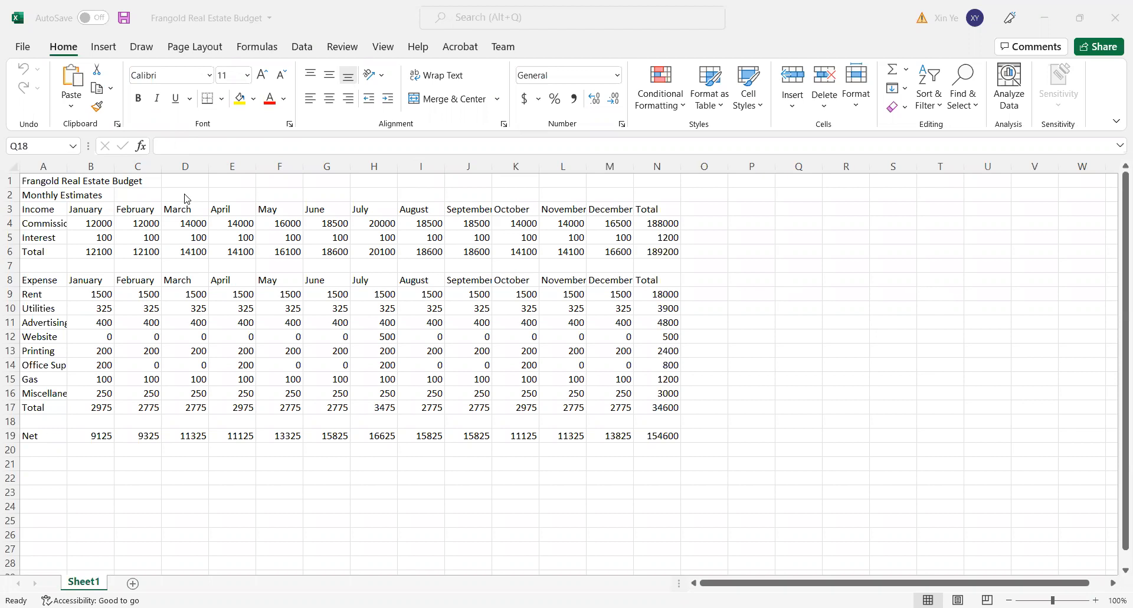
- Apply the Title cell style to the "Frangold Real Estate Budget" heading in cell A1
click(51, 180)
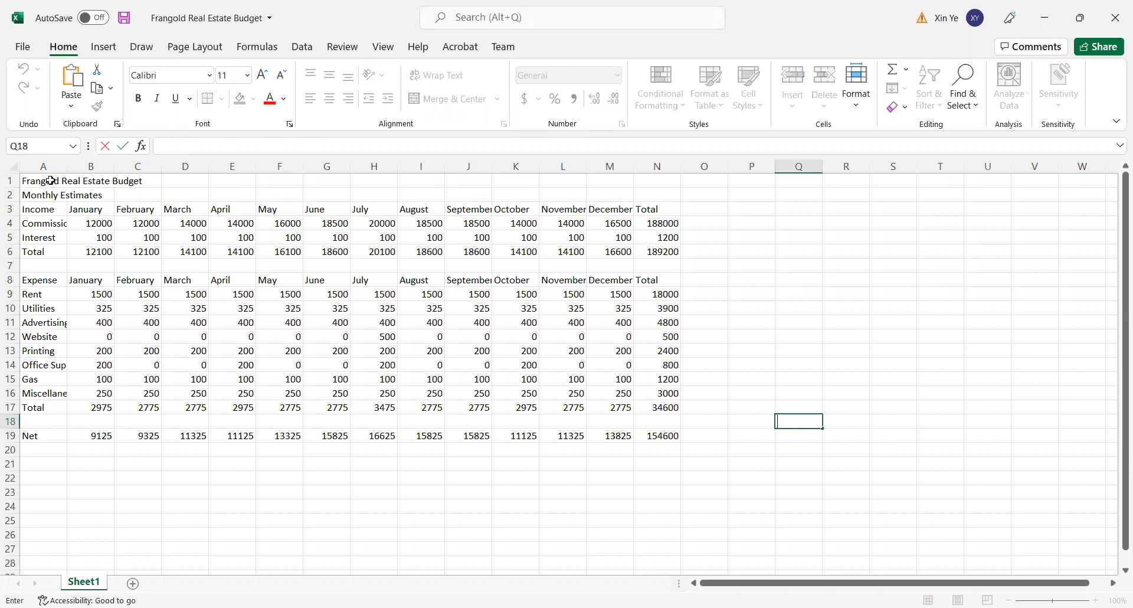
click(51, 180)
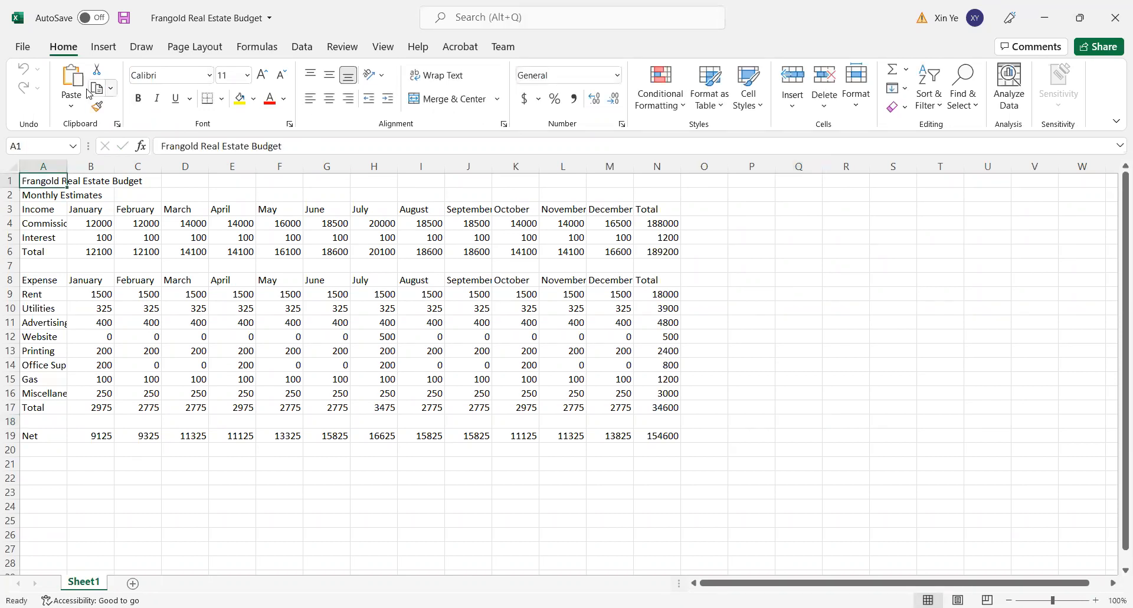
click(760, 111)
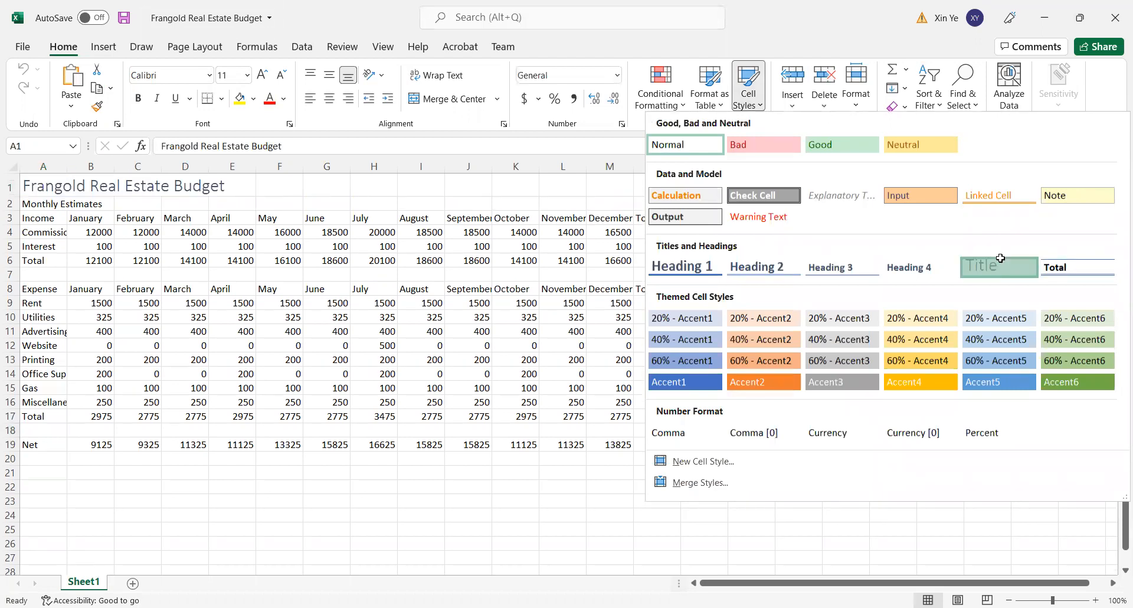
click(1000, 258)
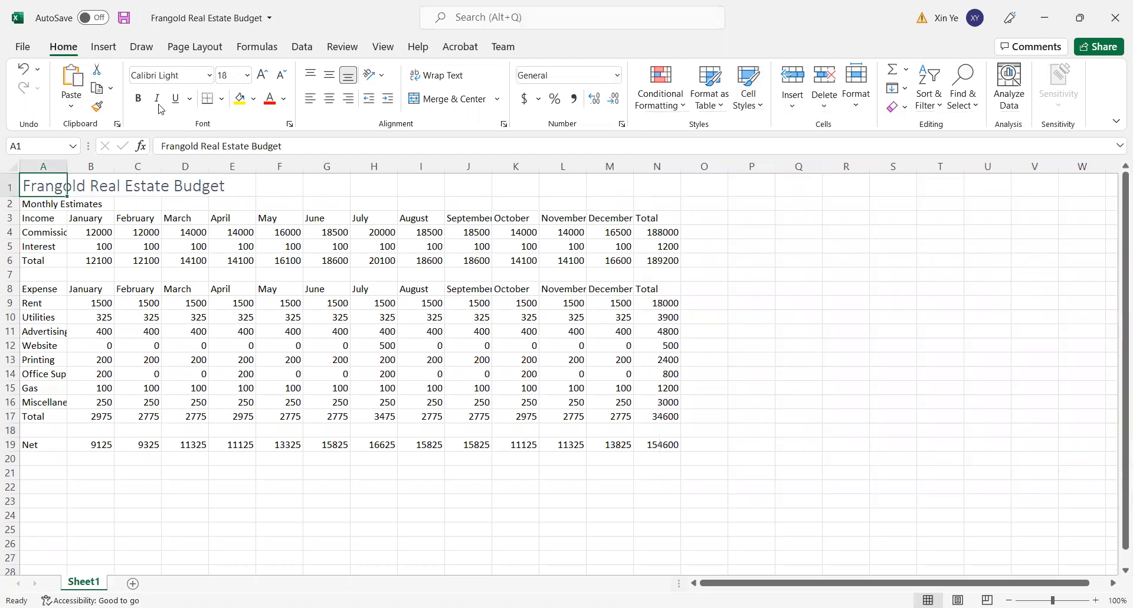
- Format the "Monthly Estimates" subtitle in cell A2 with the Arial Narrow font in bold
click(34, 210)
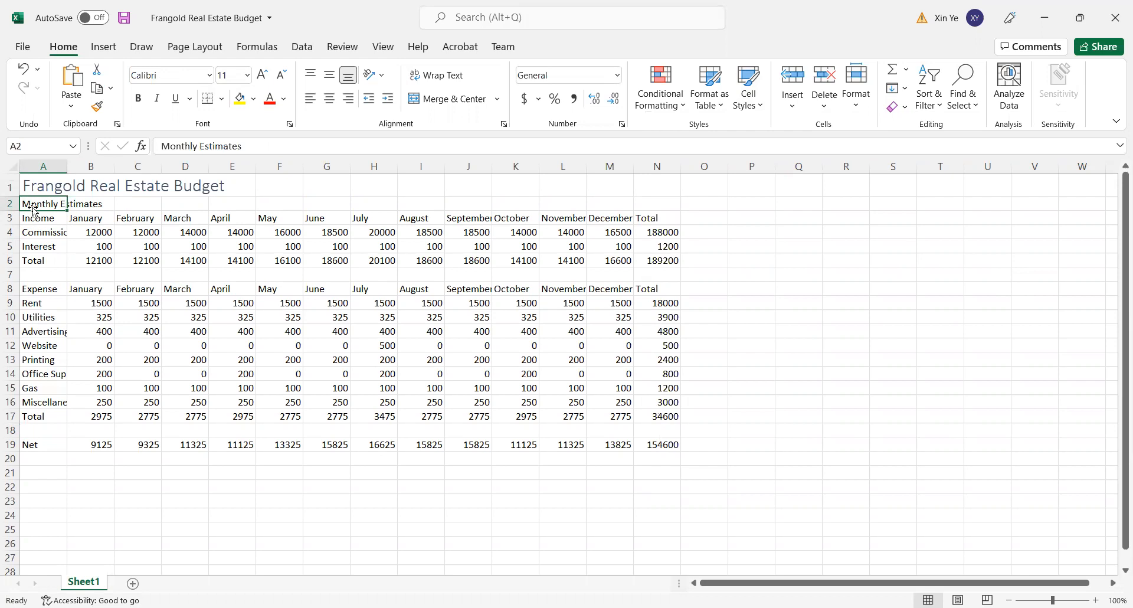
click(210, 76)
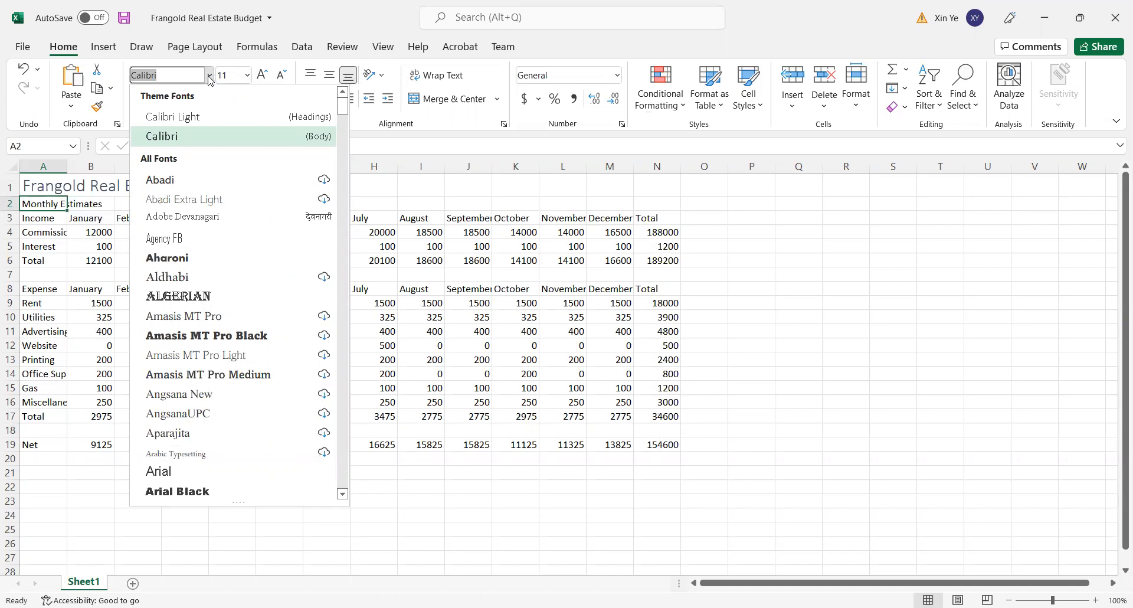
scroll(195, 408, down, 1)
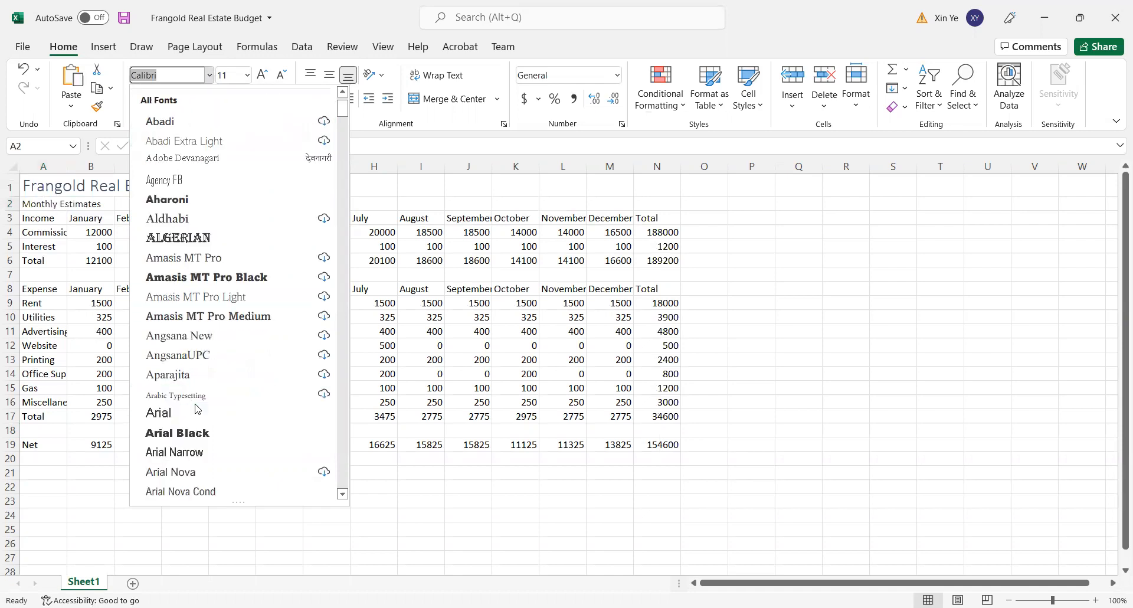
click(213, 464)
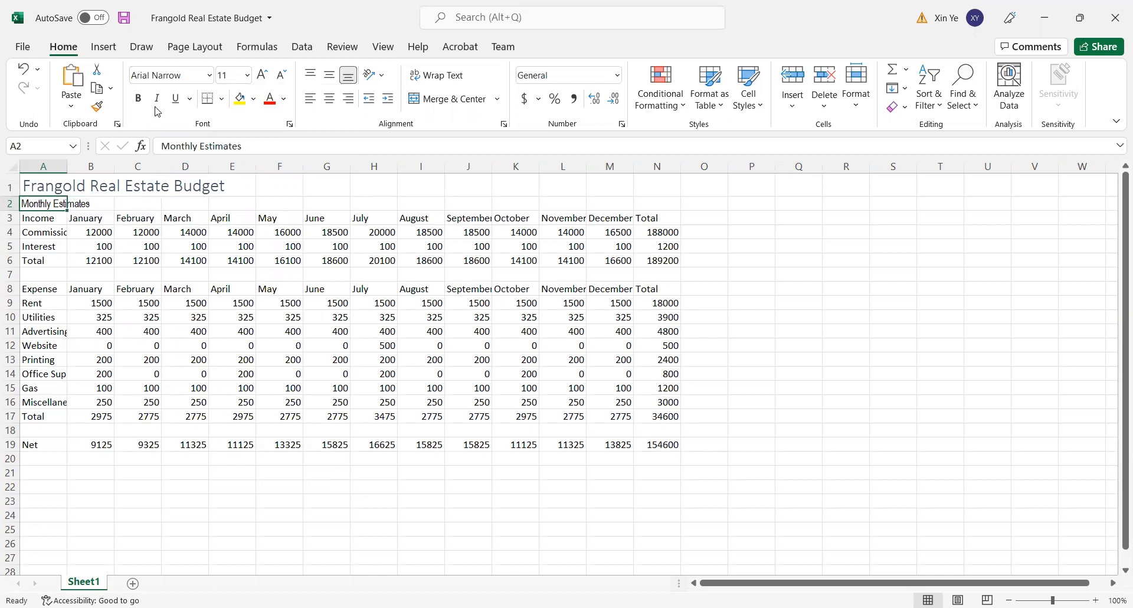
click(139, 99)
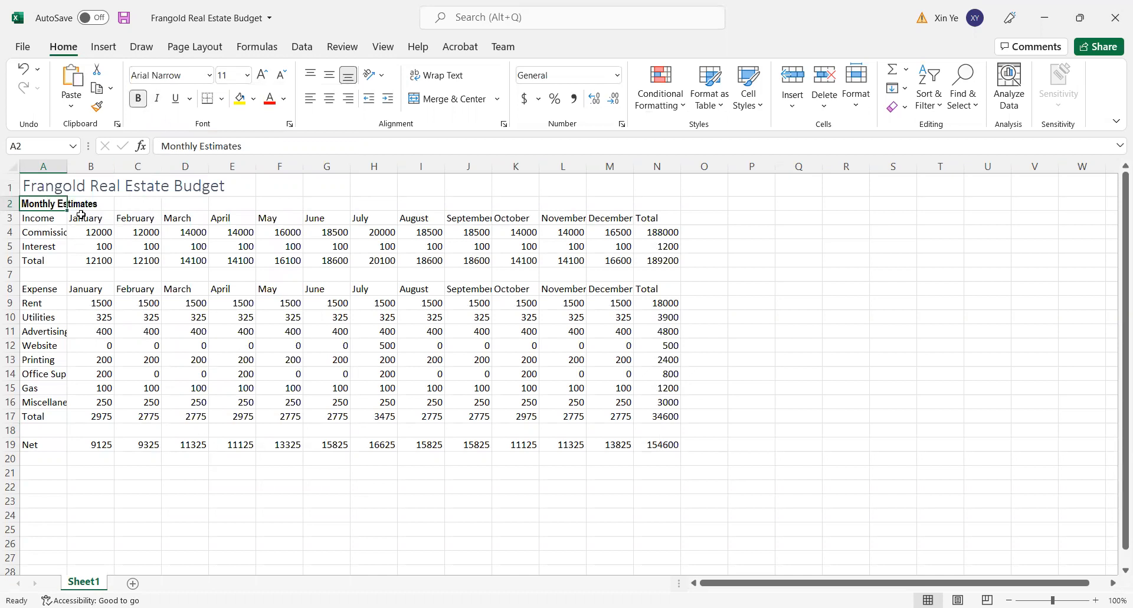
- Make the title in cell A1 bold and set the font size of the subtitle in A2 to 16
click(66, 188)
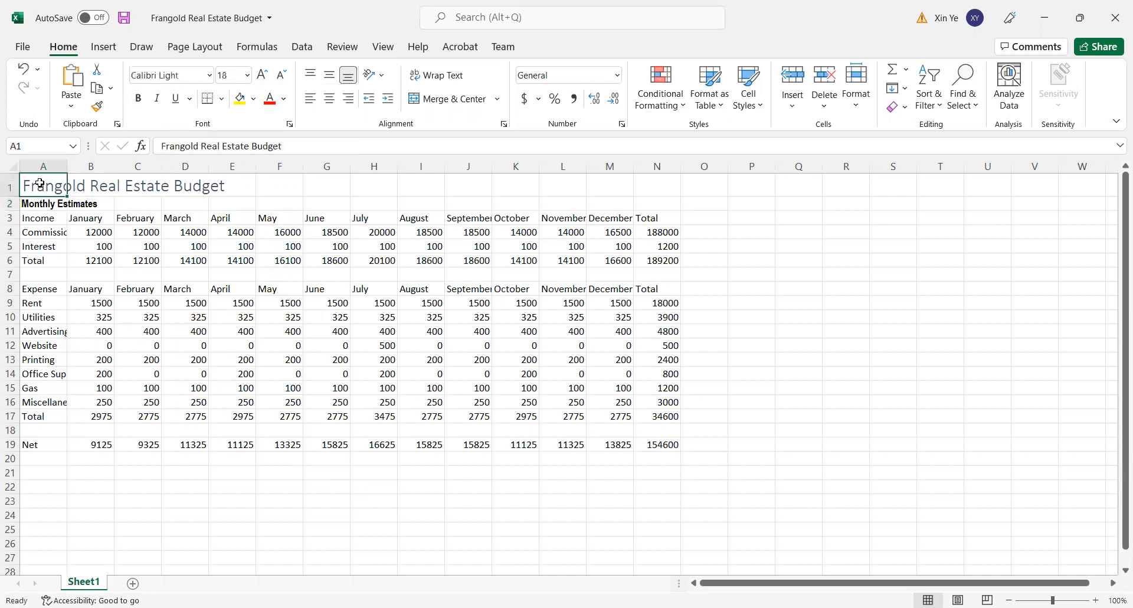
click(140, 102)
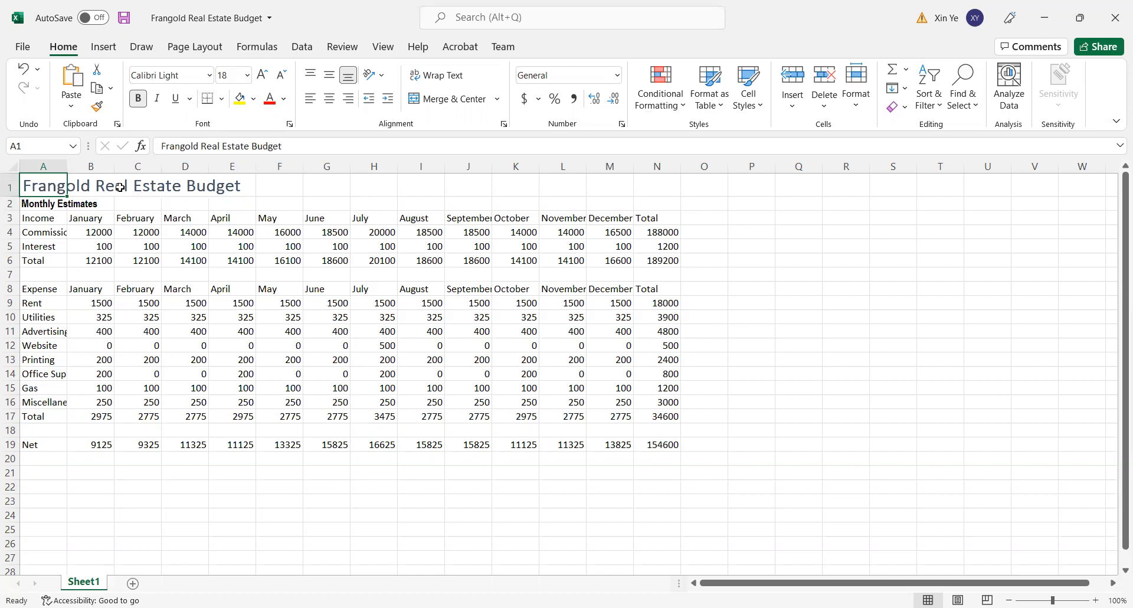
click(41, 203)
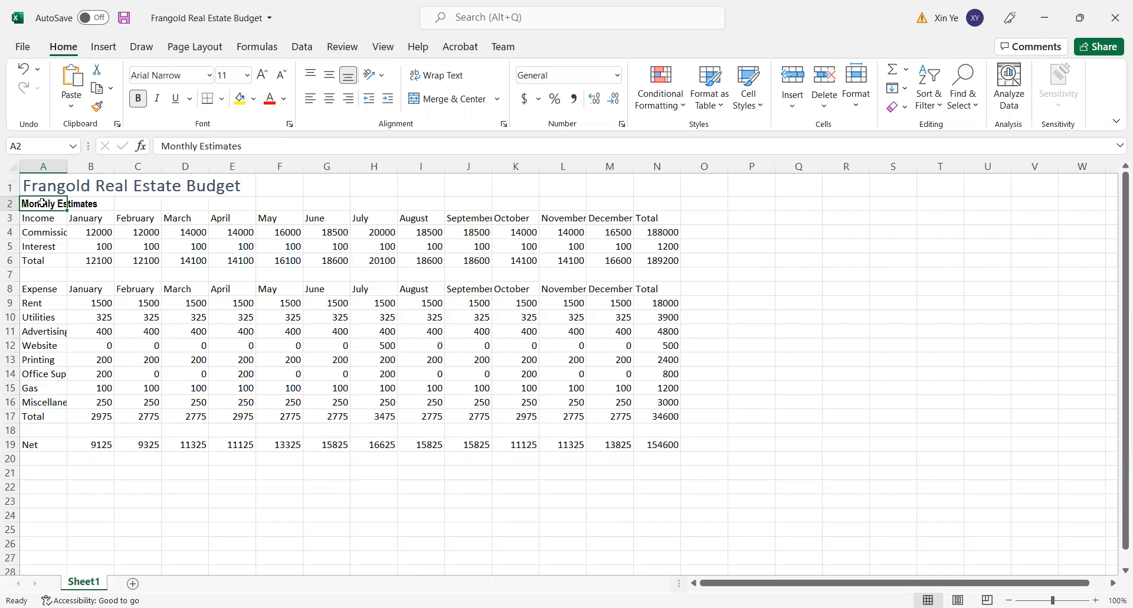
click(247, 77)
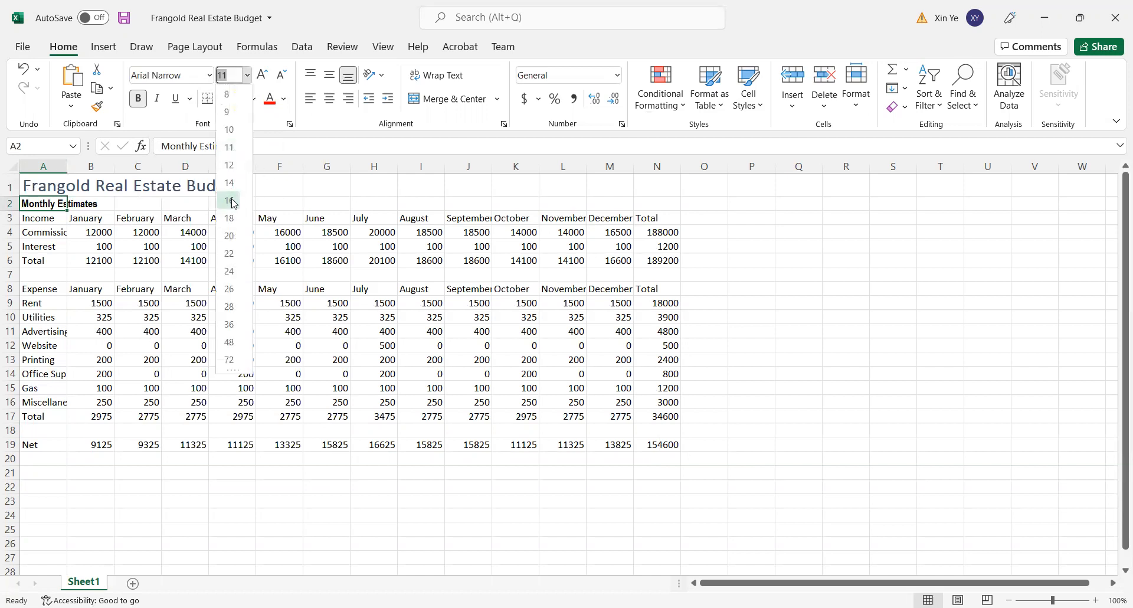
click(229, 195)
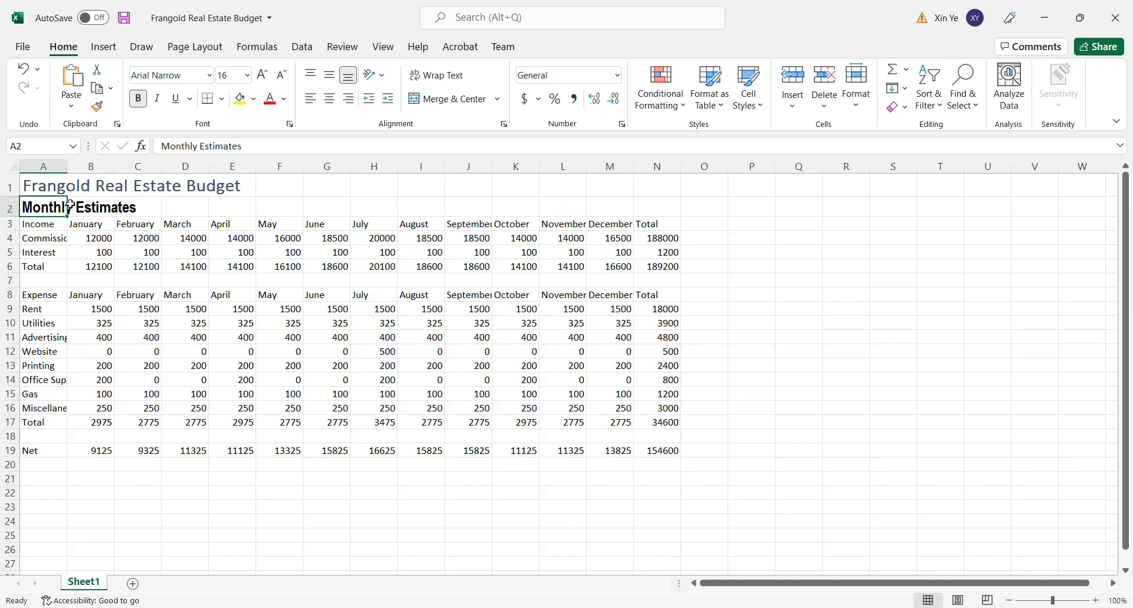
- Set the font color of the title in A1 and the subtitle in A2 to Green, Accent 6
click(64, 188)
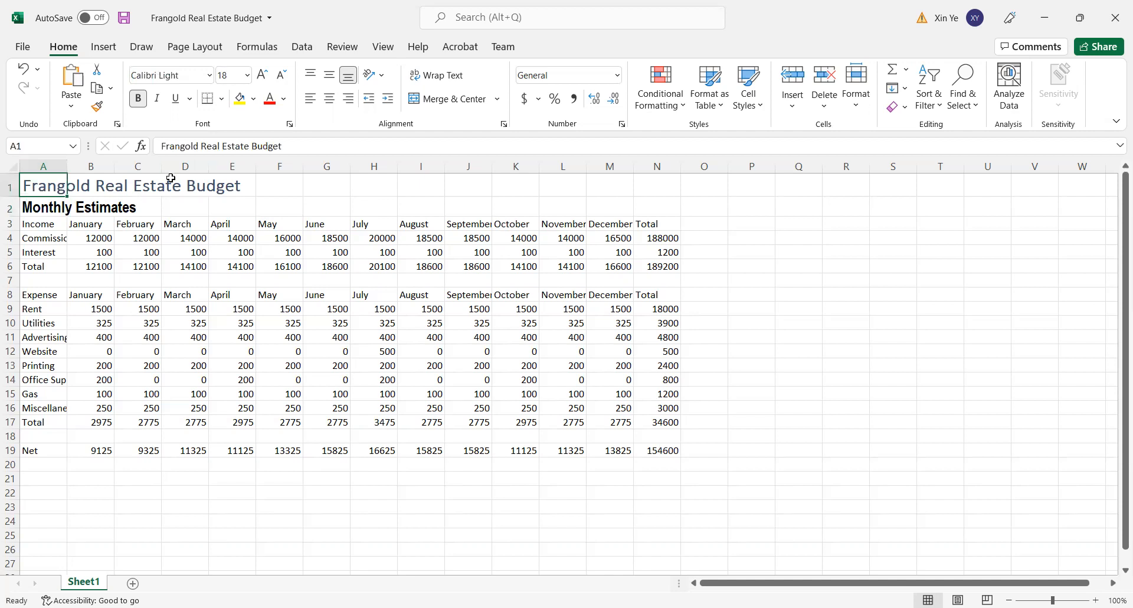
click(284, 101)
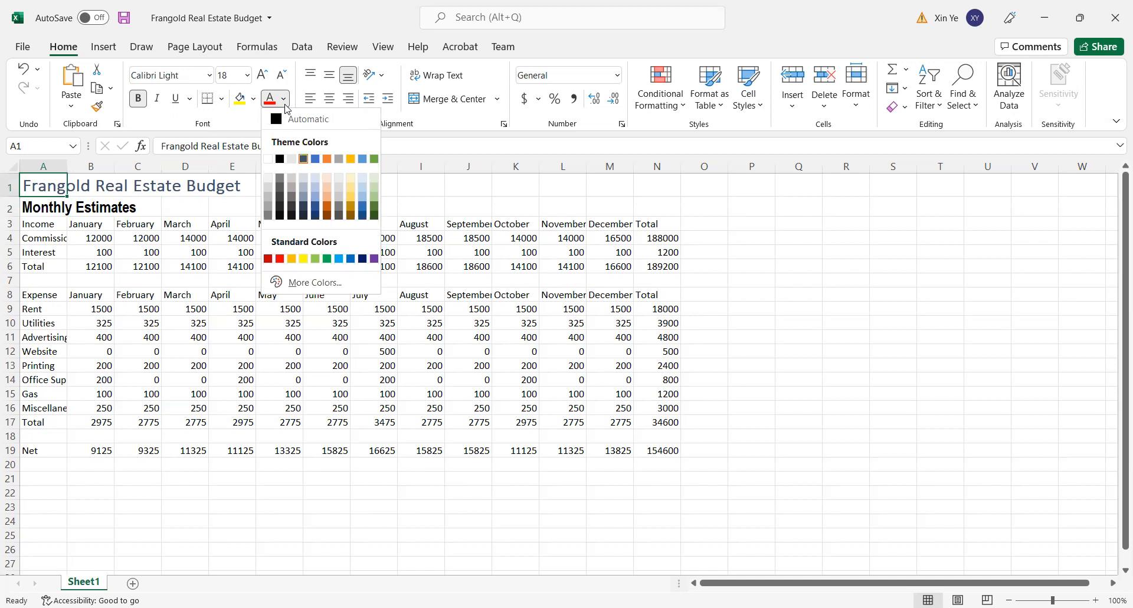
click(374, 158)
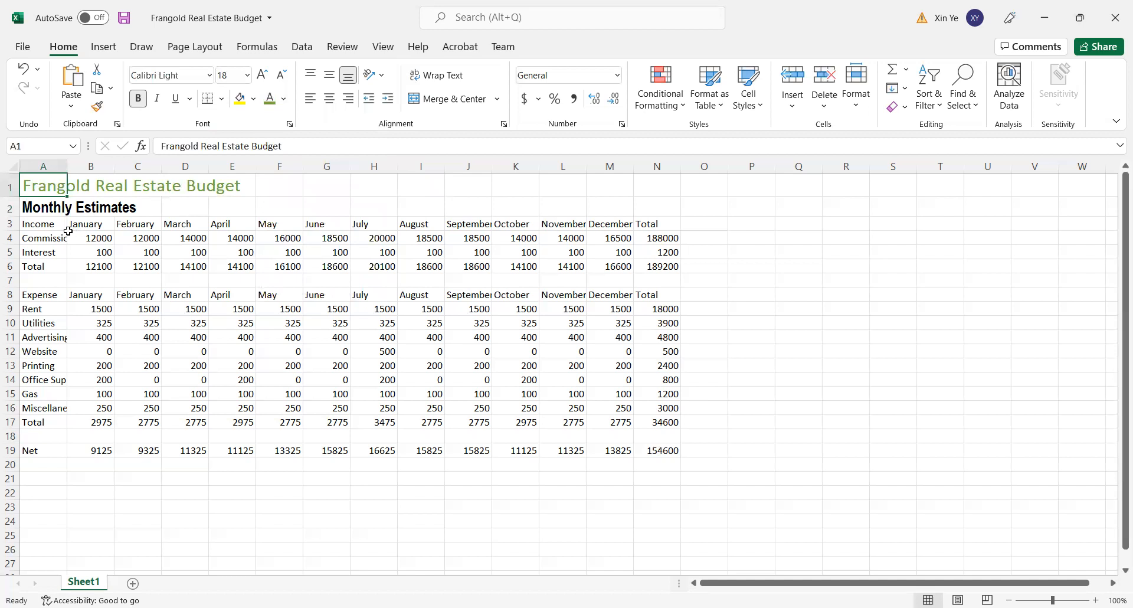
click(46, 204)
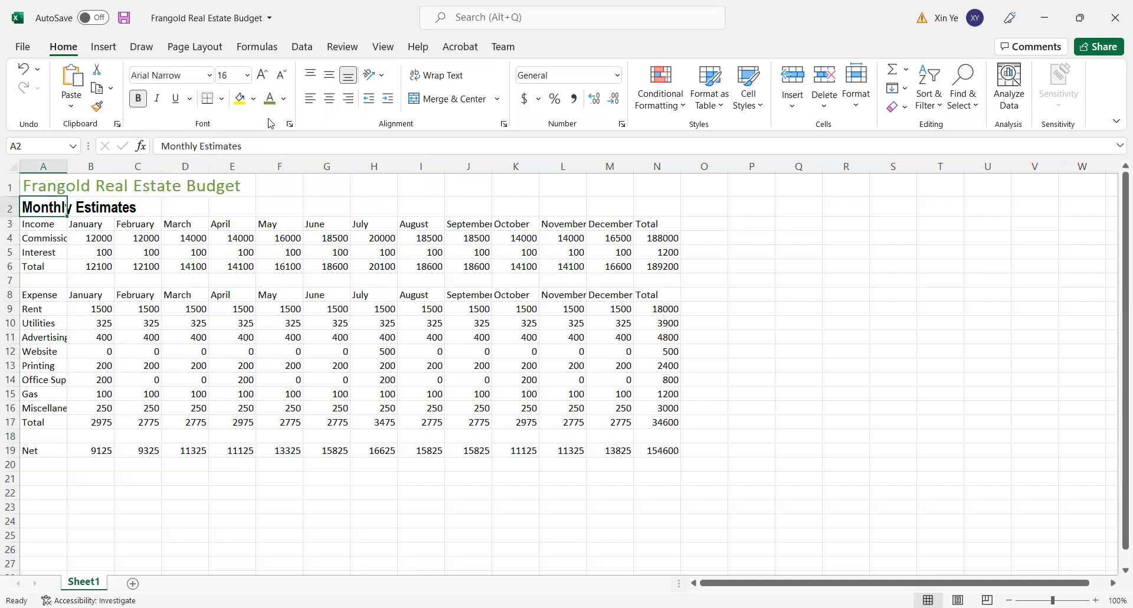
click(286, 99)
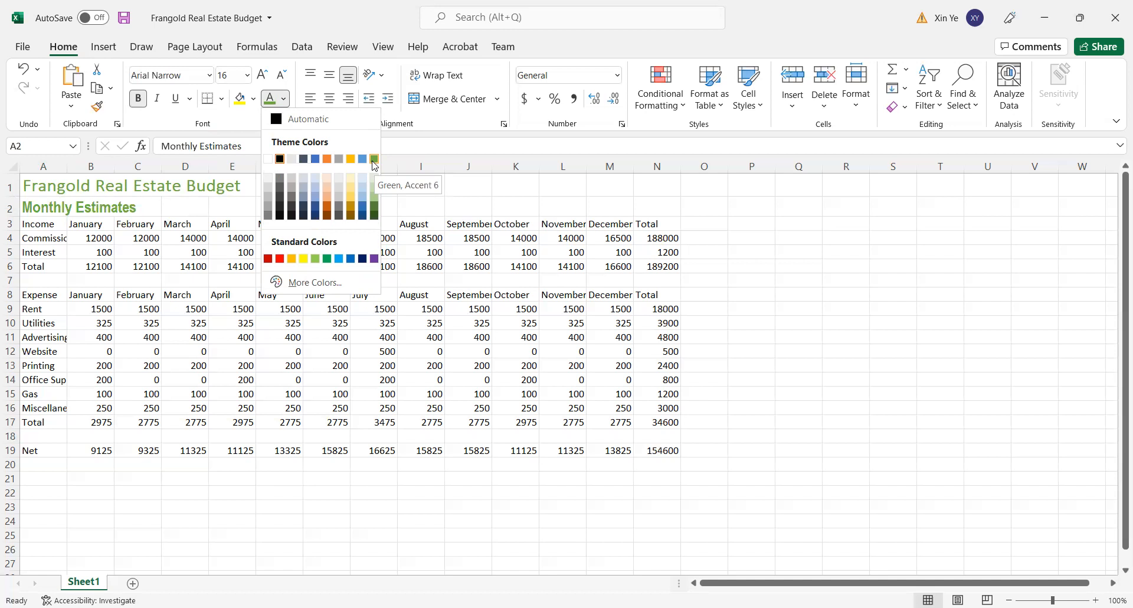
click(374, 159)
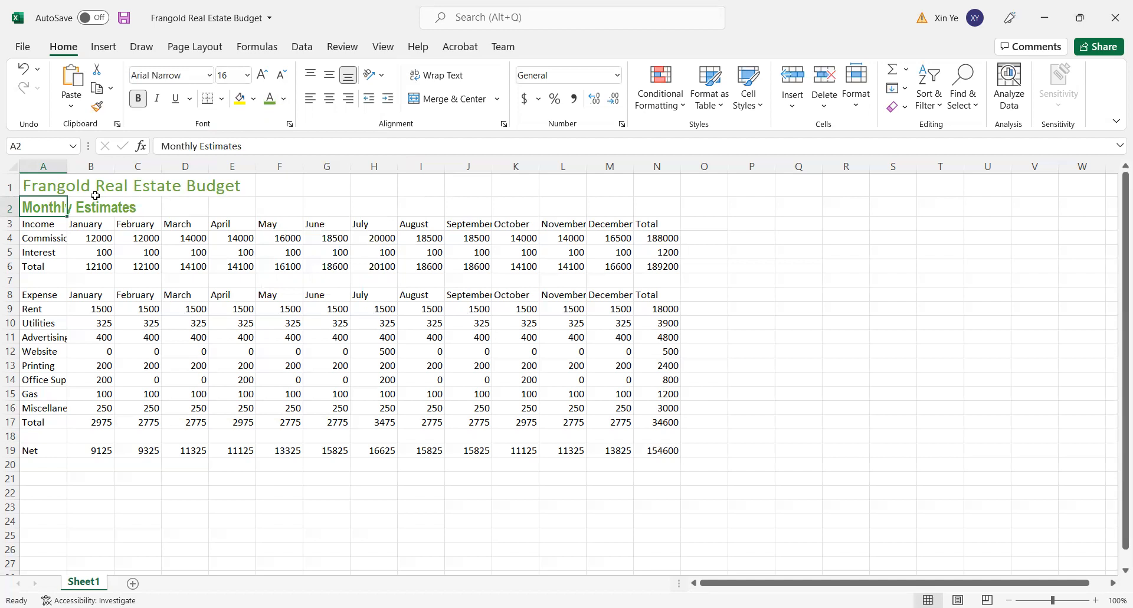
- Merge and center the title across A1:N1 and the subtitle across A2:N2, each in its own row
click(50, 185)
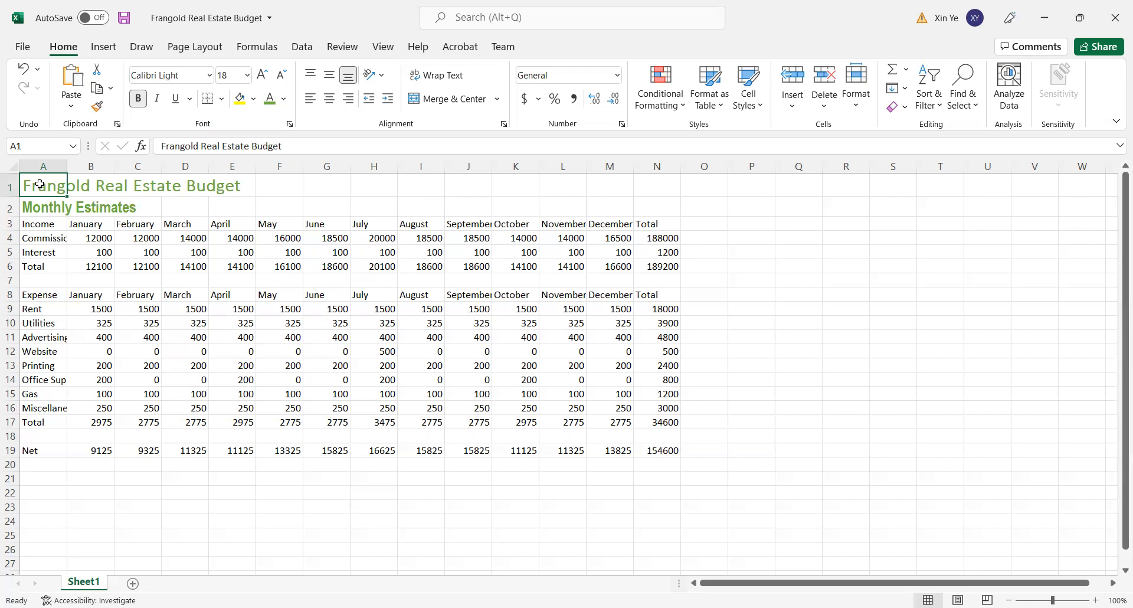
drag(40, 185, 652, 189)
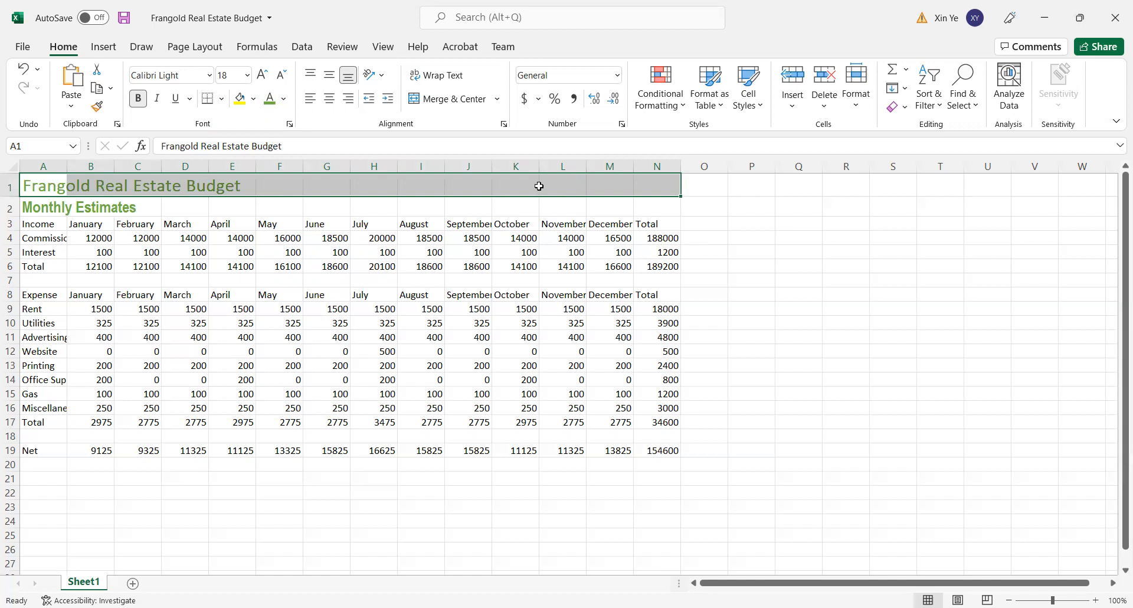
click(445, 104)
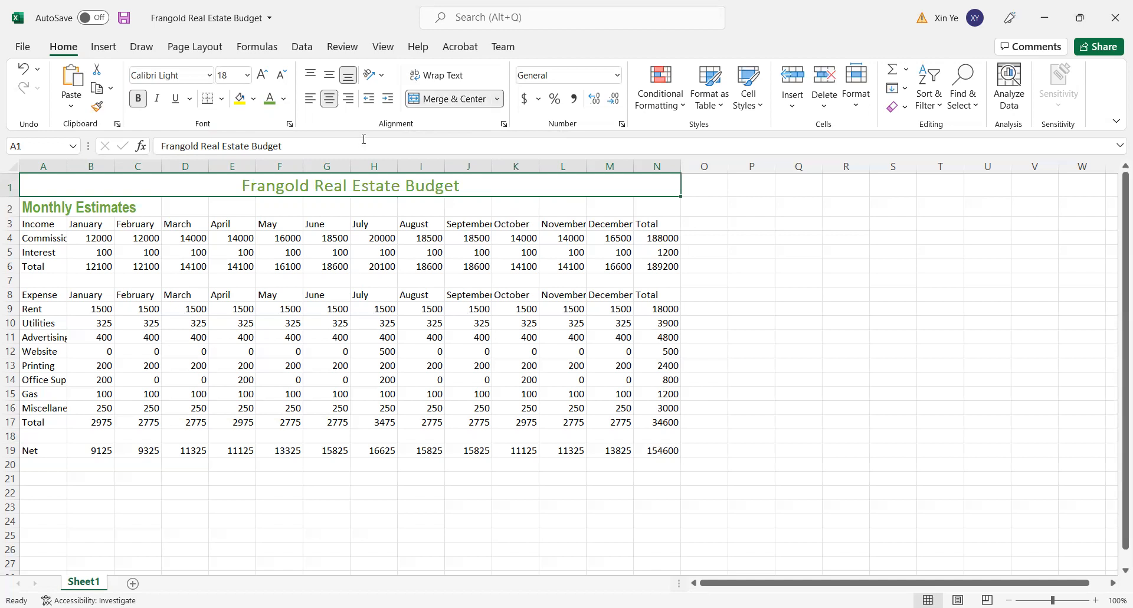
click(40, 207)
drag(39, 207, 643, 208)
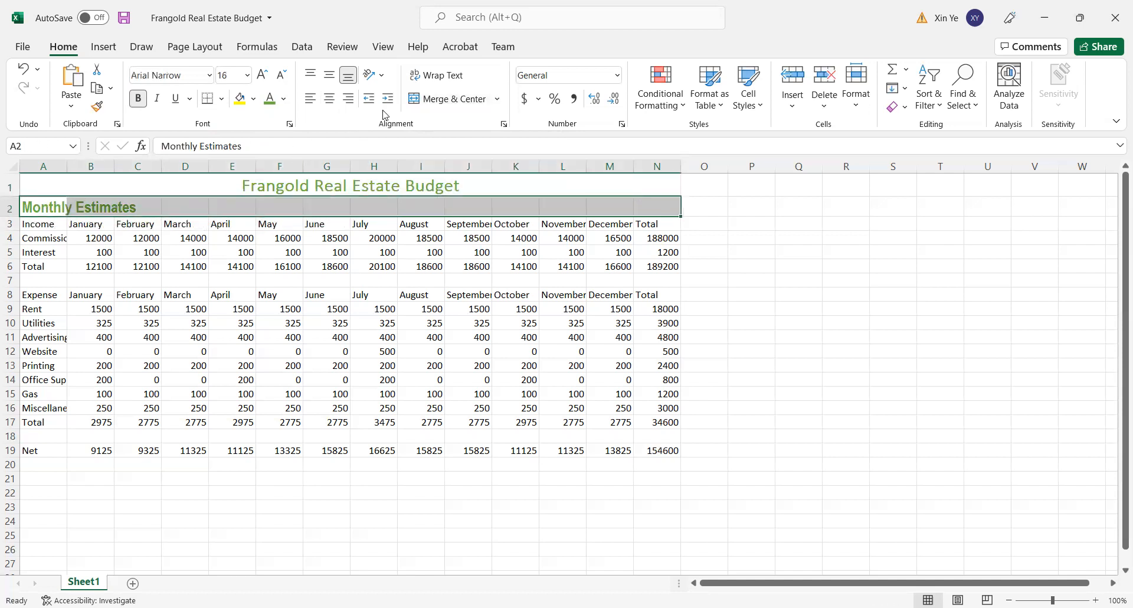
click(431, 100)
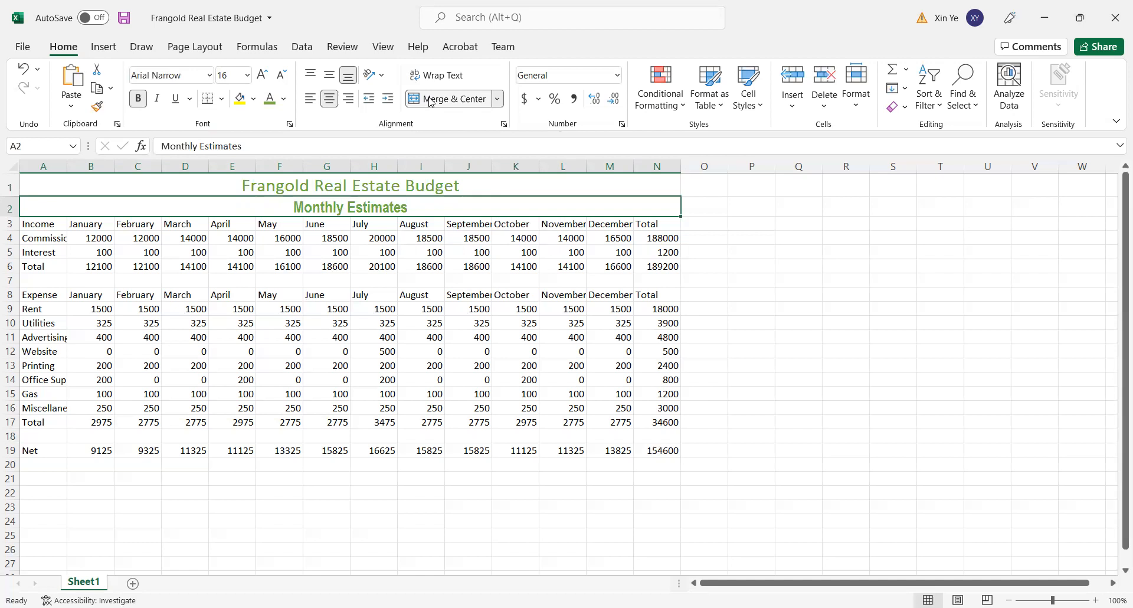
click(499, 101)
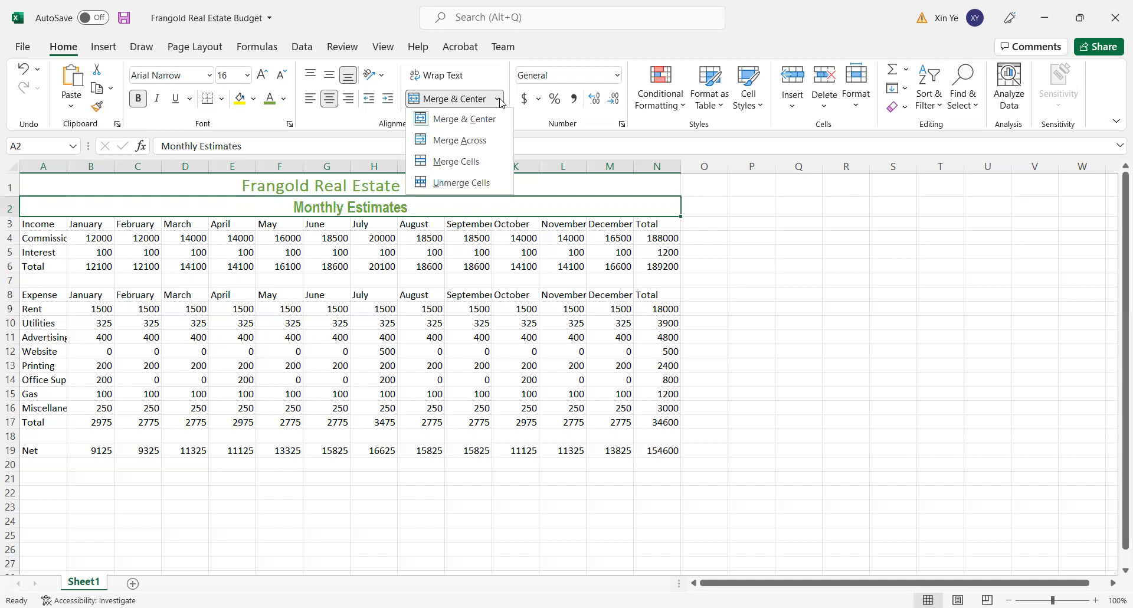
click(705, 238)
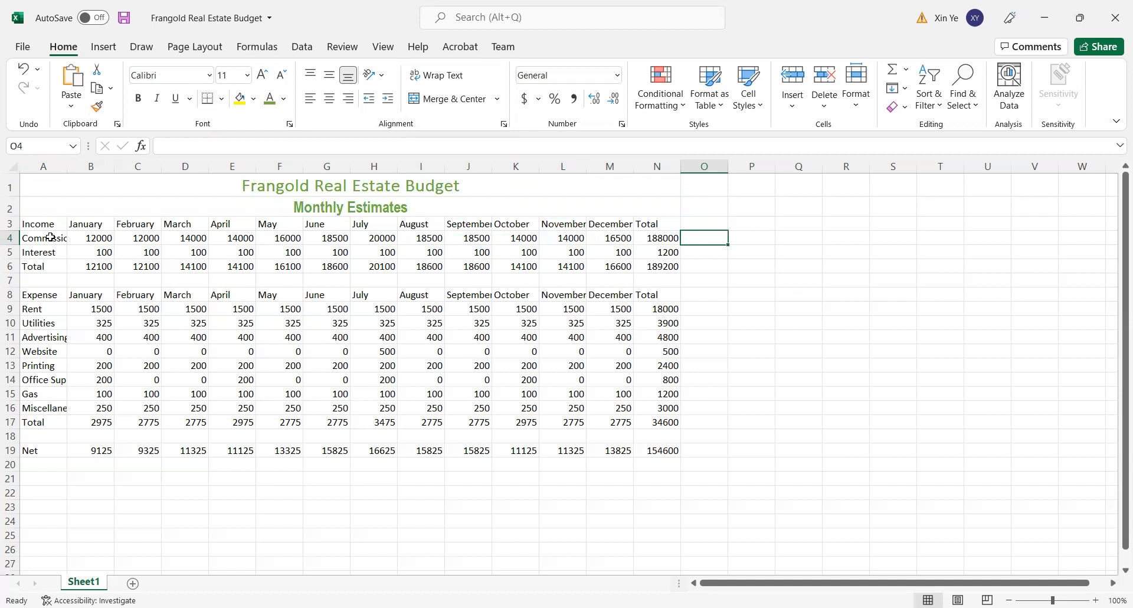
- Apply the Heading 1 cell style to the income header row A3:N3 and center its text
click(36, 225)
drag(36, 225, 672, 220)
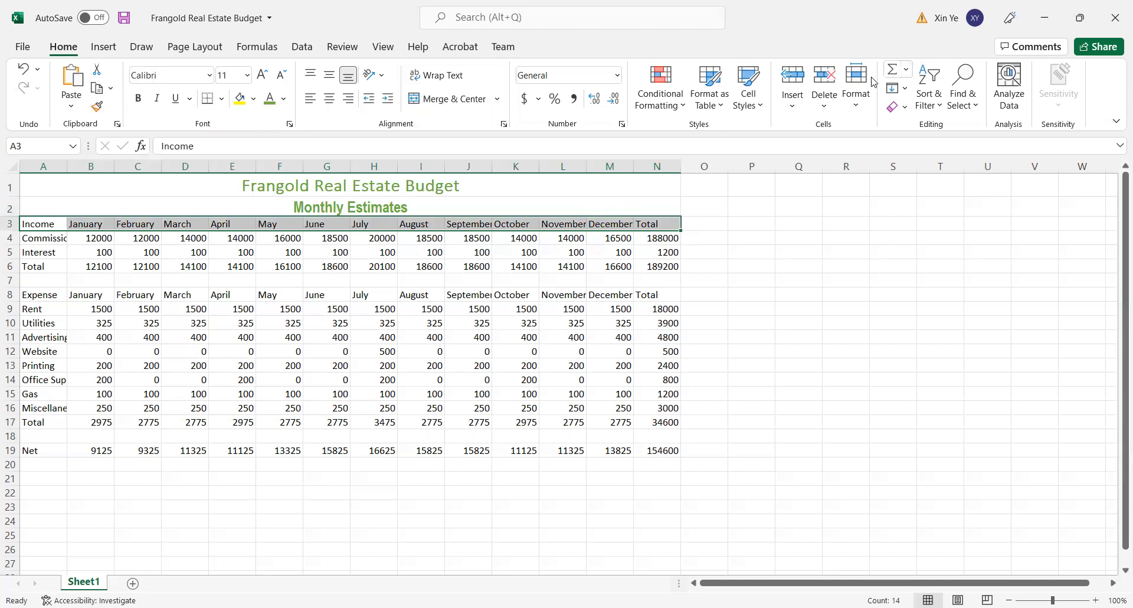
click(764, 109)
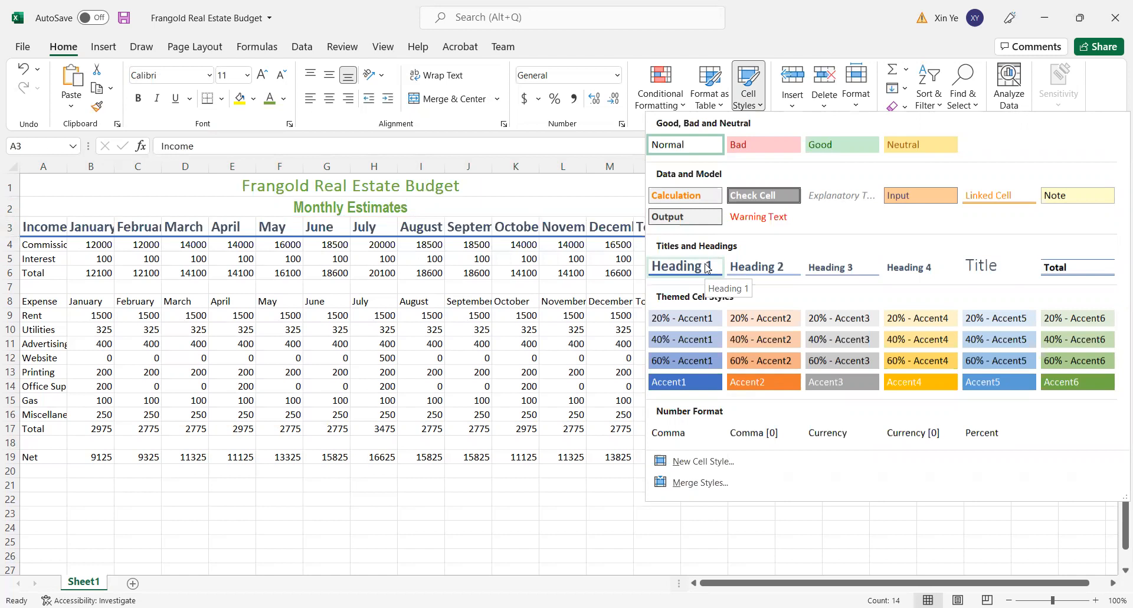
click(707, 269)
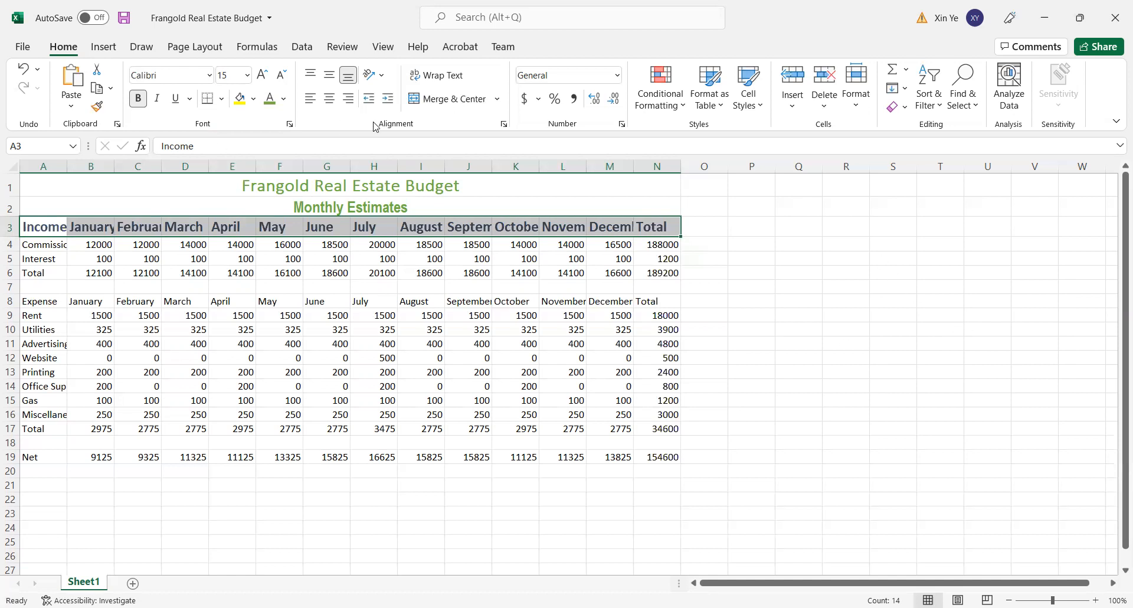
click(330, 99)
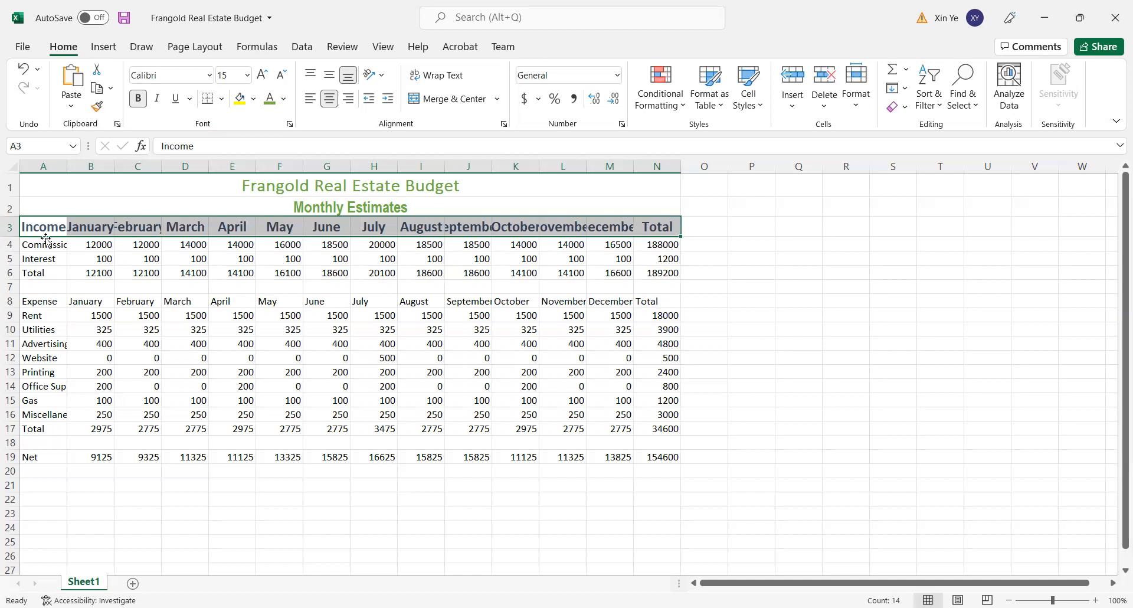
- Apply the Heading 1 cell style to the expense header row A8:N8 and center its text
drag(38, 301, 650, 302)
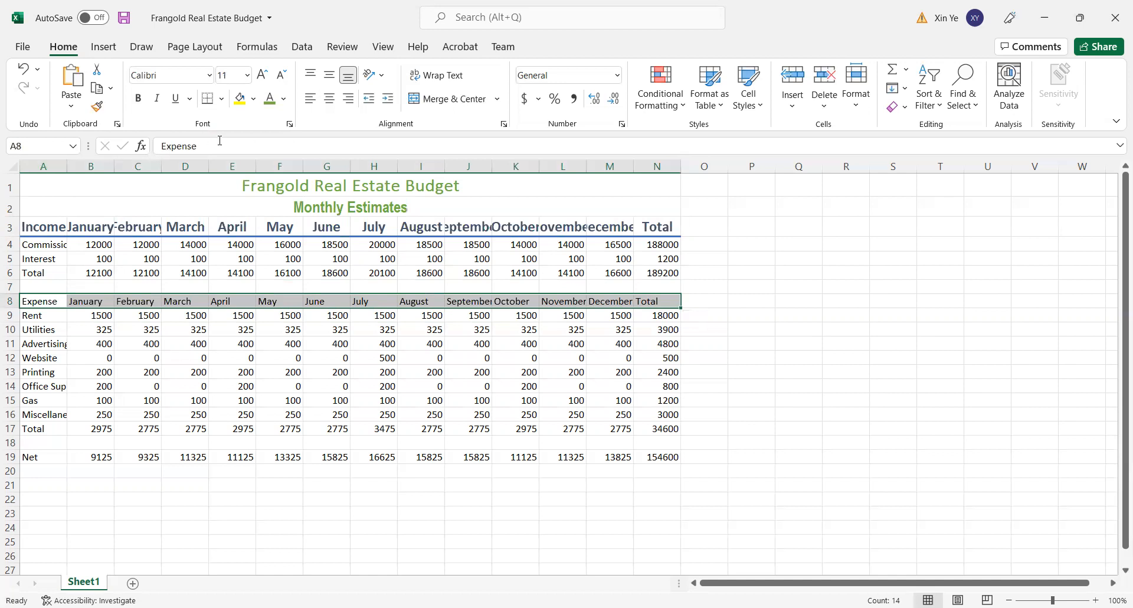
click(751, 97)
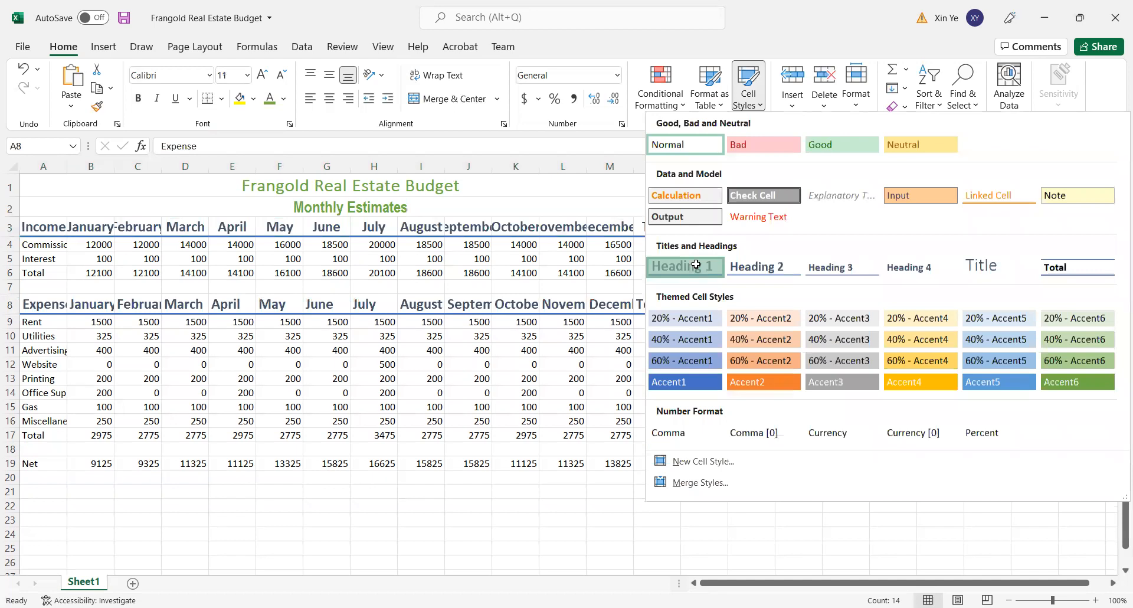
click(697, 265)
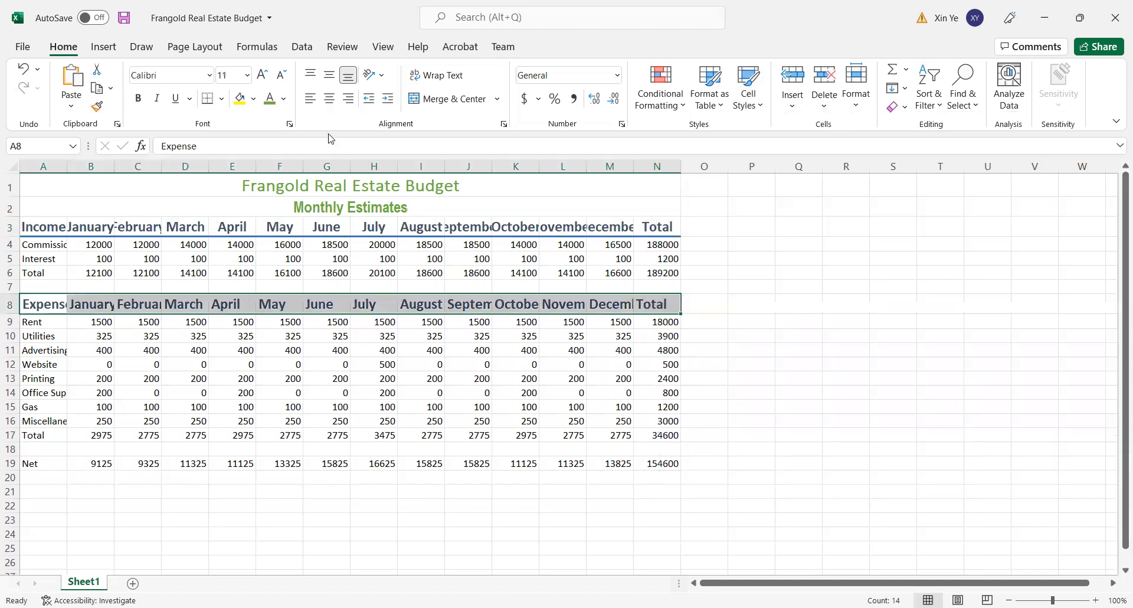
click(330, 102)
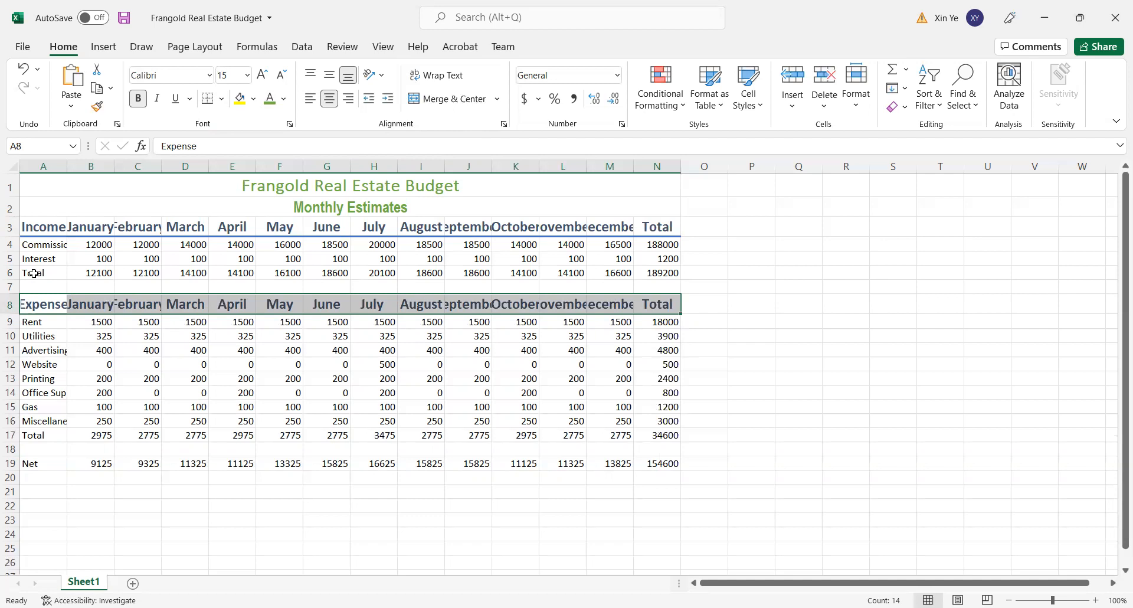
- Apply the Total cell style to the income total row A6:N6
drag(34, 272, 651, 274)
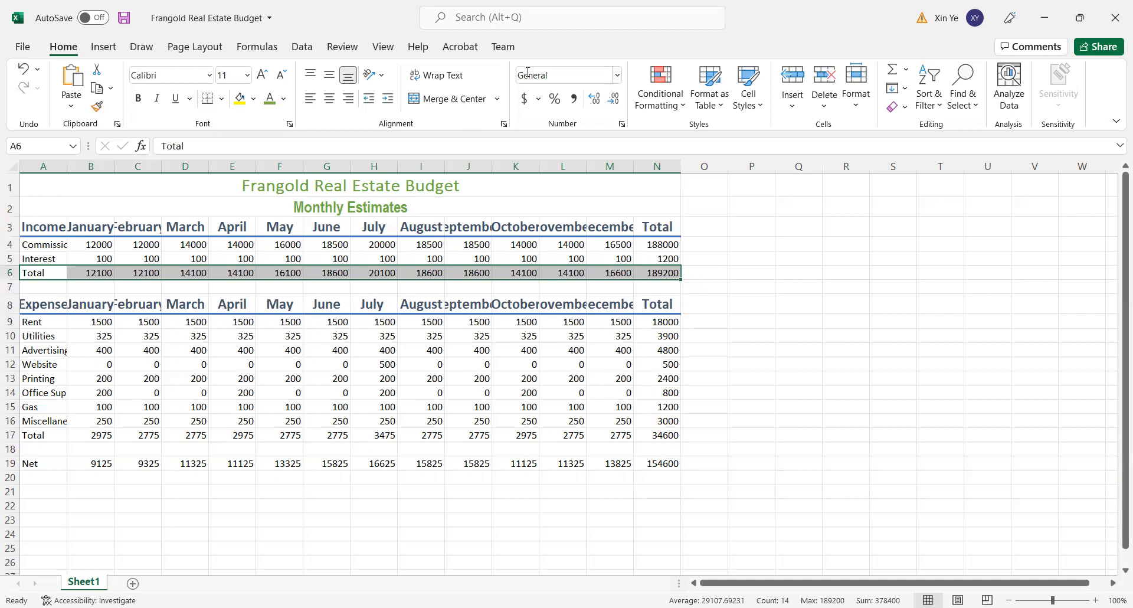
click(760, 113)
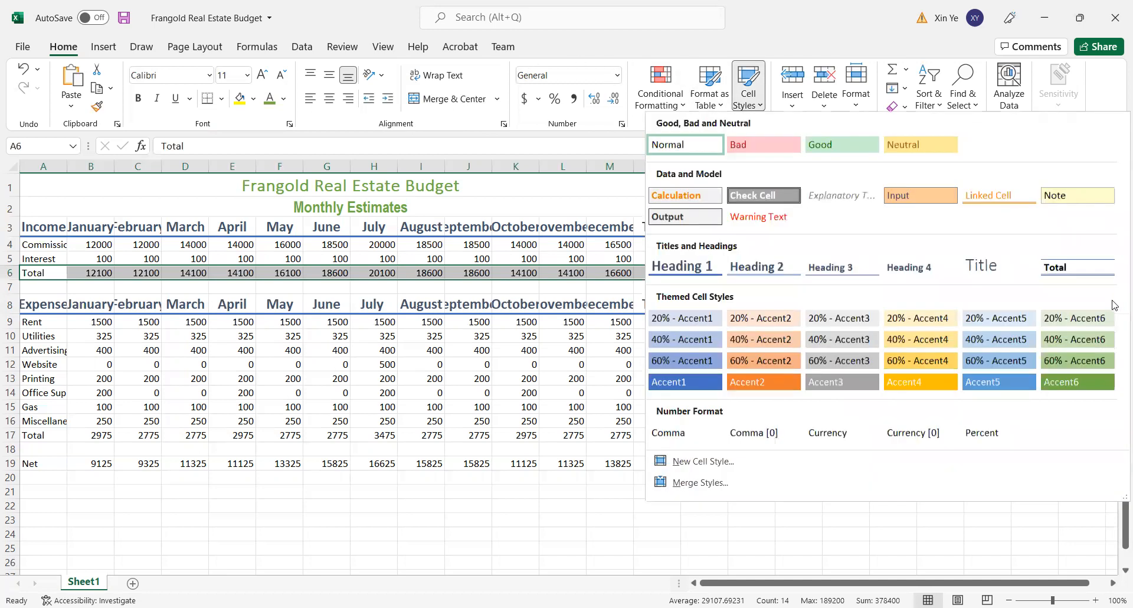
click(1094, 270)
click(859, 335)
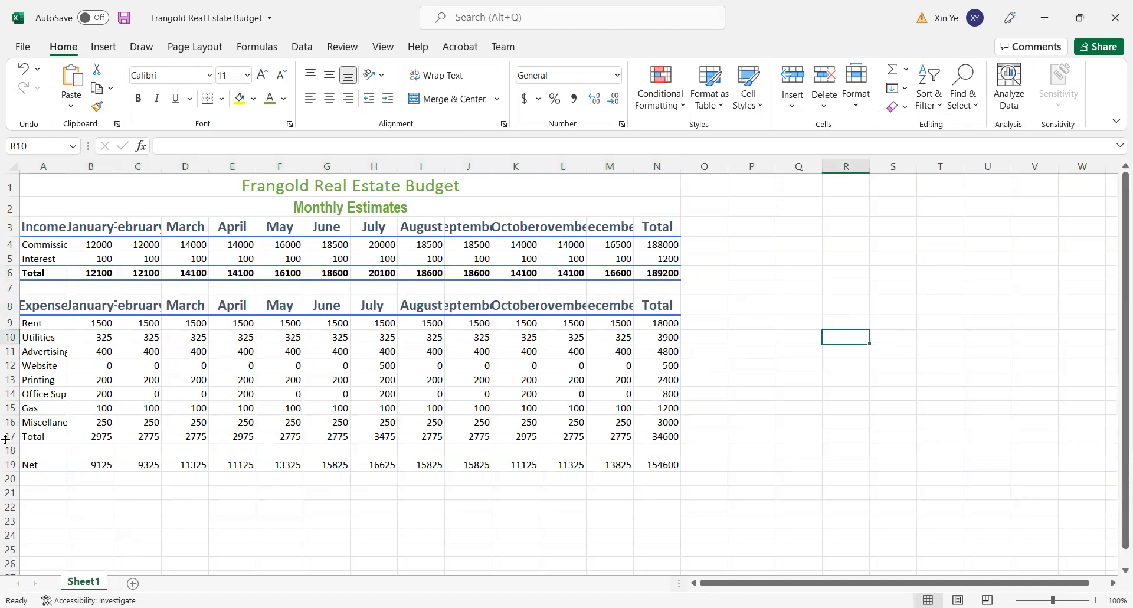
- Apply the Total cell style to the expense total row A17:N17
drag(29, 437, 680, 438)
click(758, 114)
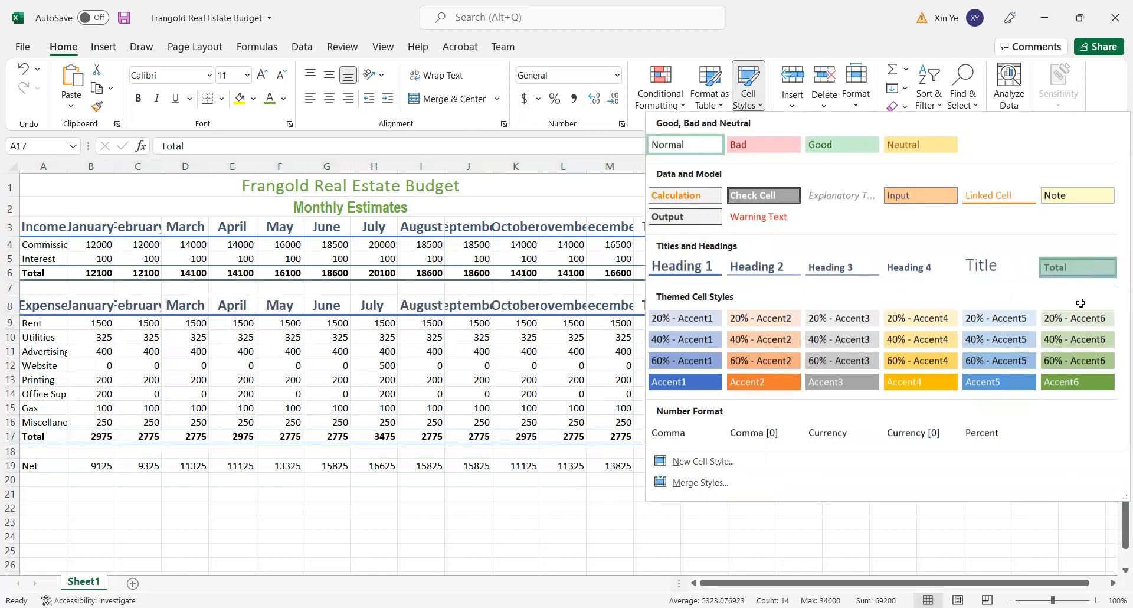
click(1090, 262)
click(1005, 390)
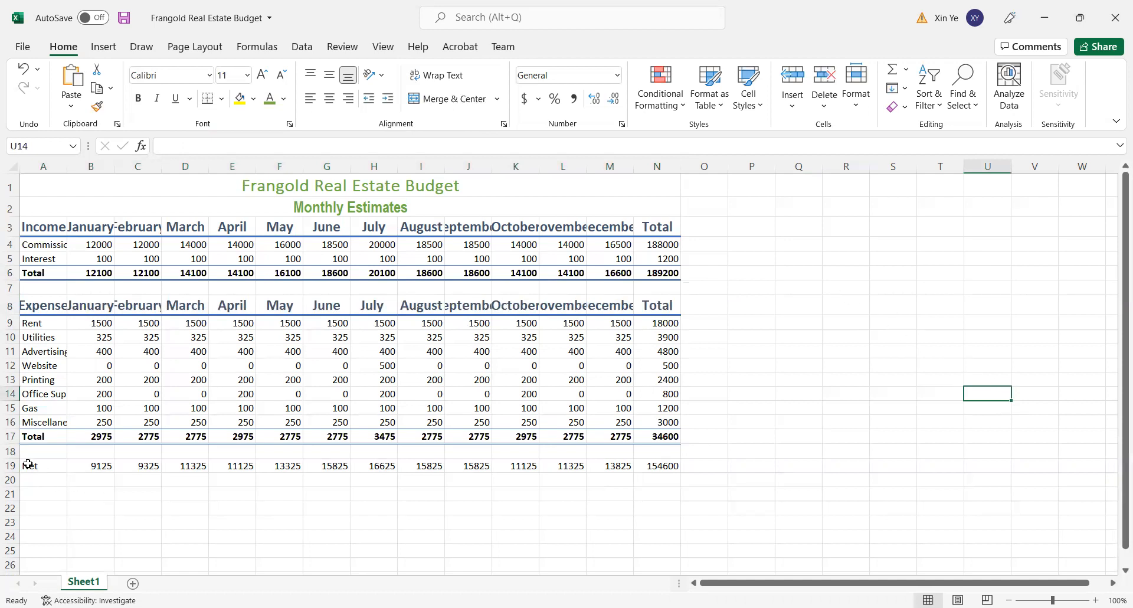
- Apply the Accent6 themed cell style to the Net row A19:N19
drag(28, 465, 665, 471)
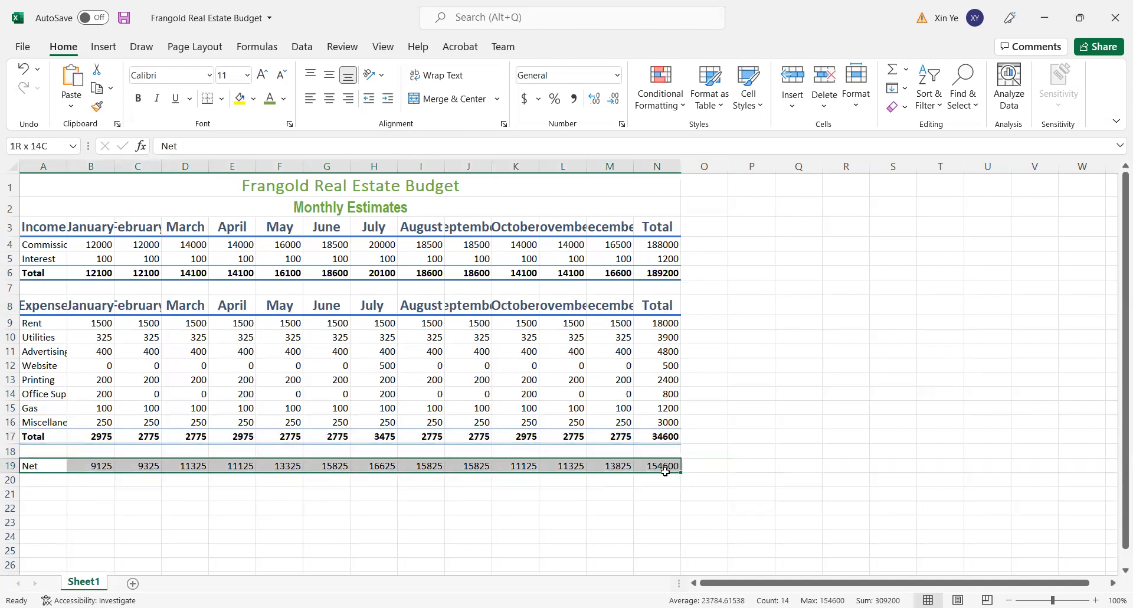
drag(662, 471, 663, 469)
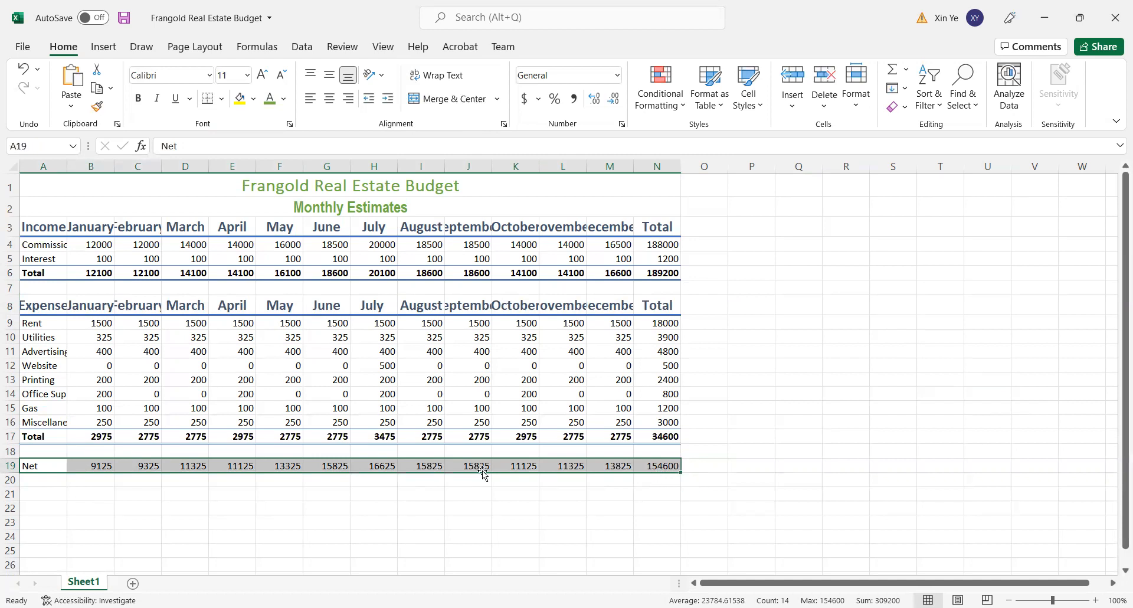
click(745, 114)
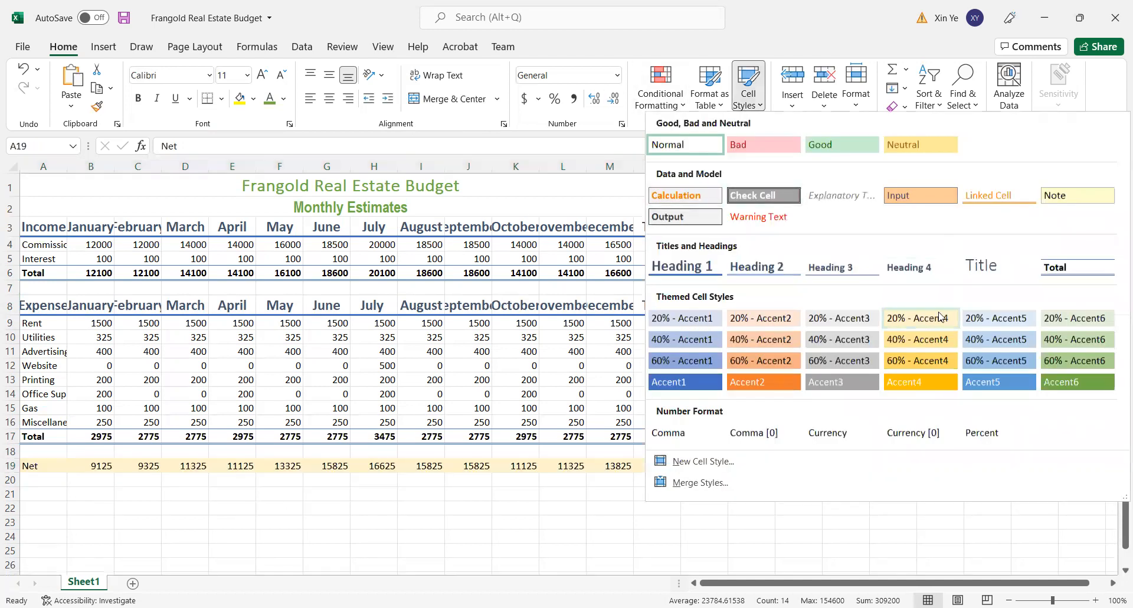
click(1077, 385)
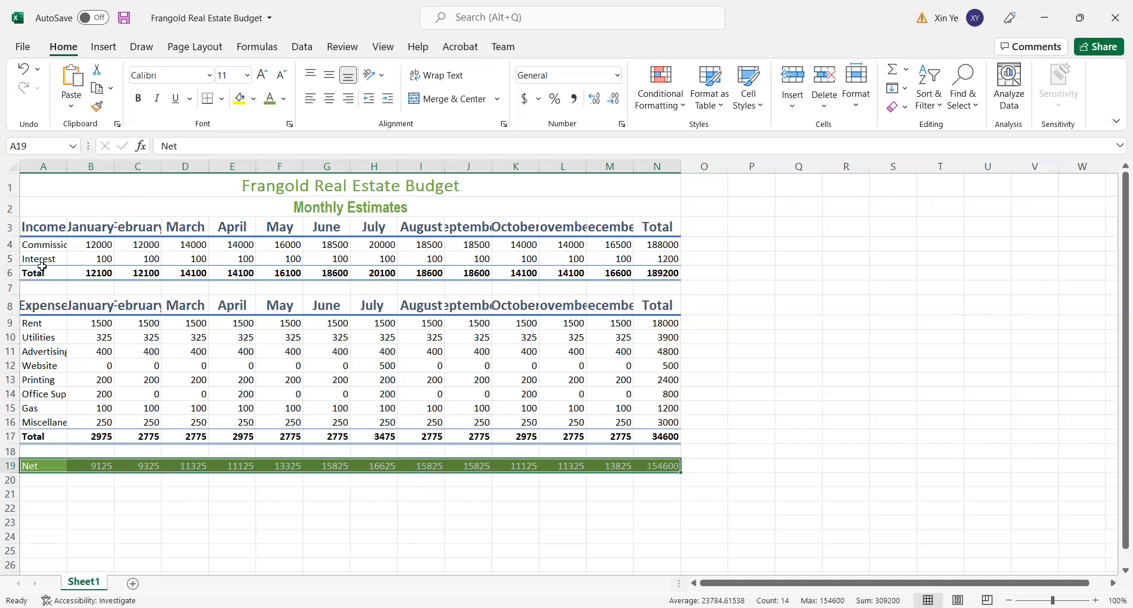
- Apply the 20% - Accent6 cell style to the Commission row A4:N4
drag(27, 243, 531, 273)
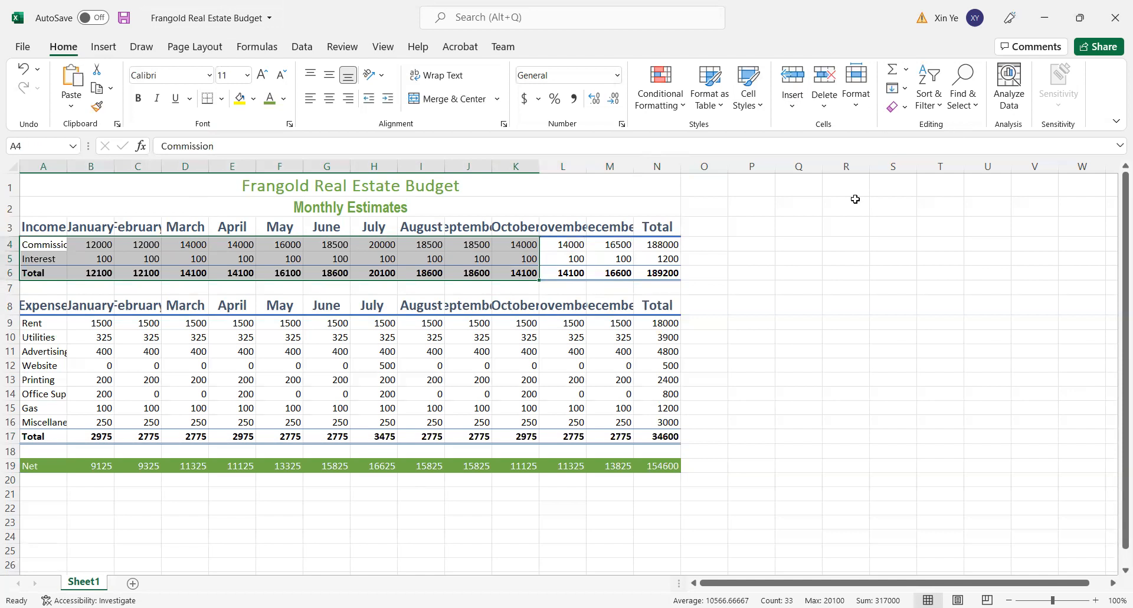
click(829, 214)
drag(34, 247, 658, 245)
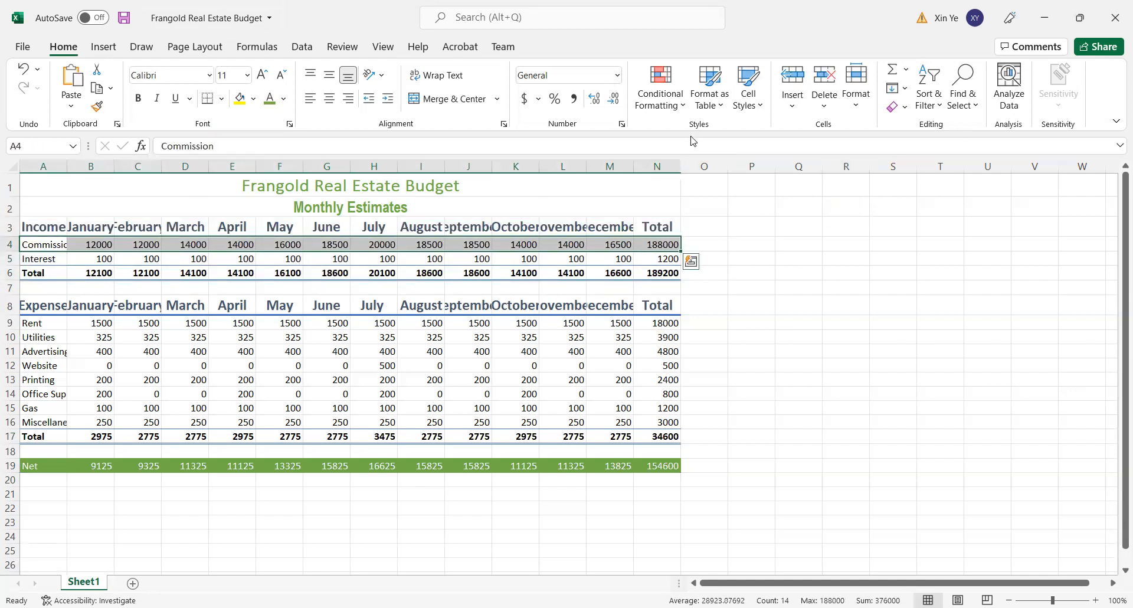
click(748, 104)
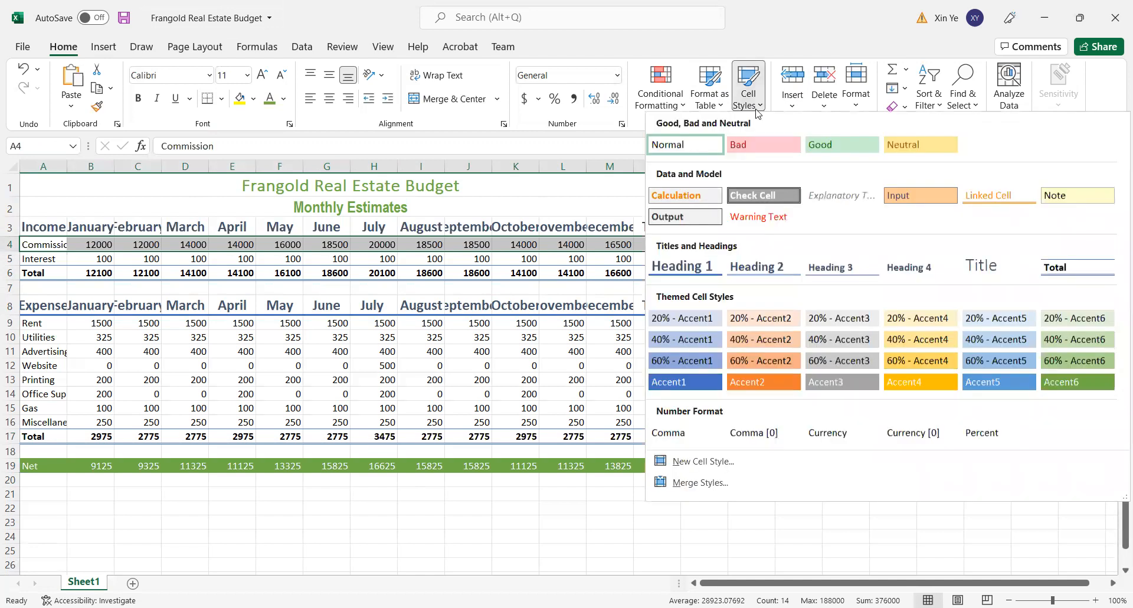
click(1076, 321)
click(941, 301)
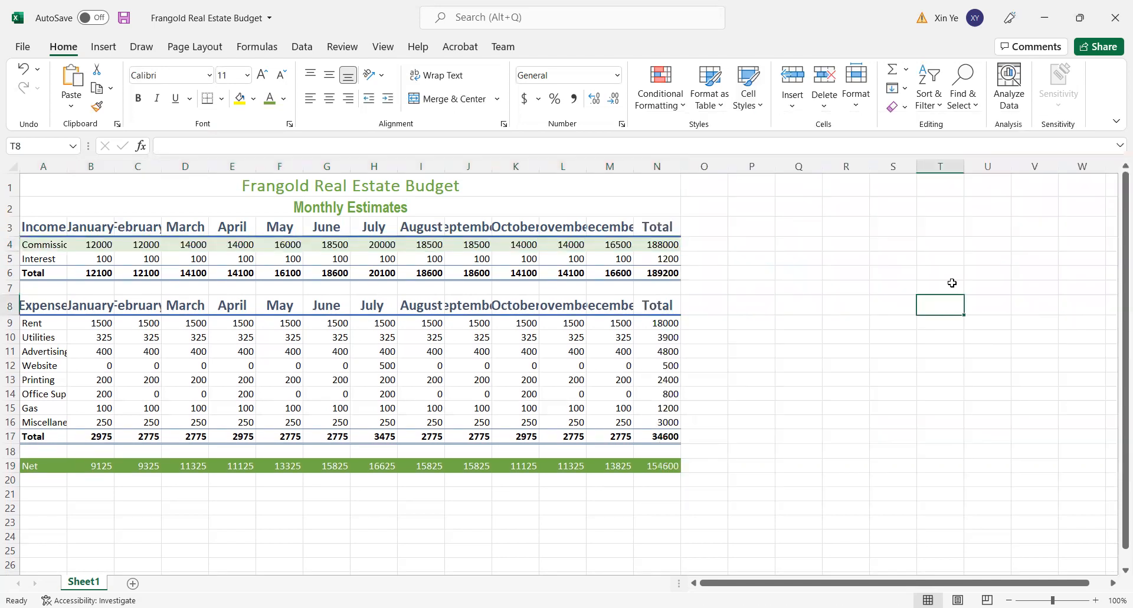
- Apply the 20% - Accent6 cell style to the Rent row A9:N9 and the Advertising row A11:N11
drag(24, 321, 662, 322)
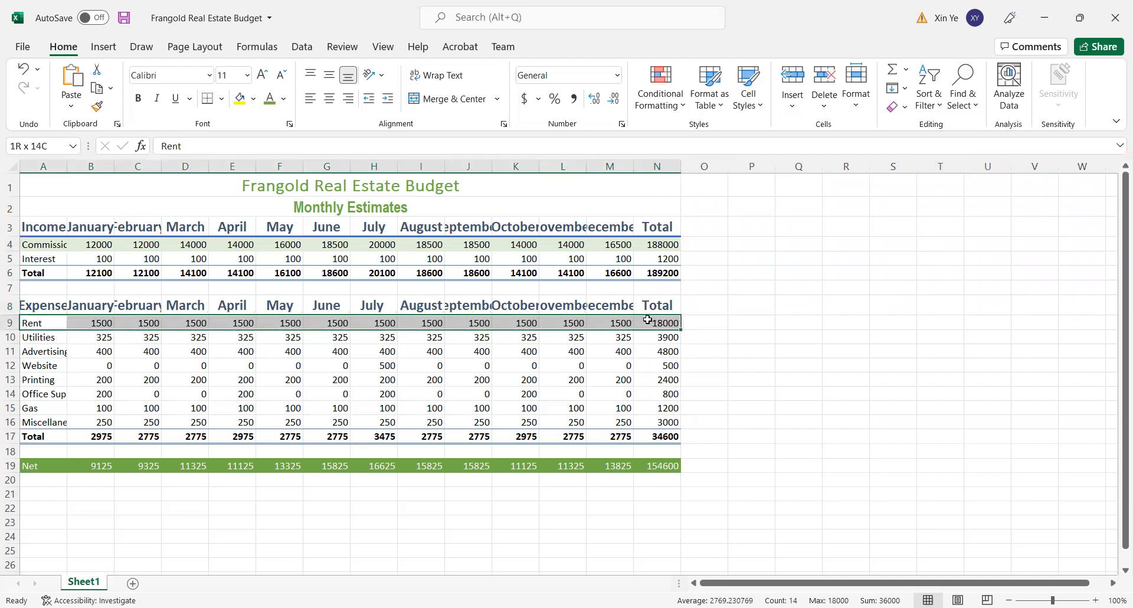
click(761, 106)
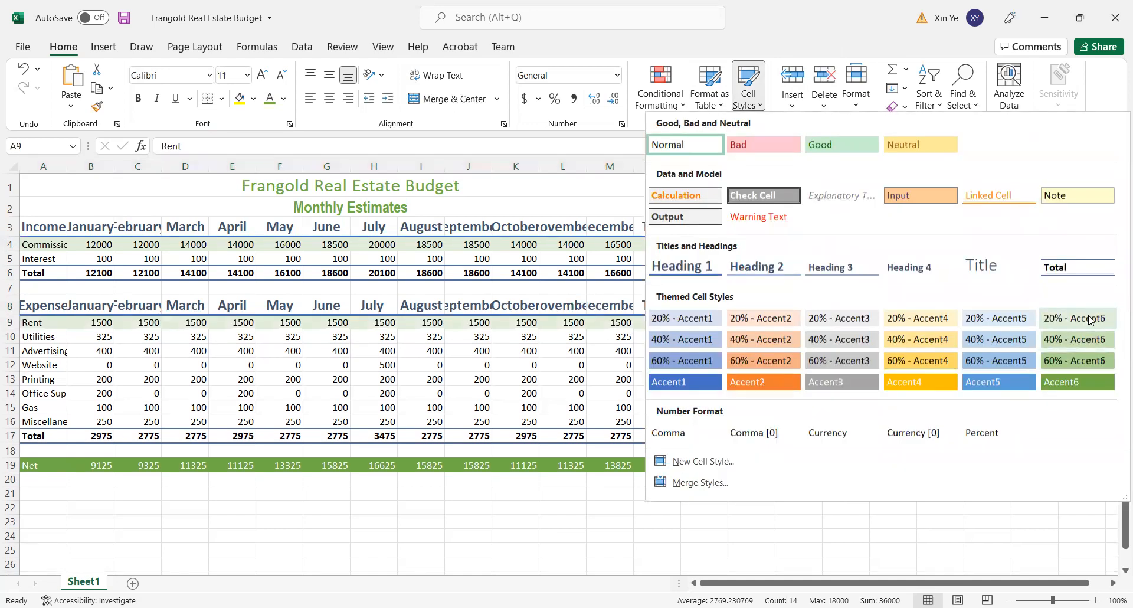
click(1091, 320)
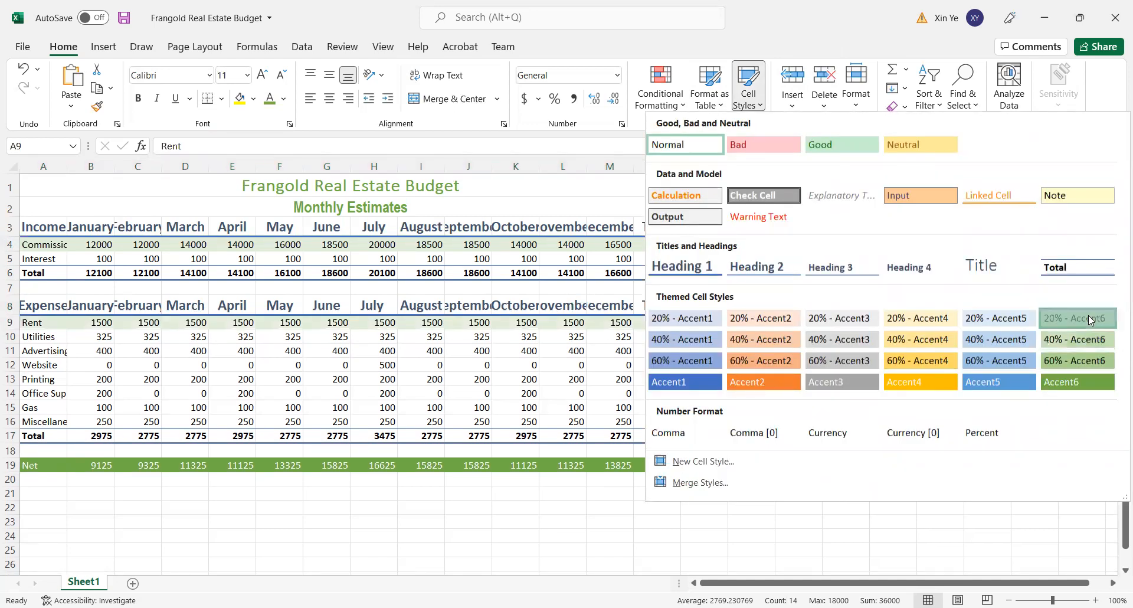
click(37, 350)
drag(37, 349, 673, 353)
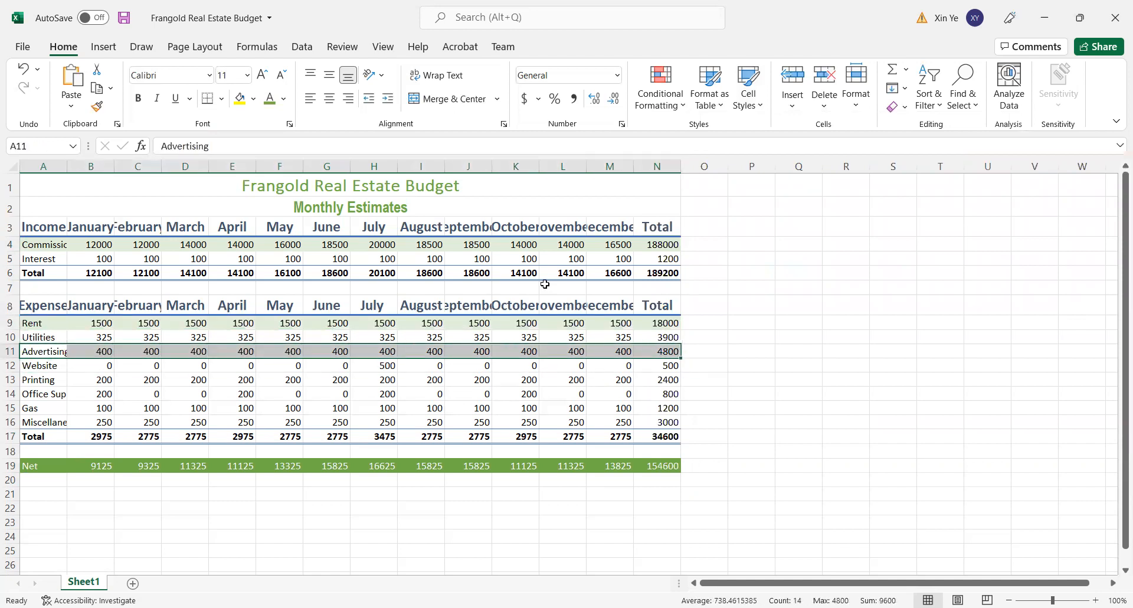
click(761, 113)
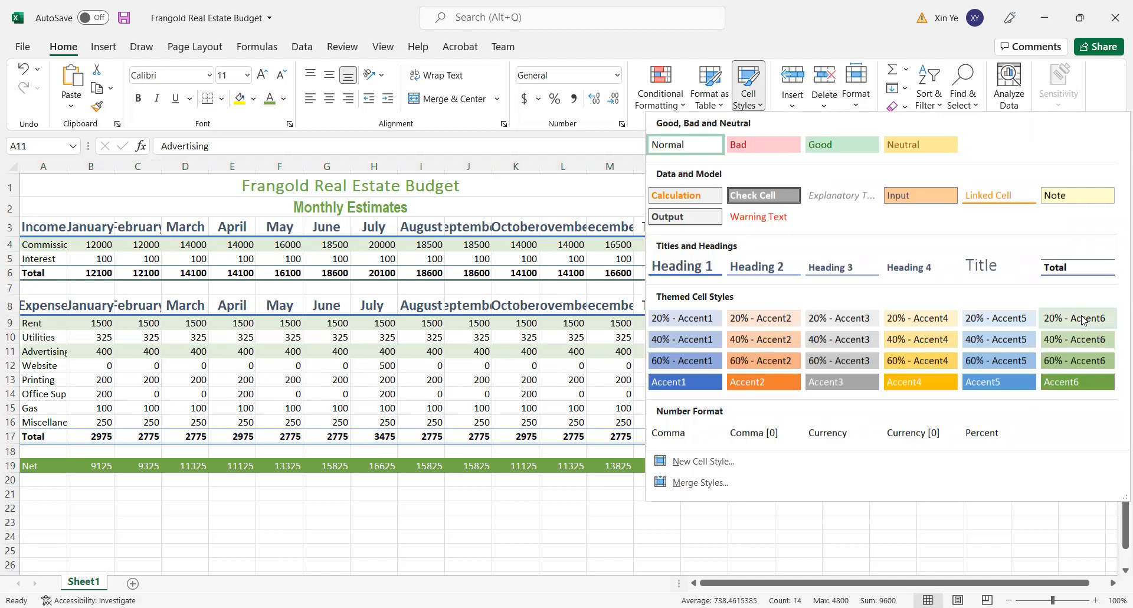
click(1085, 320)
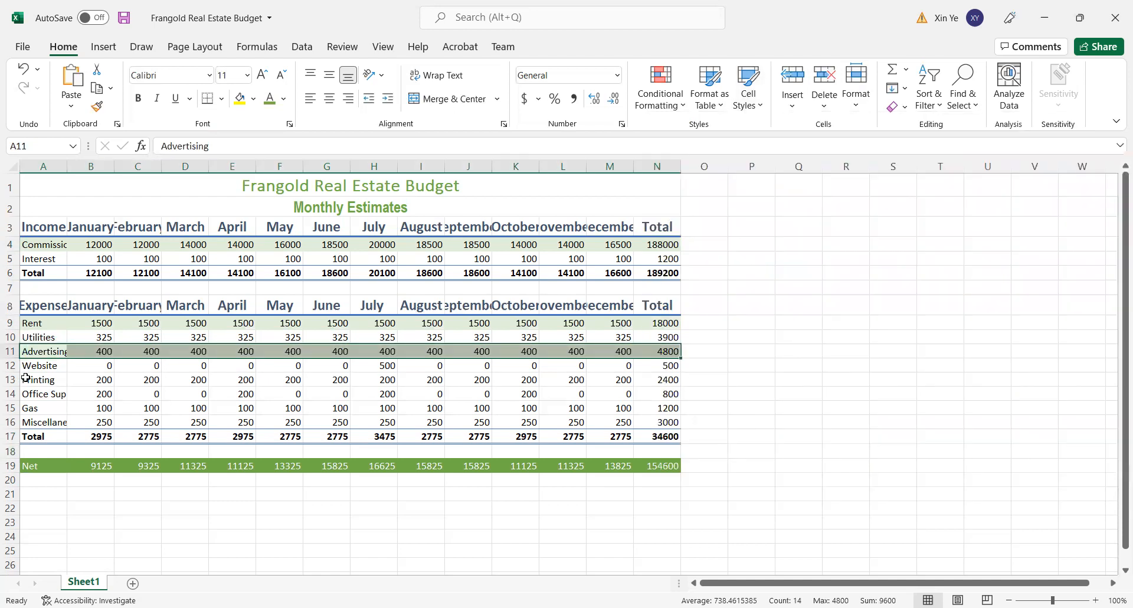
- Apply the 20% - Accent6 cell style to the Printing row A13:N13 and the Gas row A15:N15
drag(26, 378, 637, 380)
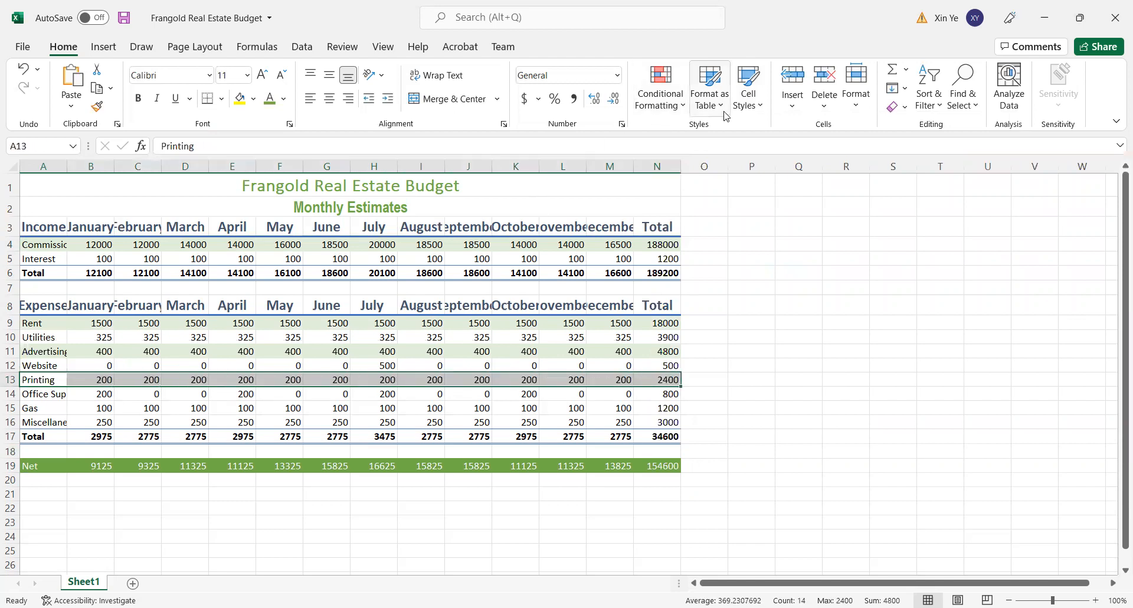
click(755, 110)
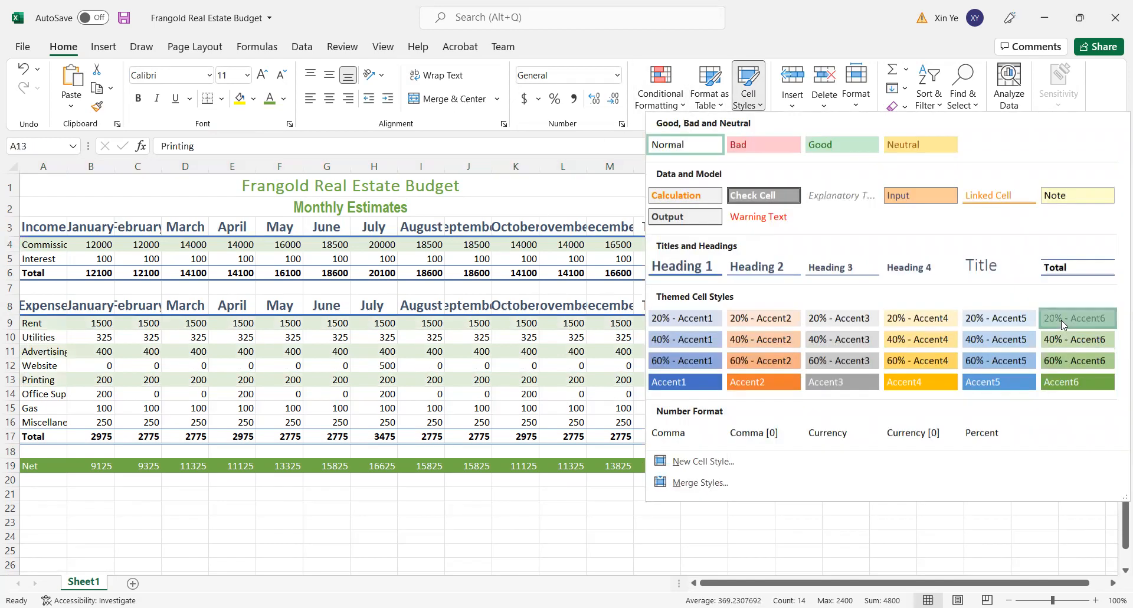
click(1065, 325)
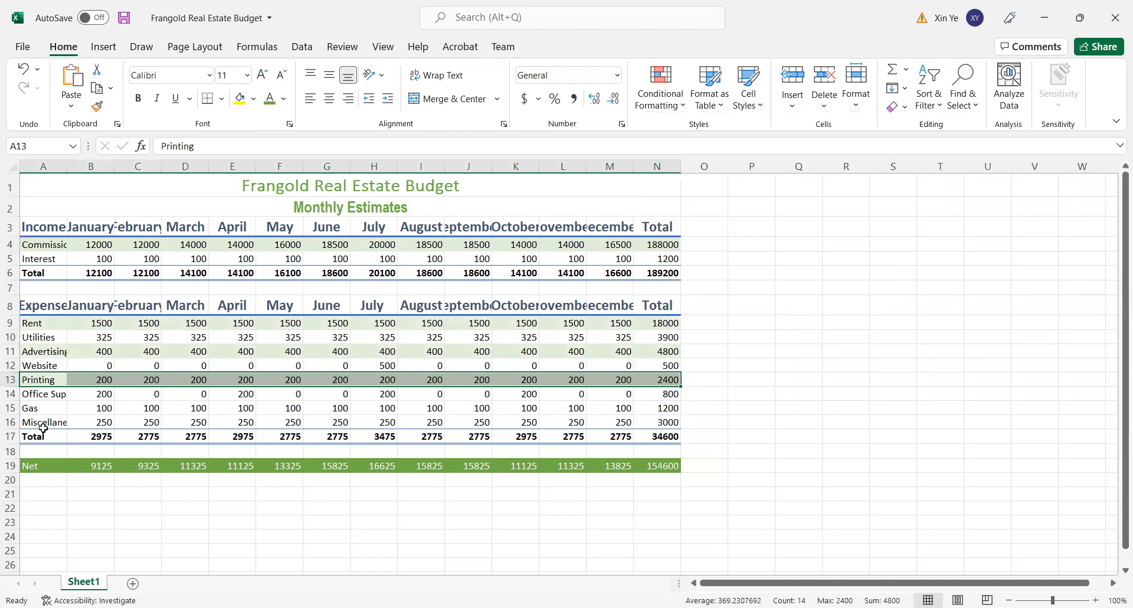
drag(26, 407, 662, 413)
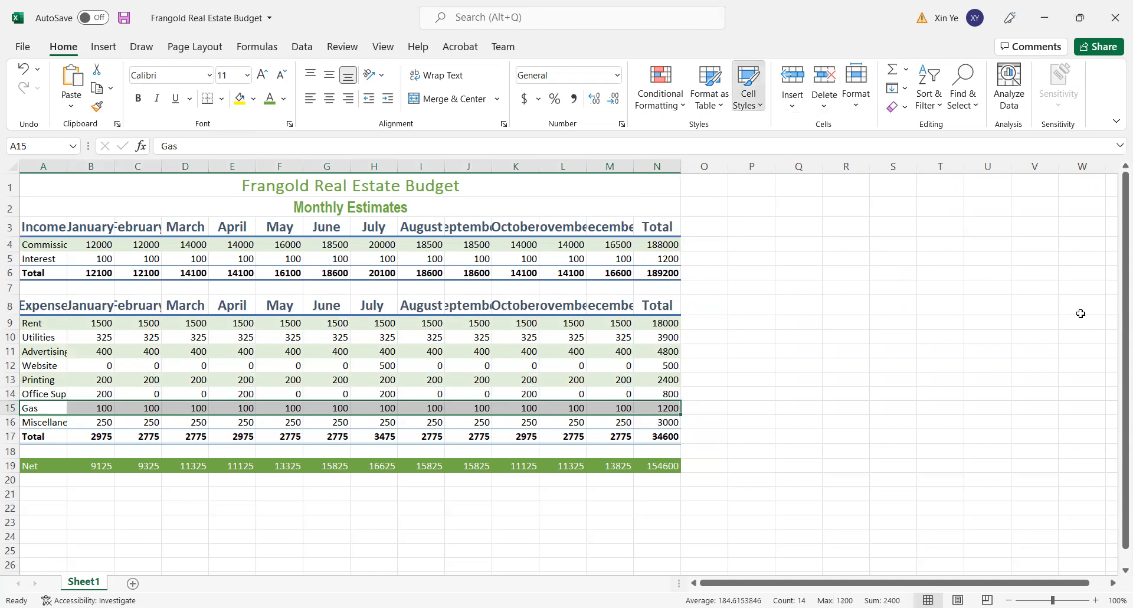
click(1061, 406)
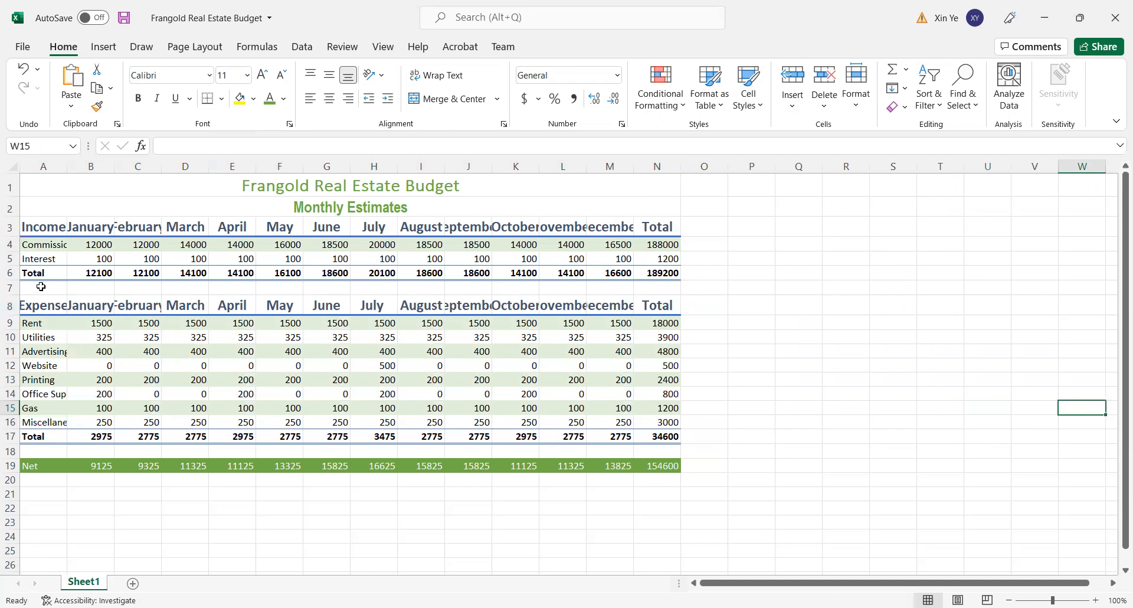
- Apply the 40% - Accent6 cell style to the Interest row A5:N5
drag(29, 259, 655, 258)
click(760, 113)
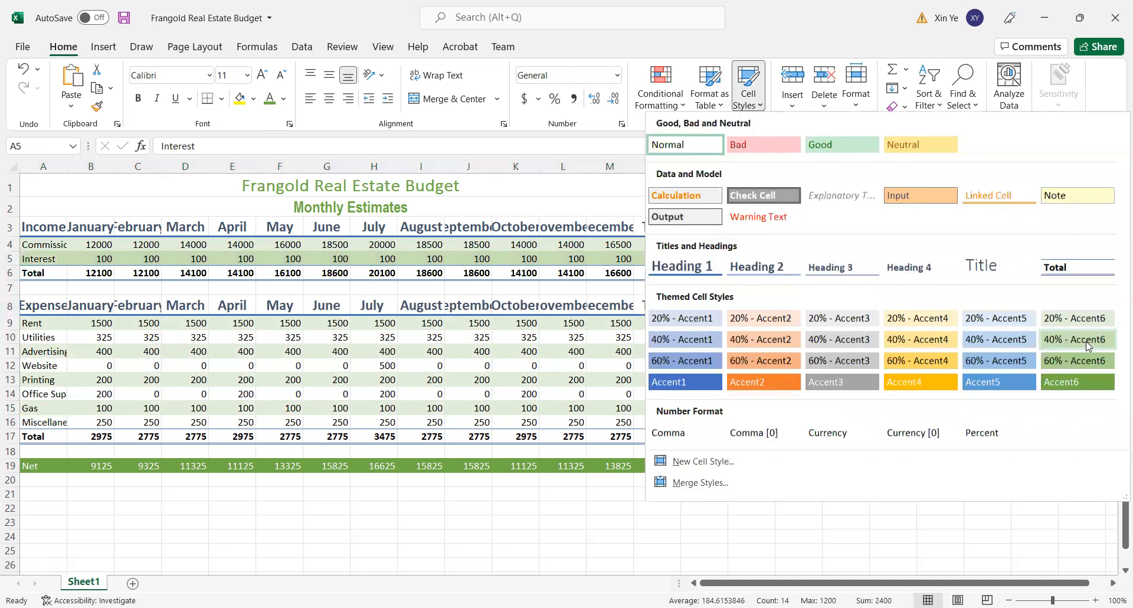
click(1083, 339)
click(821, 352)
- Apply the 40% - Accent6 cell style to the Utilities row A10:N10 and the Website row A12:N12
drag(25, 336, 654, 334)
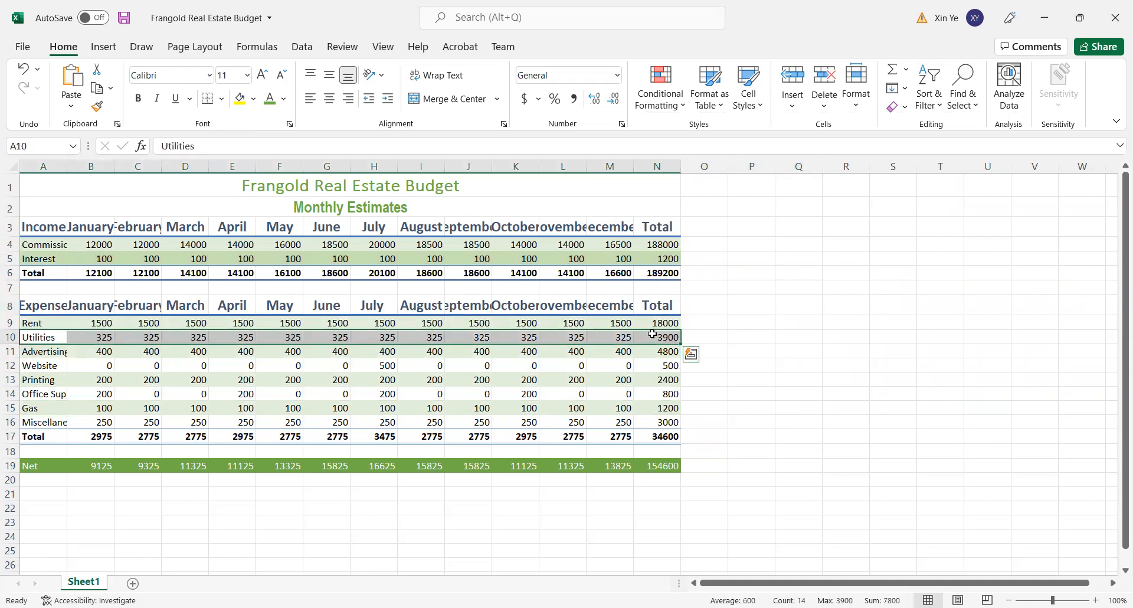
click(766, 114)
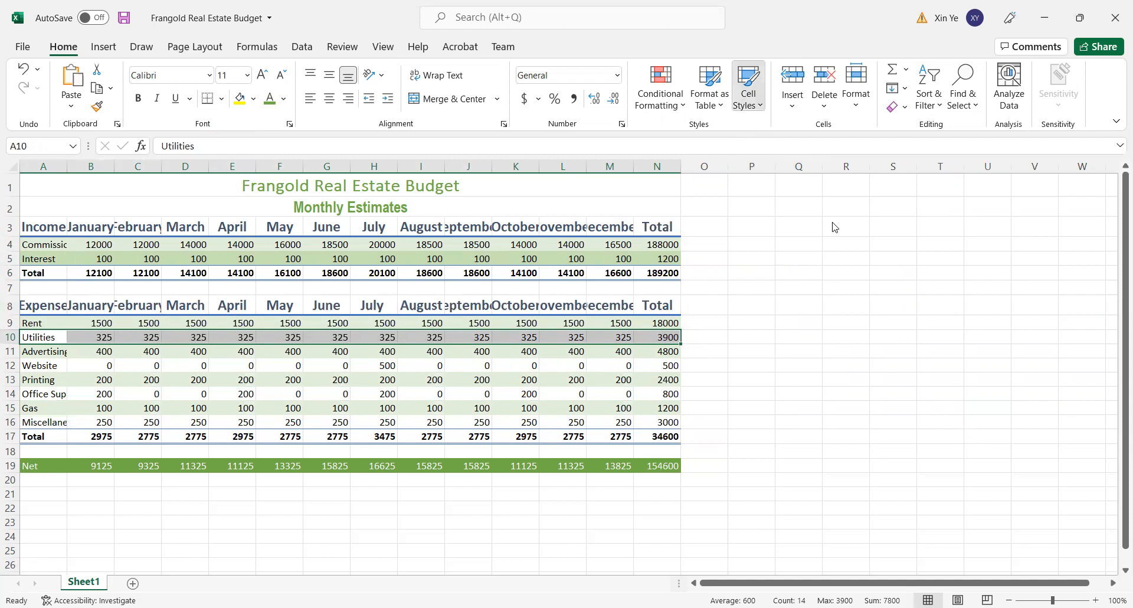
click(1080, 336)
click(911, 392)
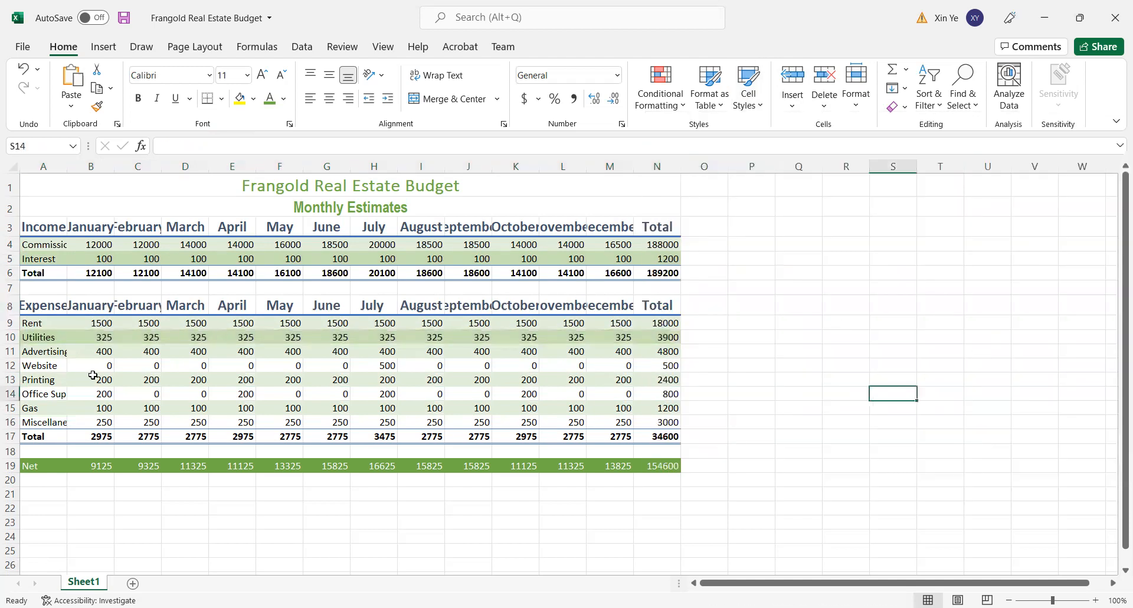
drag(26, 364, 651, 367)
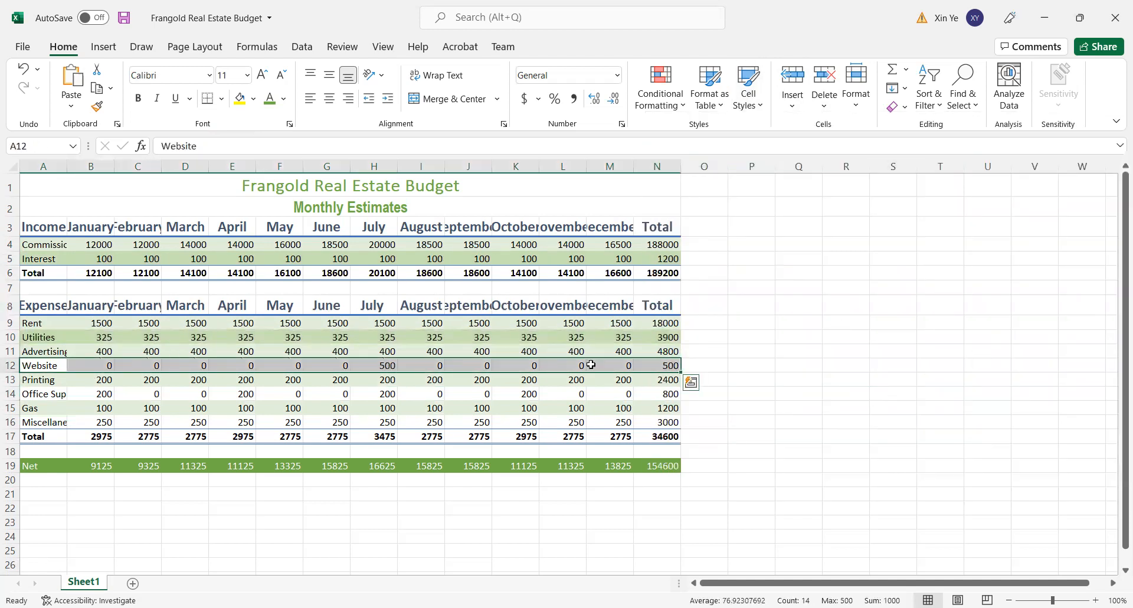
click(756, 113)
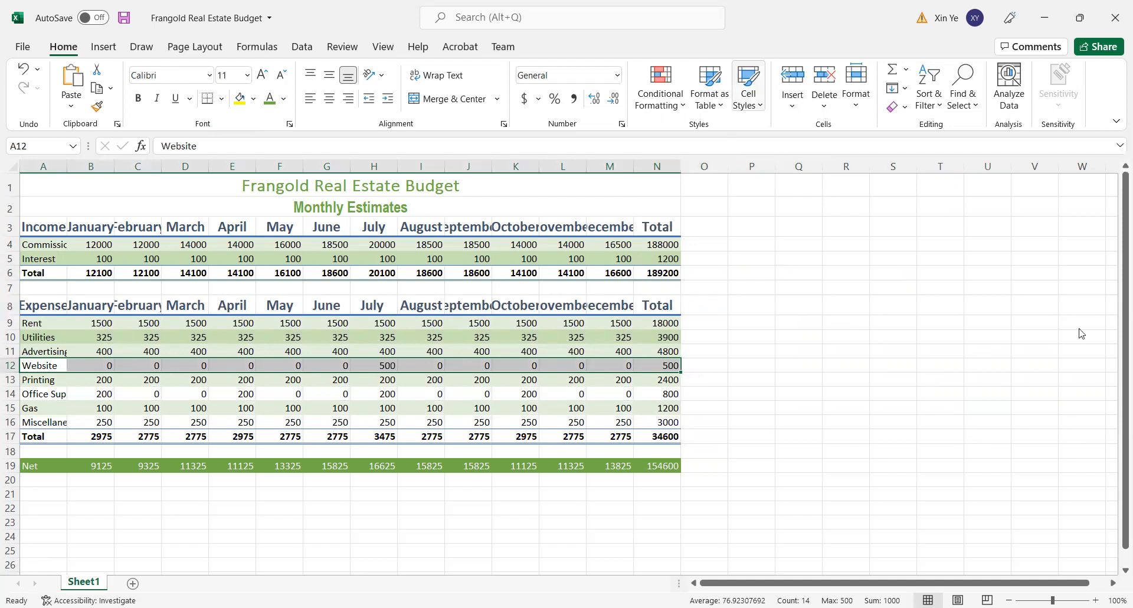
click(1079, 335)
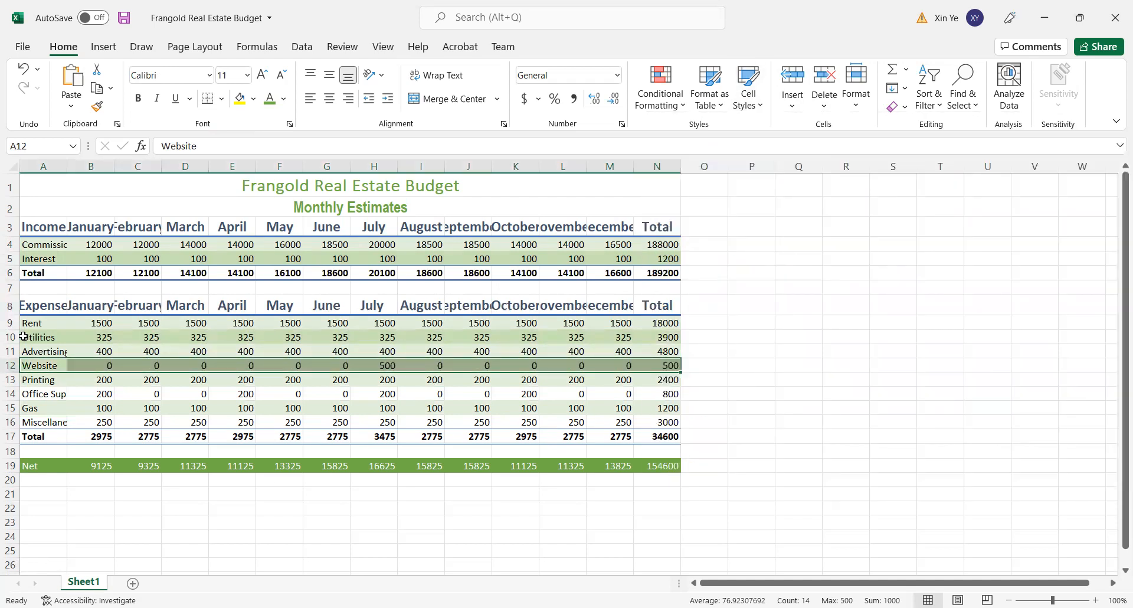
- Apply the 40% - Accent6 cell style to the Office Supplies row A14:N14 and the Miscellaneous row A16:N16
drag(30, 392, 657, 394)
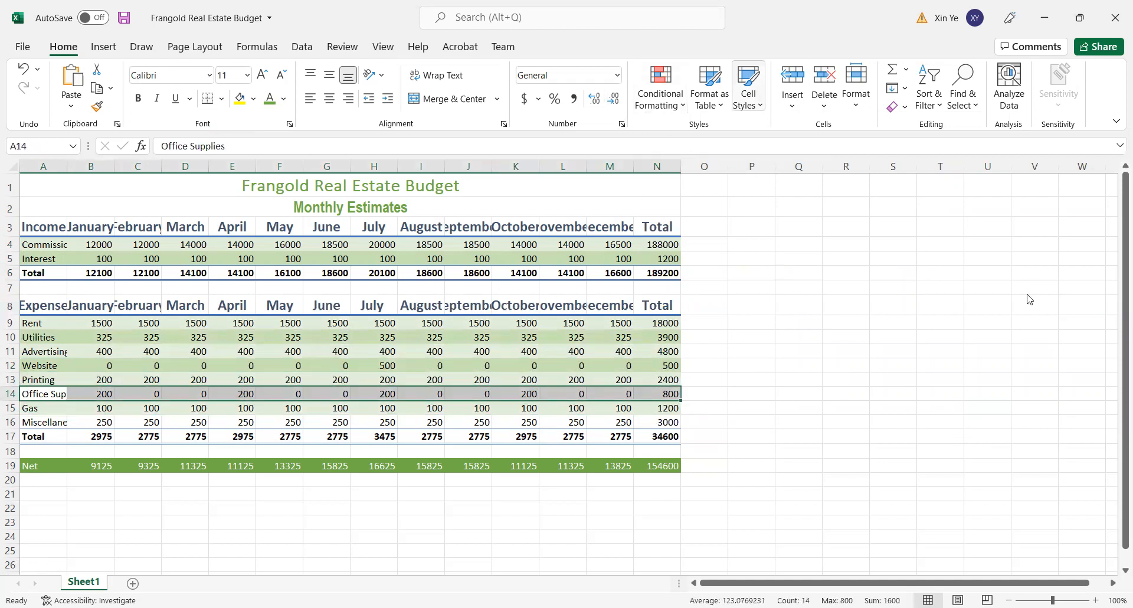
click(1056, 341)
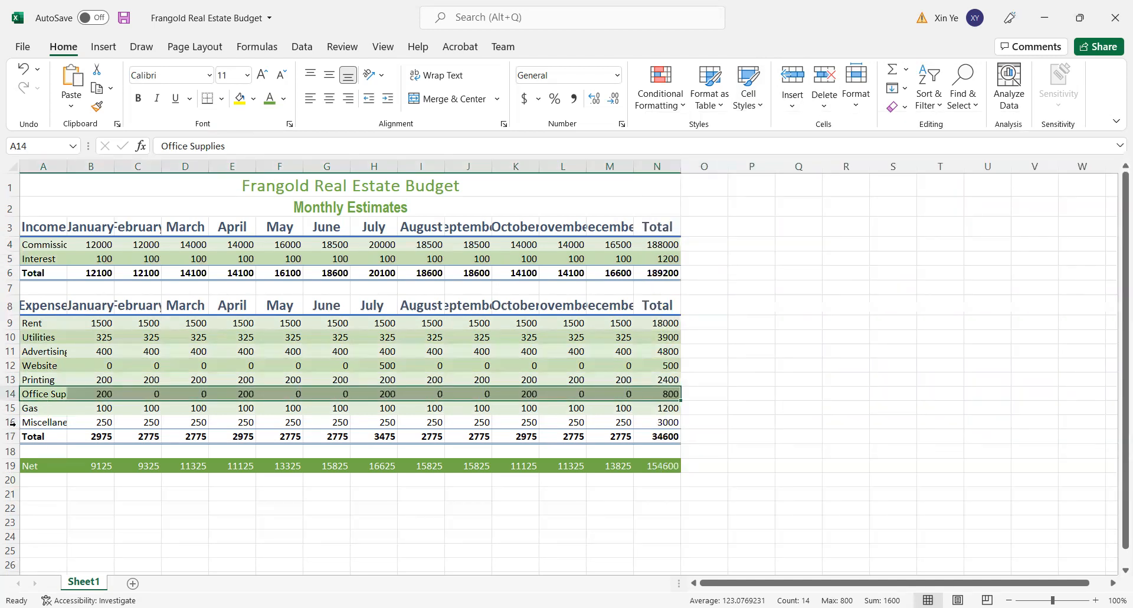
drag(22, 420, 677, 421)
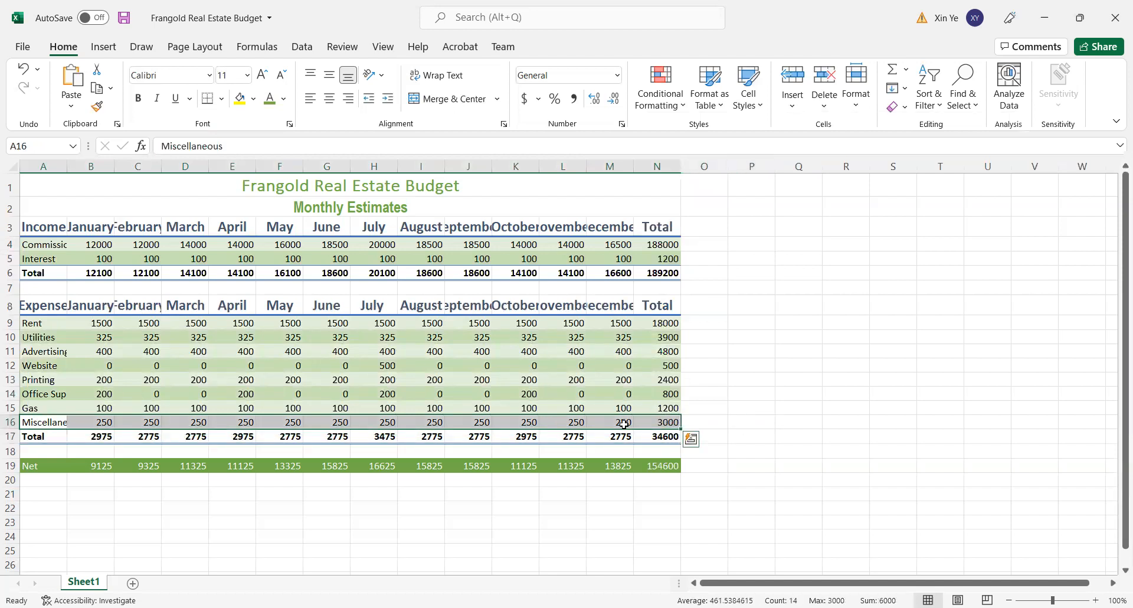
click(765, 98)
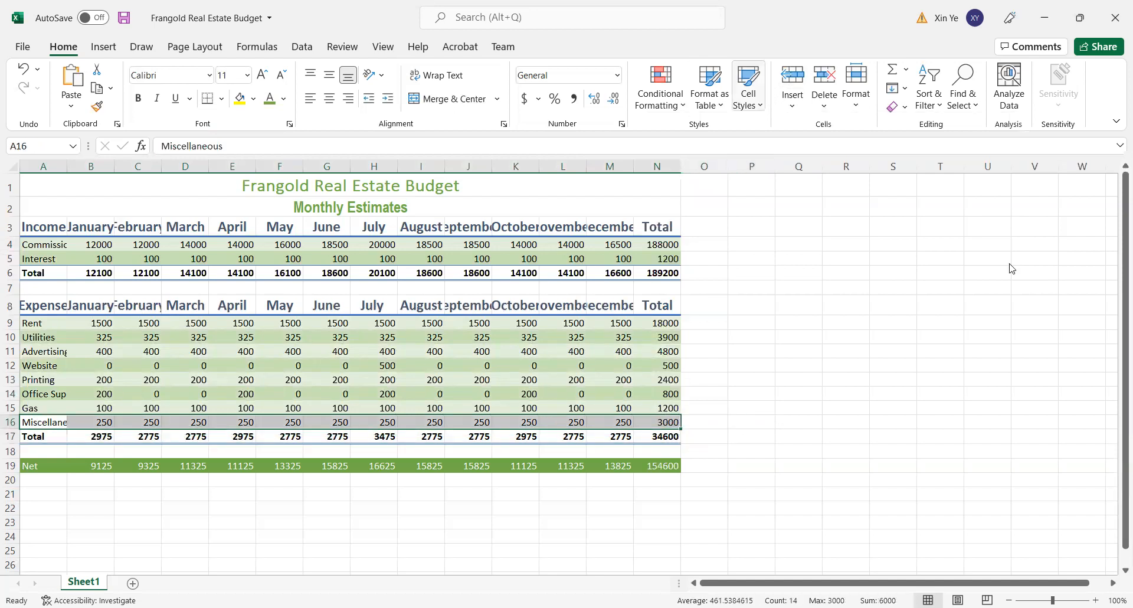
click(1065, 344)
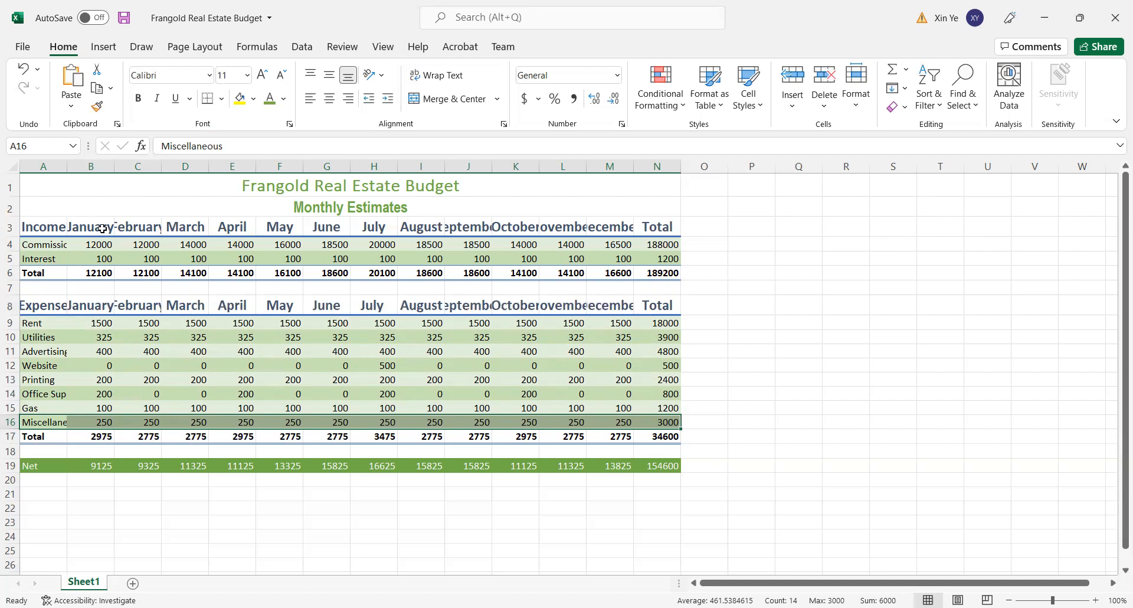
- Apply the Accounting number format to the Commission row B4:N4 and income Total row B6:N6, and Comma Style to the Interest row B5:N5
drag(95, 244, 655, 242)
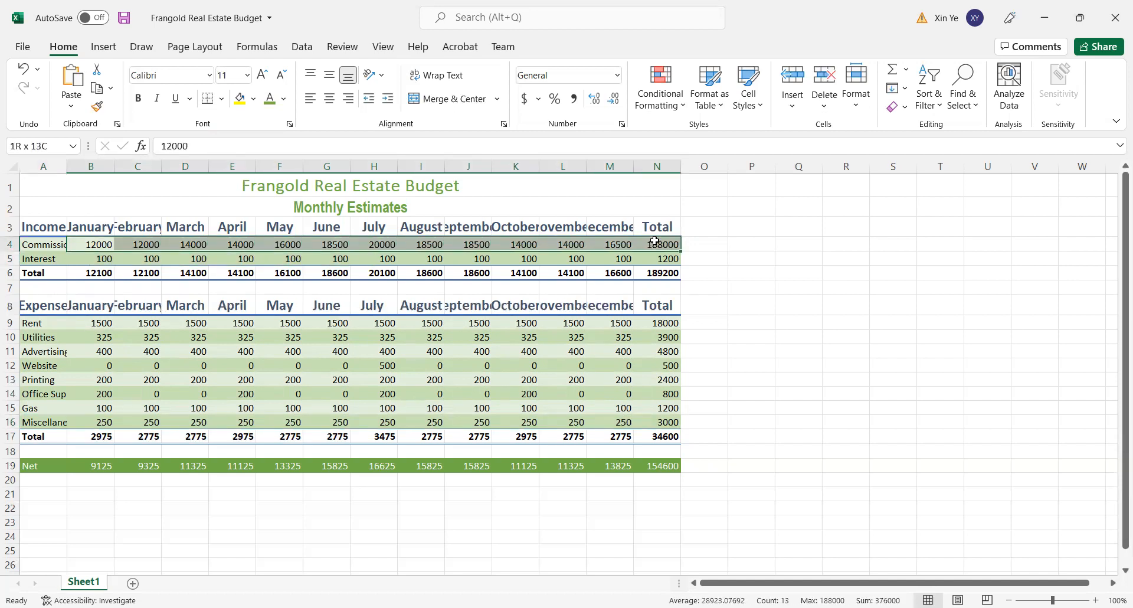
drag(655, 242, 655, 242)
click(527, 102)
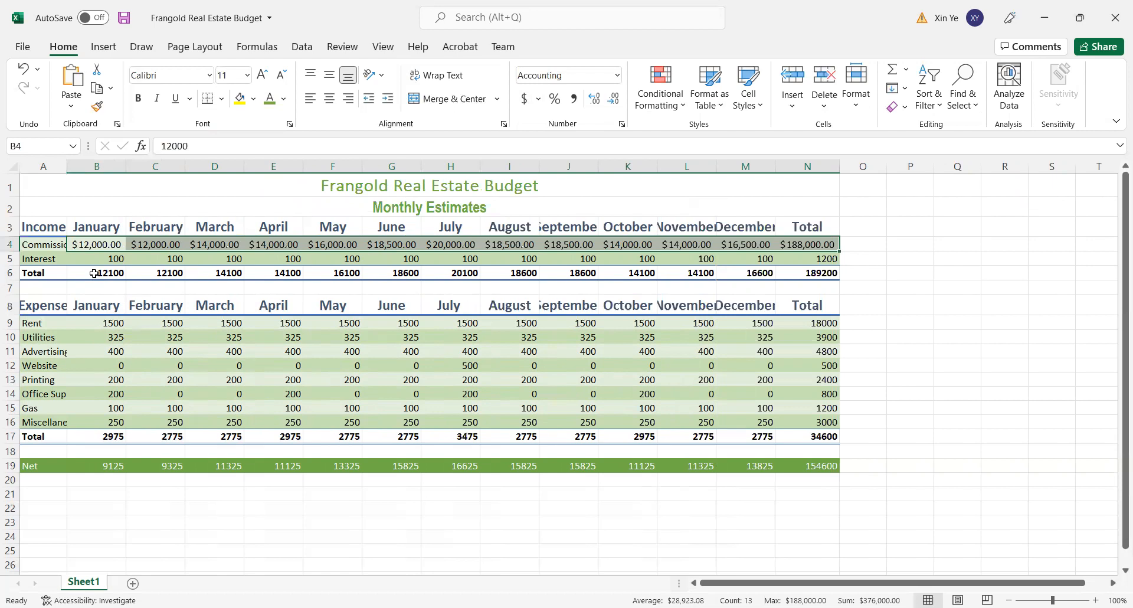
drag(95, 272, 830, 274)
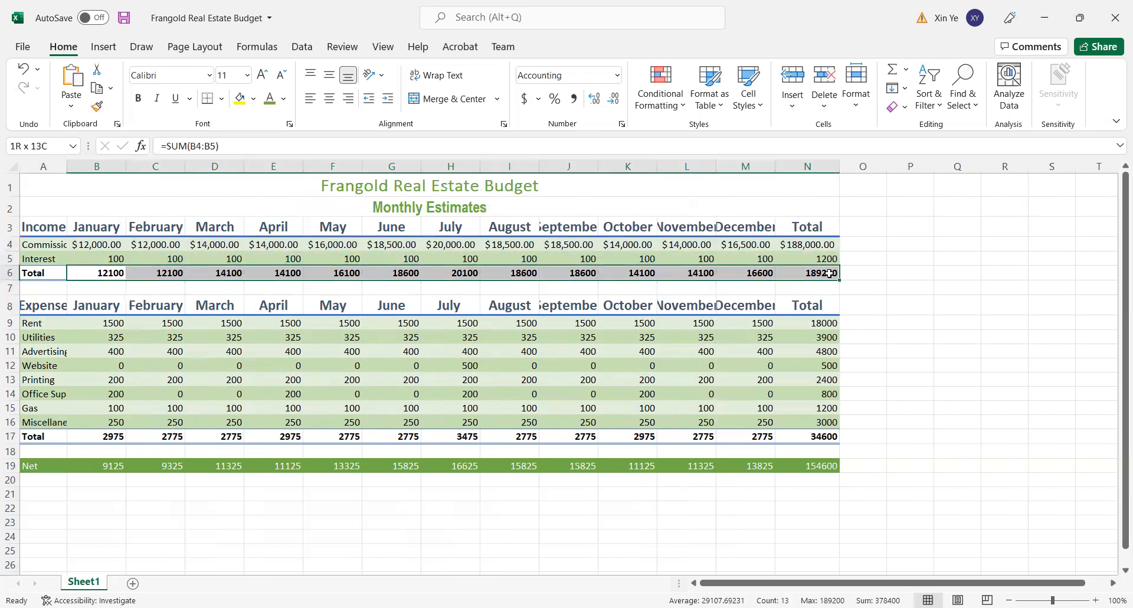
click(522, 98)
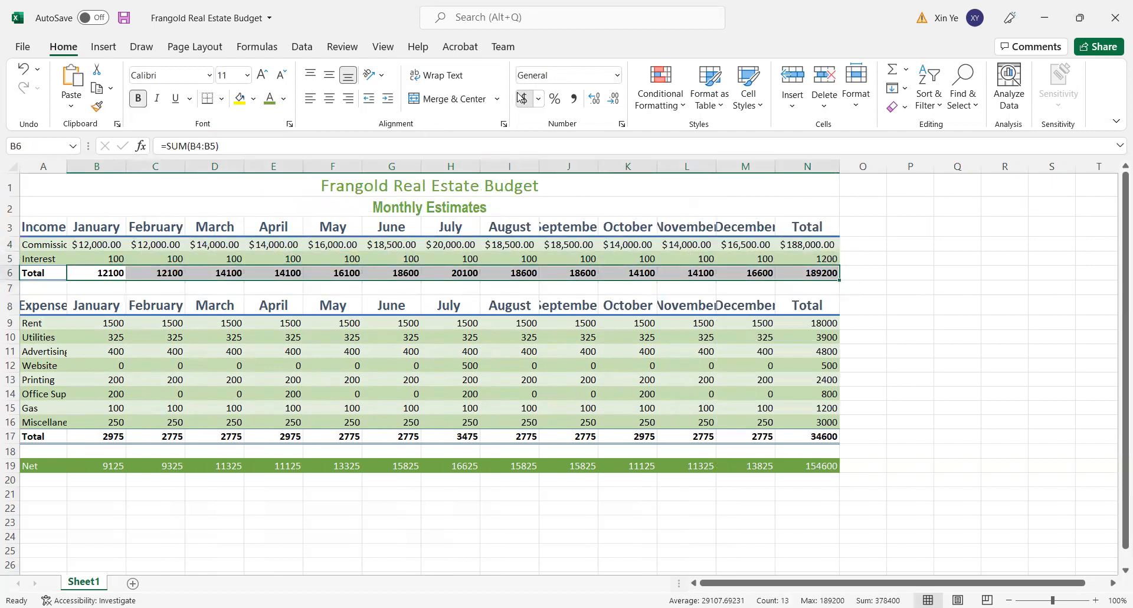
drag(78, 252, 813, 255)
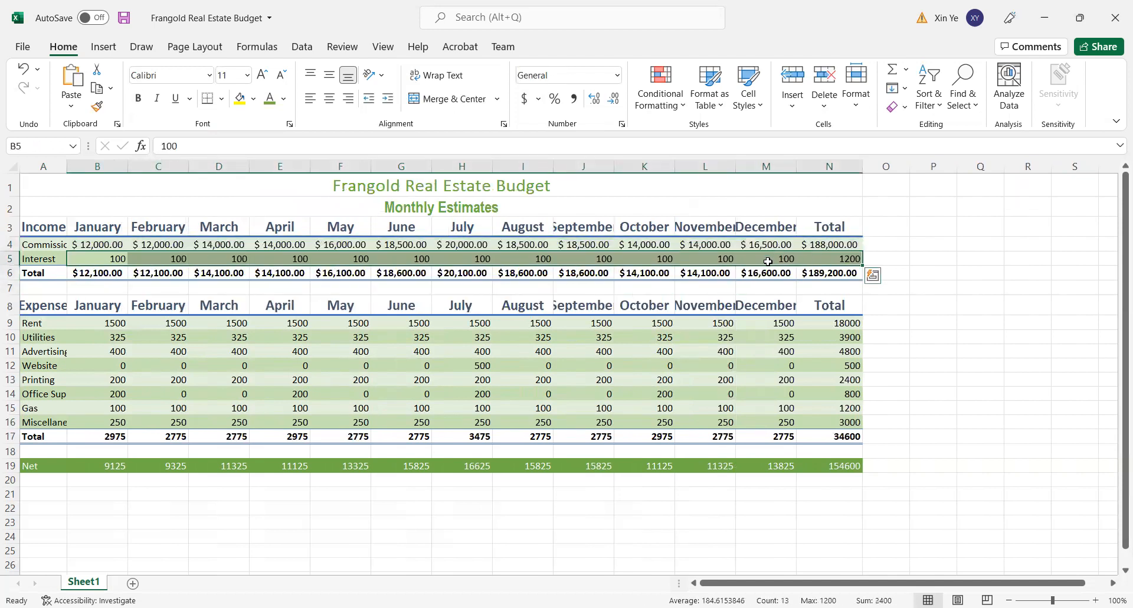
click(575, 100)
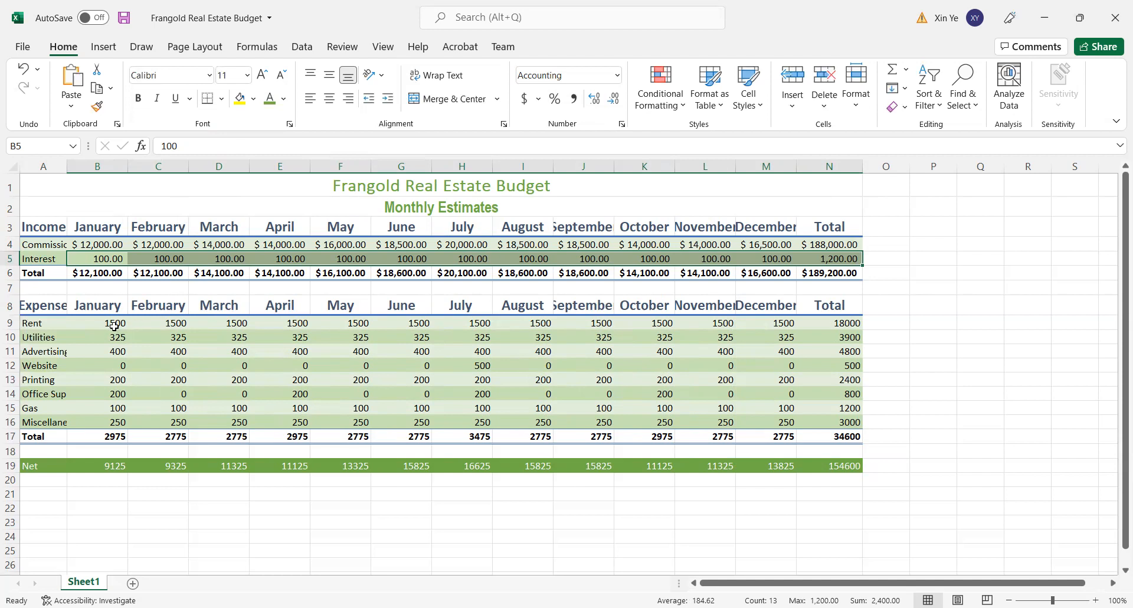
- Apply the Accounting number format to the Rent row B9:N9, the expense Total row B17:N17 and the Net row B19:N19
drag(92, 320, 850, 325)
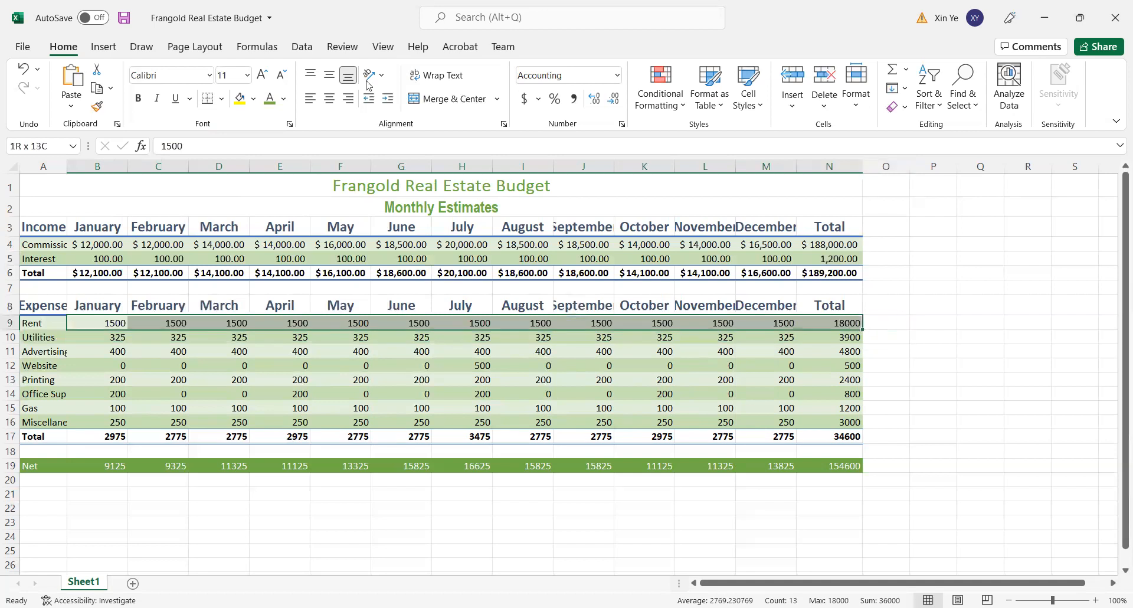
click(526, 99)
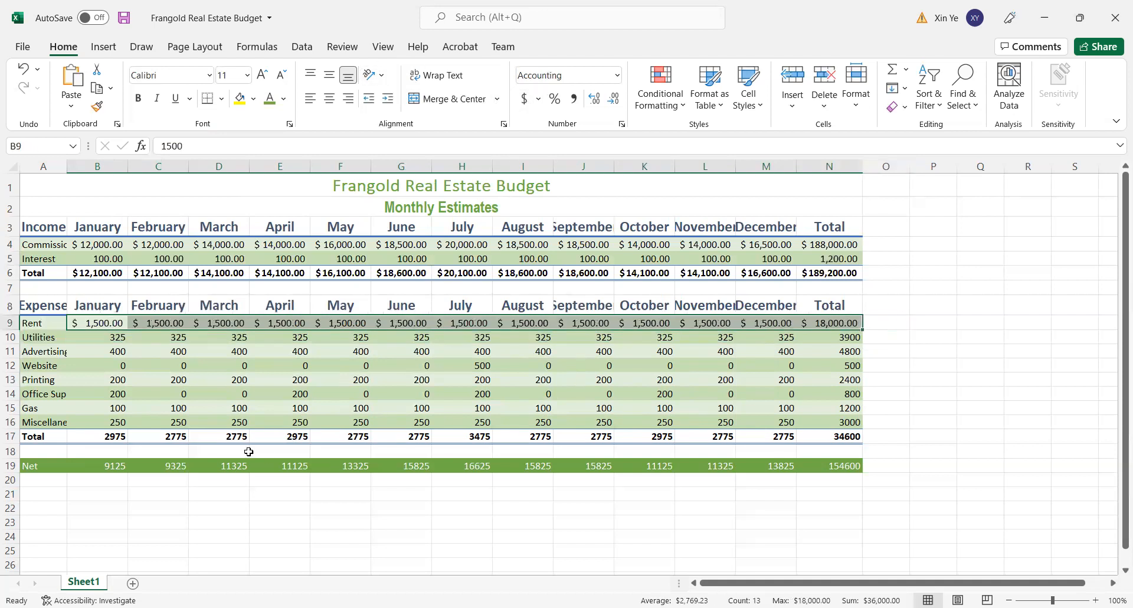
drag(91, 439, 834, 437)
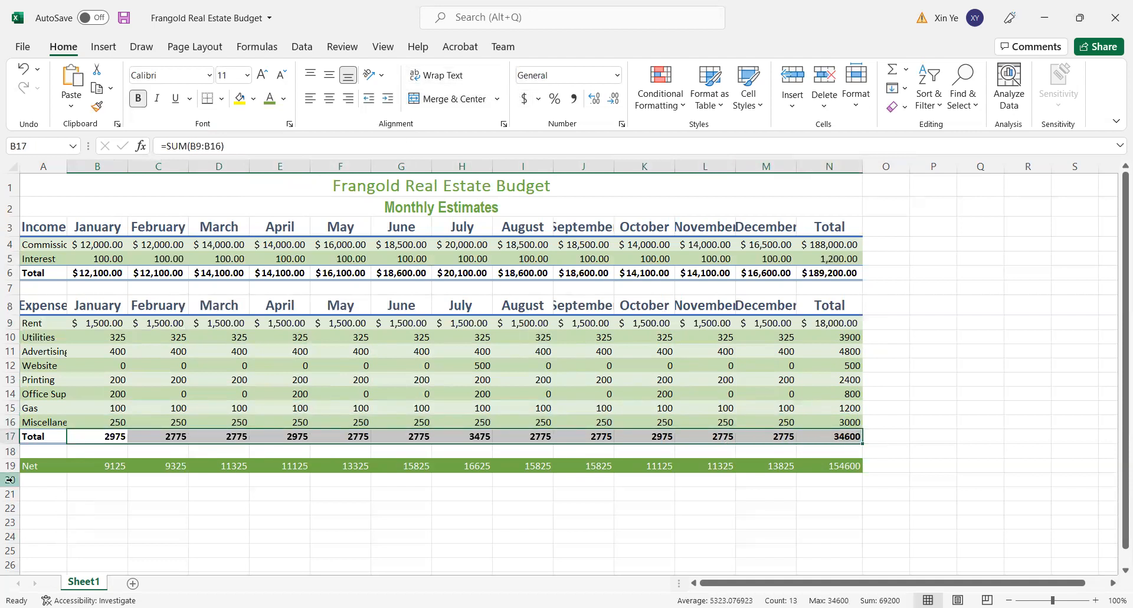
click(525, 99)
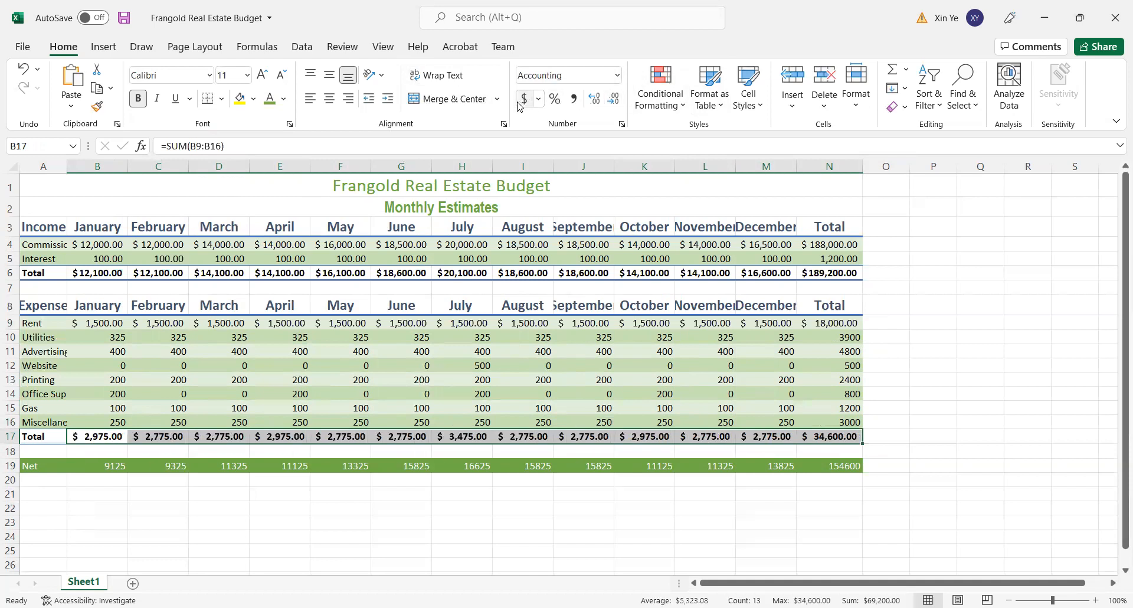
drag(93, 465, 848, 467)
click(525, 99)
click(961, 380)
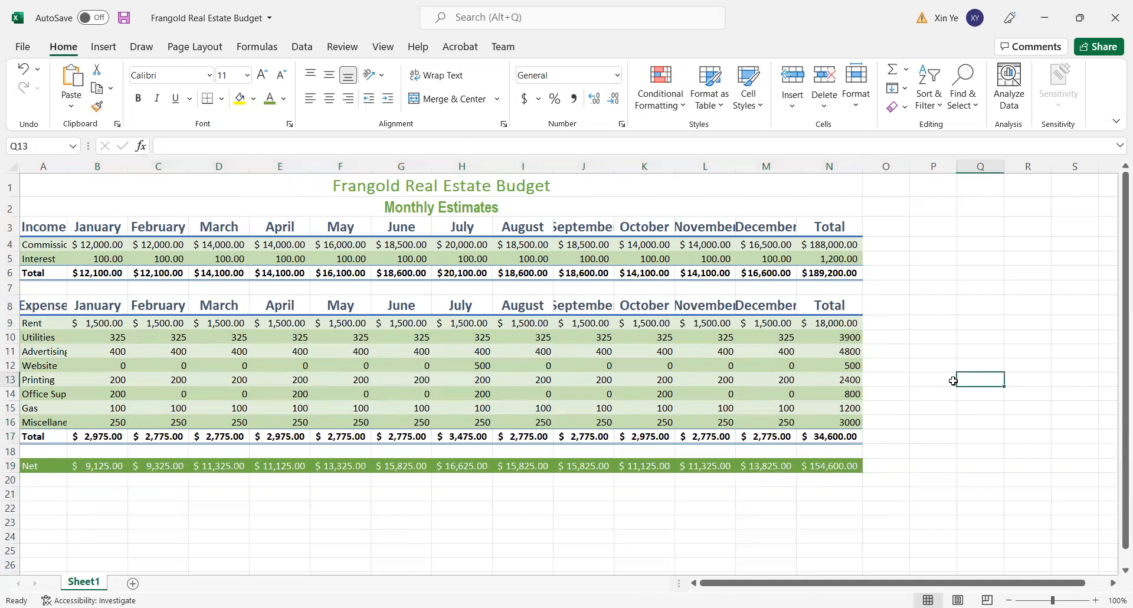
- Apply Comma Style to the remaining expense amounts in B10:N16, from Utilities through Miscellaneous
click(92, 335)
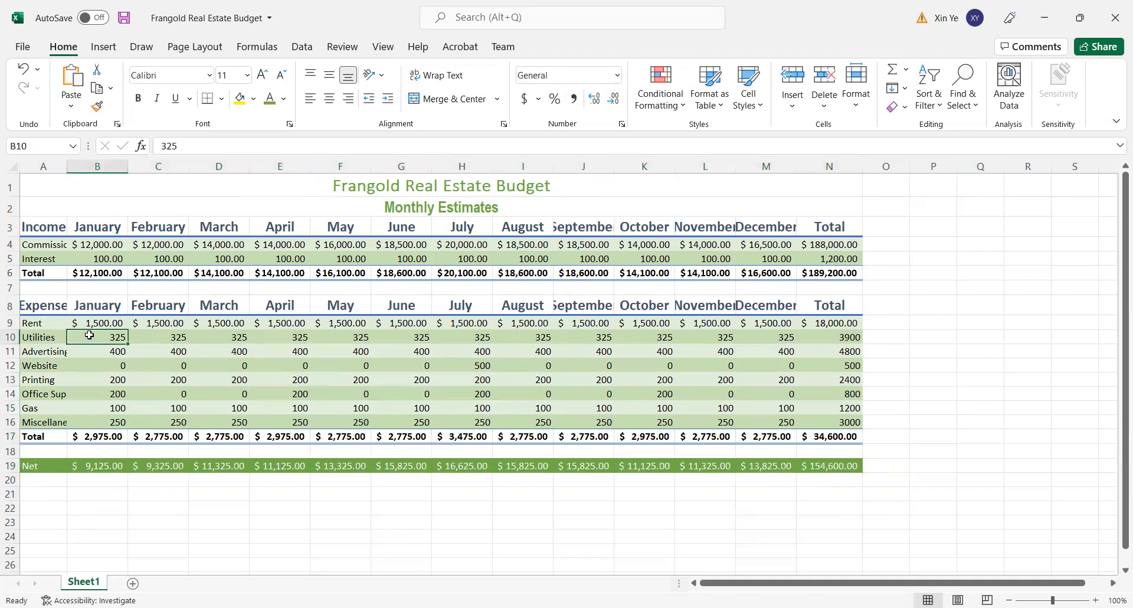
drag(107, 335, 856, 391)
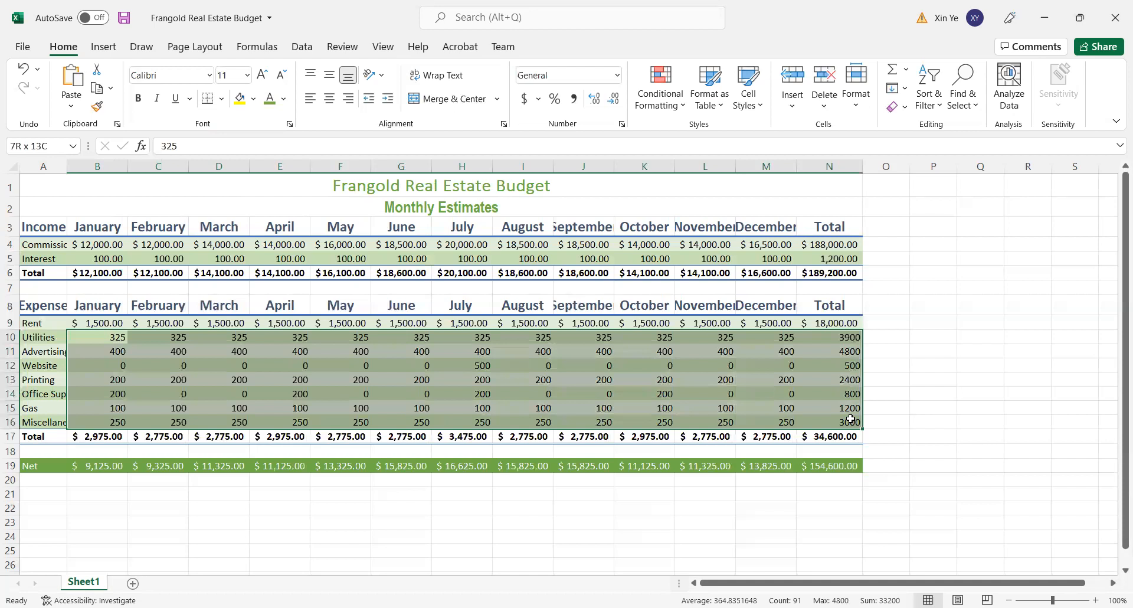
drag(850, 419, 851, 419)
click(574, 99)
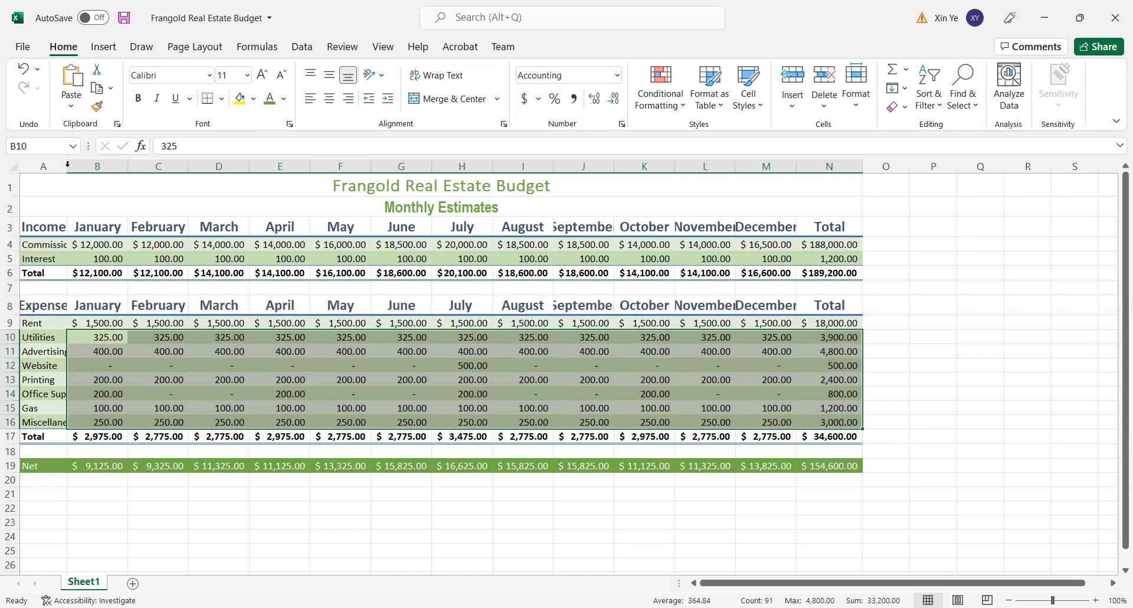
- AutoFit the widths of columns A, J, L and M to their contents
double_click(67, 166)
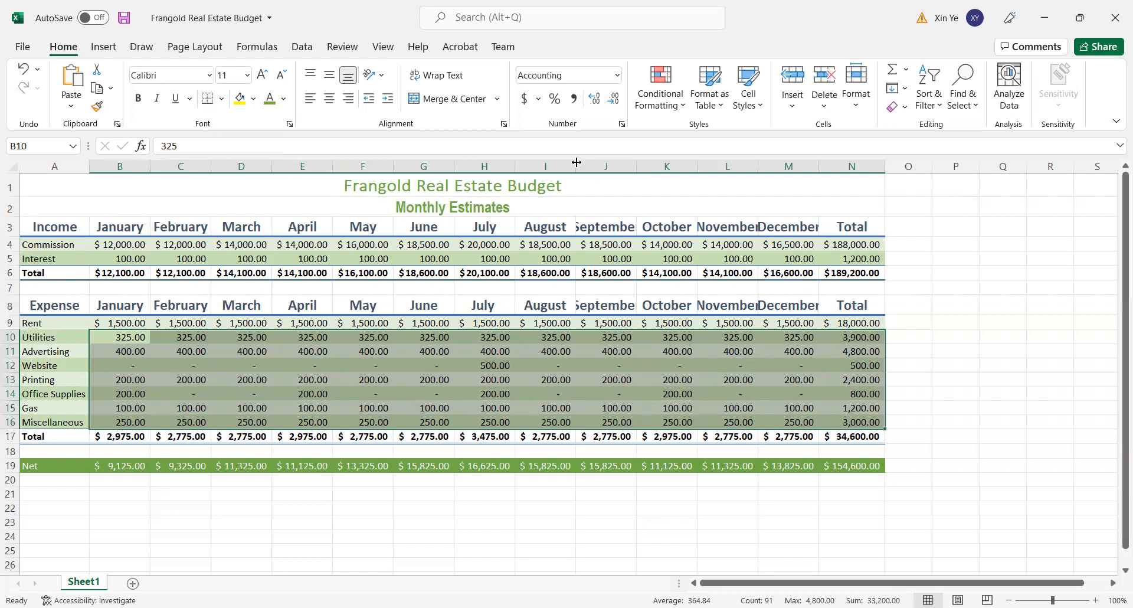
double_click(637, 168)
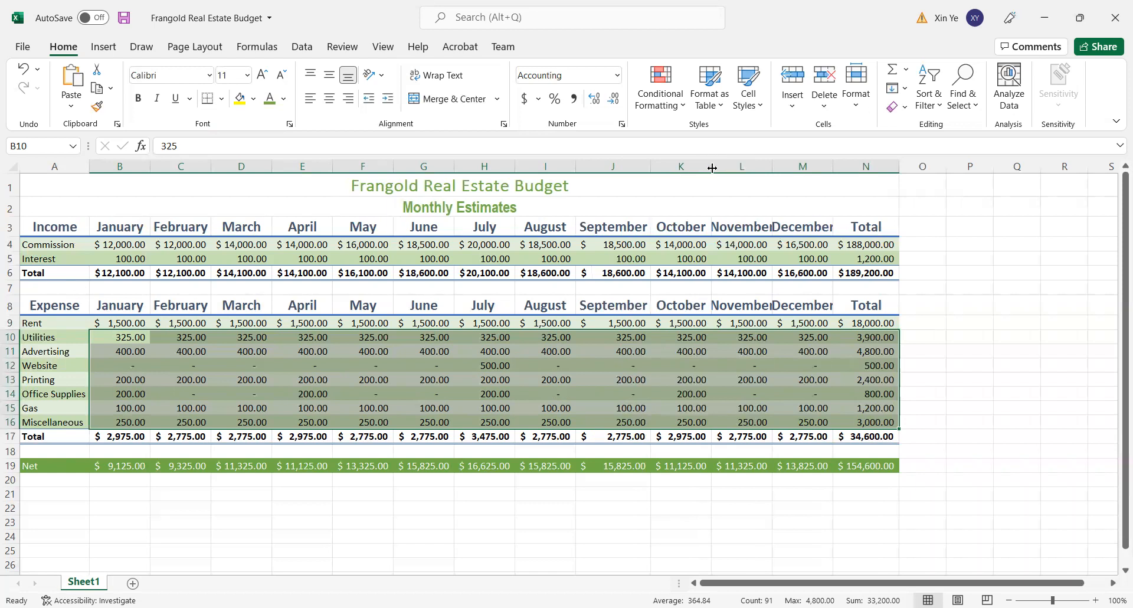
double_click(773, 167)
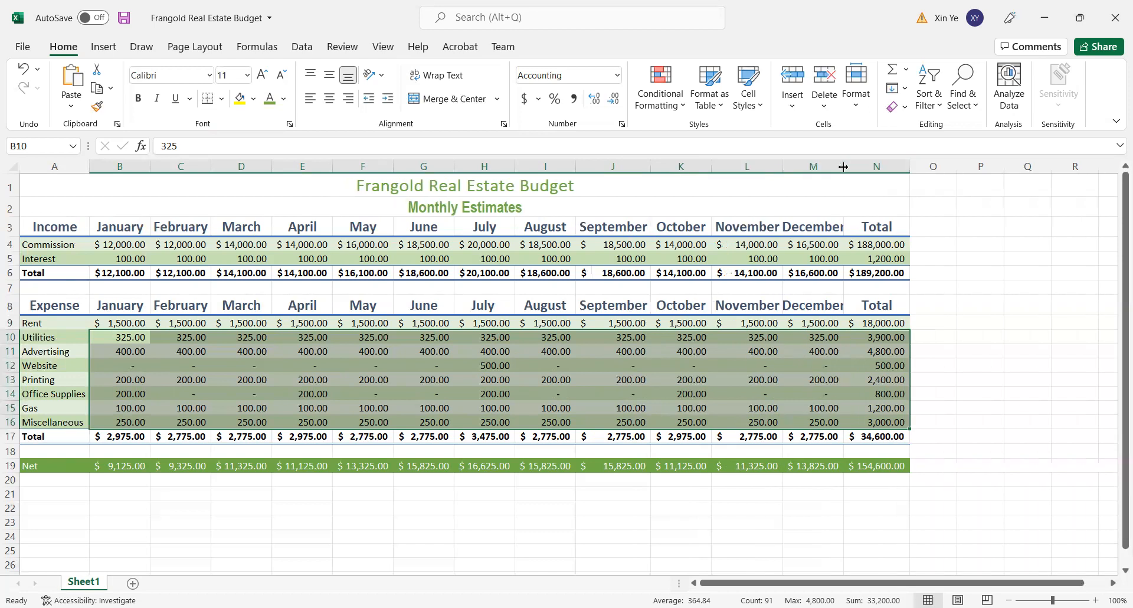
double_click(844, 166)
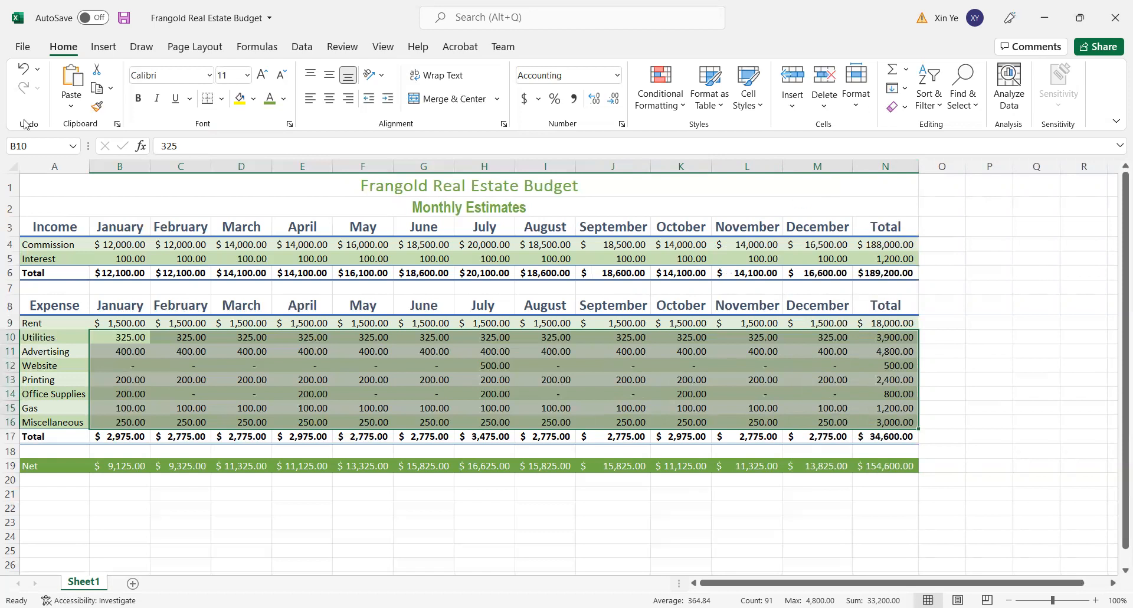
- Widen column A to a width of 15.00
drag(87, 166, 87, 166)
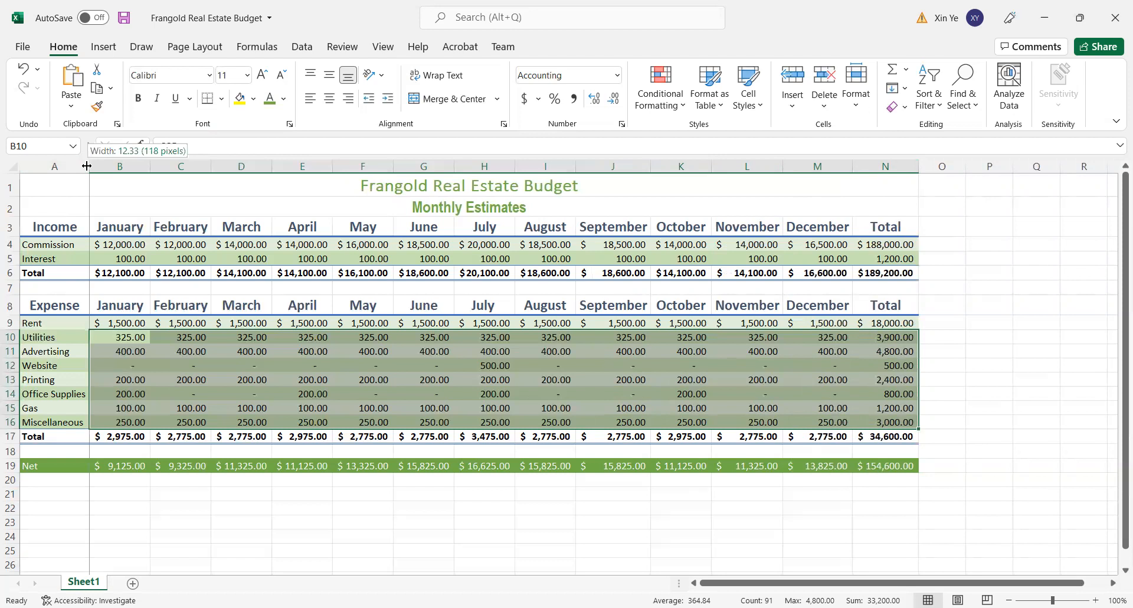
drag(87, 166, 101, 166)
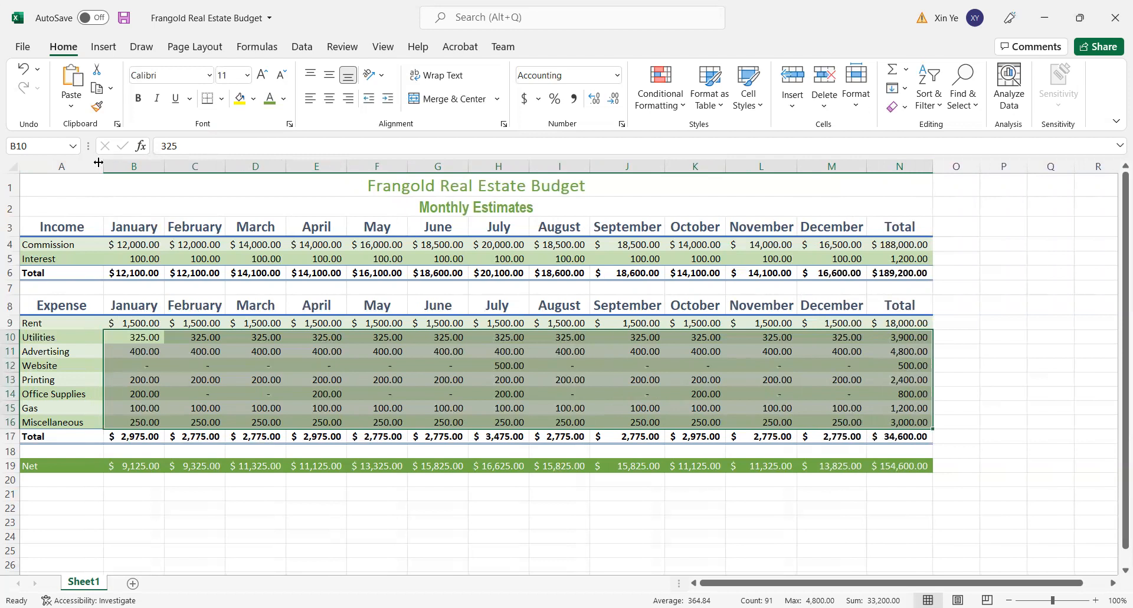
drag(105, 164, 105, 163)
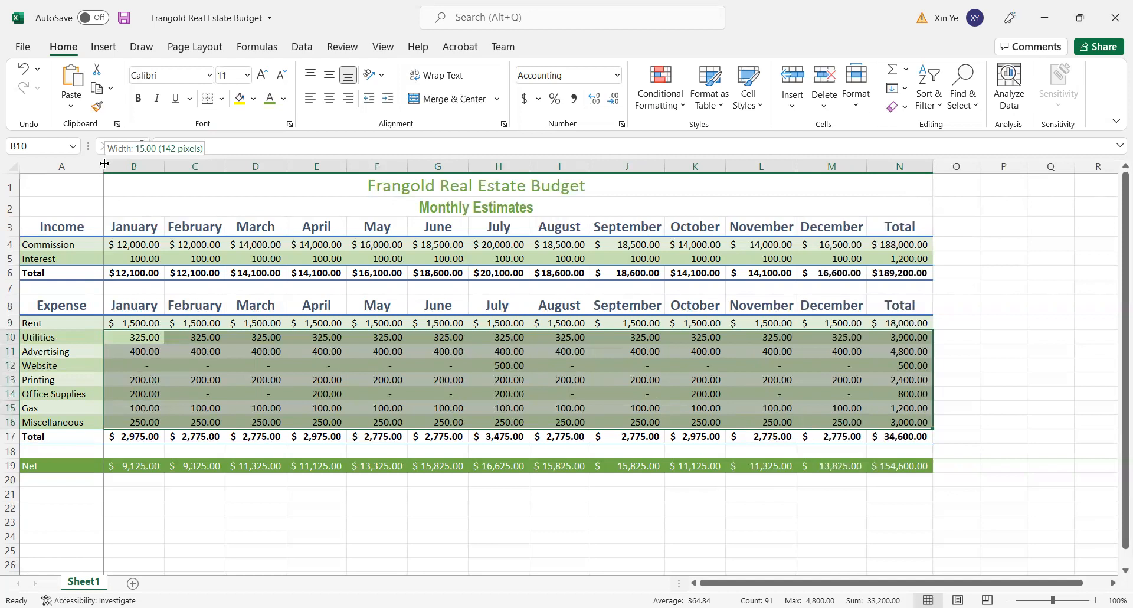
drag(104, 163, 104, 163)
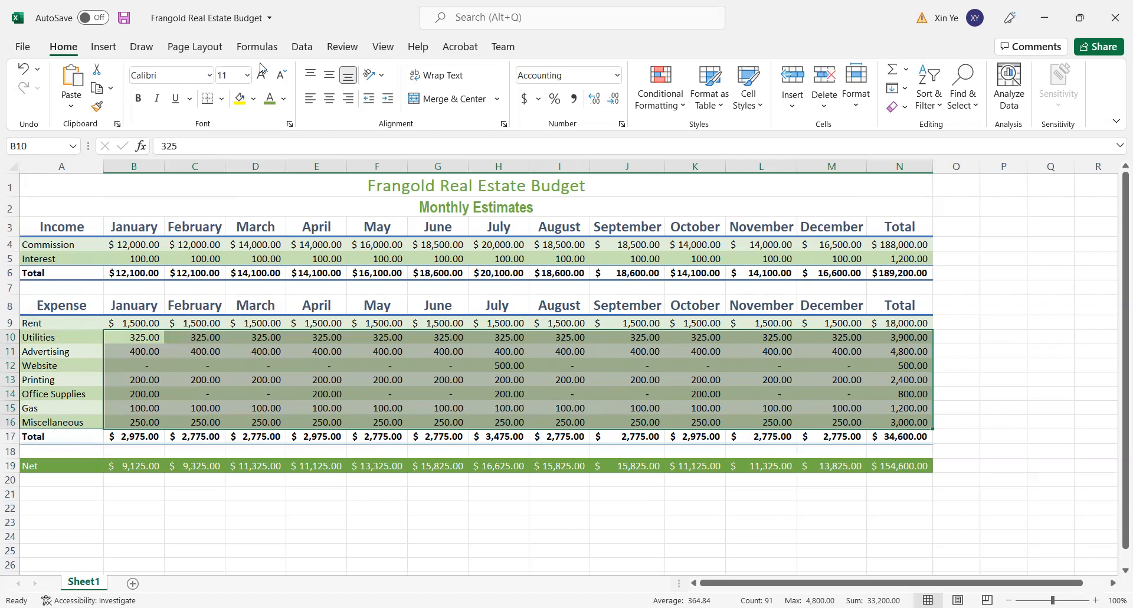
- Narrow column B below the width of its amounts, and AutoFit it back to its contents
drag(164, 168, 145, 168)
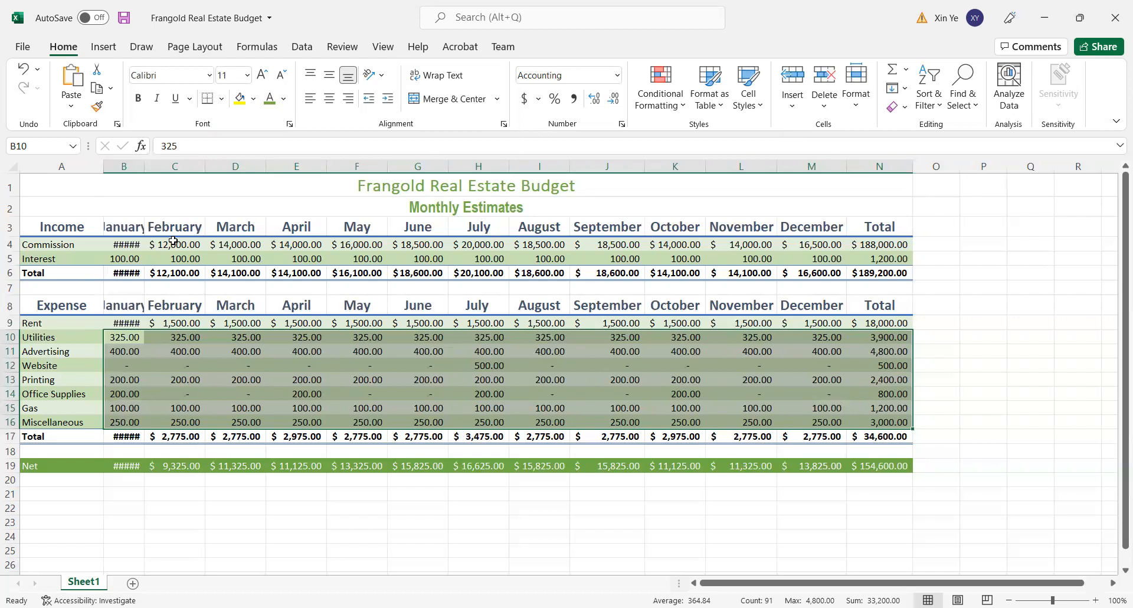
double_click(141, 166)
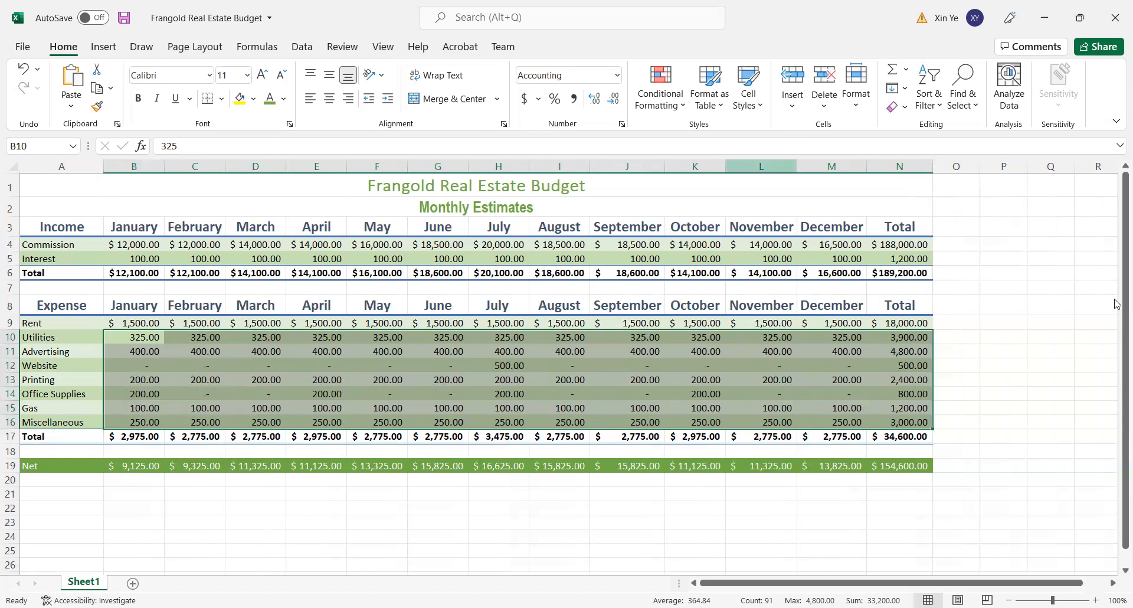
click(1087, 394)
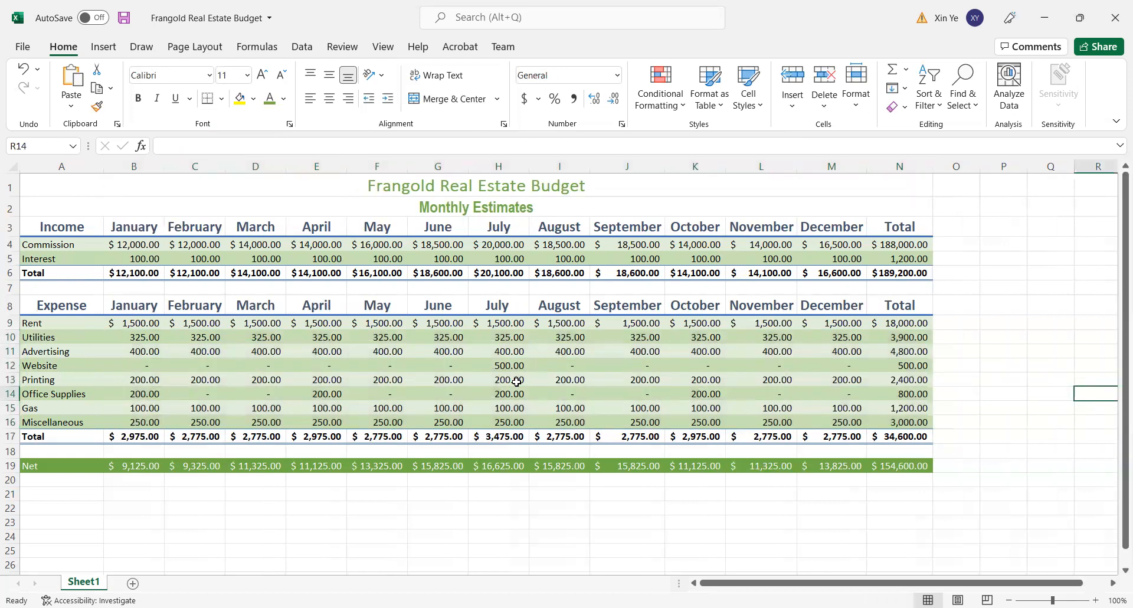
- Select cells G10 and E8 in turn to check their cell references
click(439, 337)
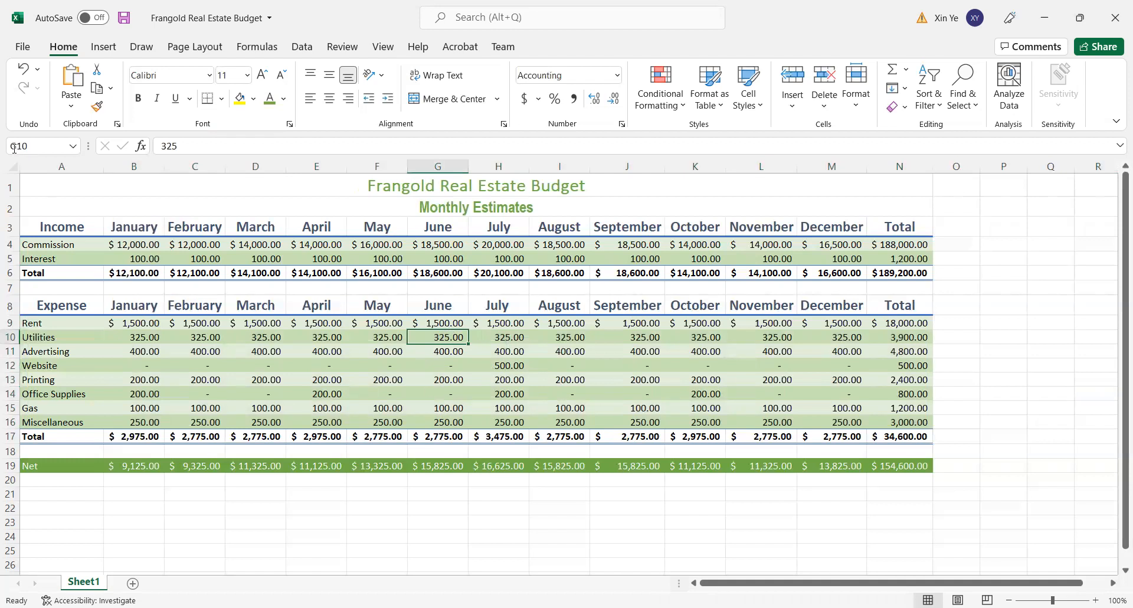
click(303, 306)
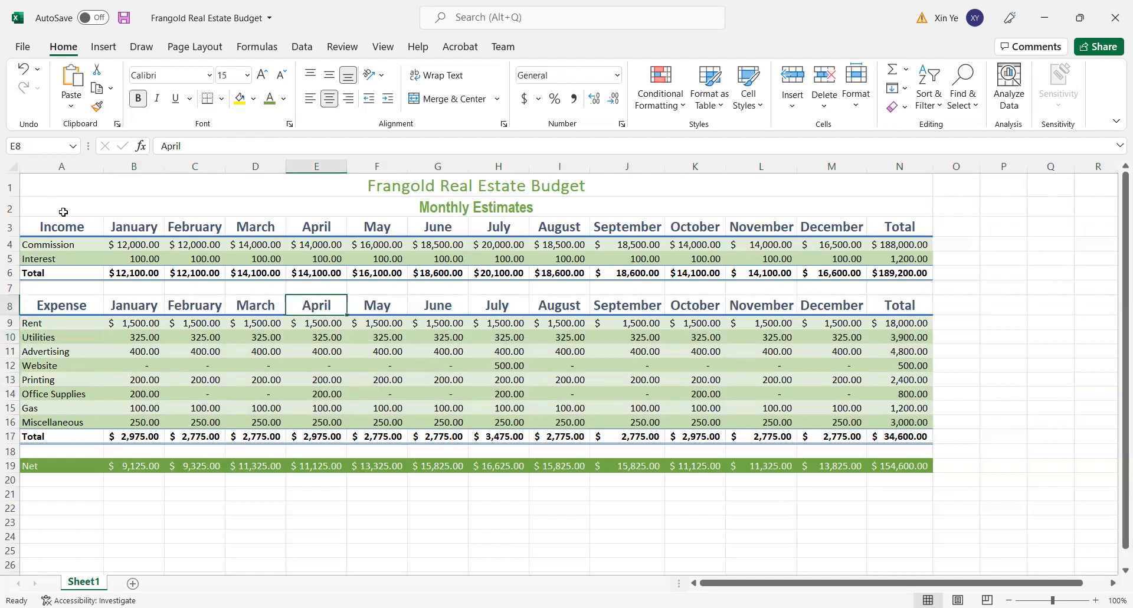
click(62, 148)
- Insert a 2-D pie chart of the expense names in A9:A16 and their totals in N9:N16
drag(50, 323, 42, 425)
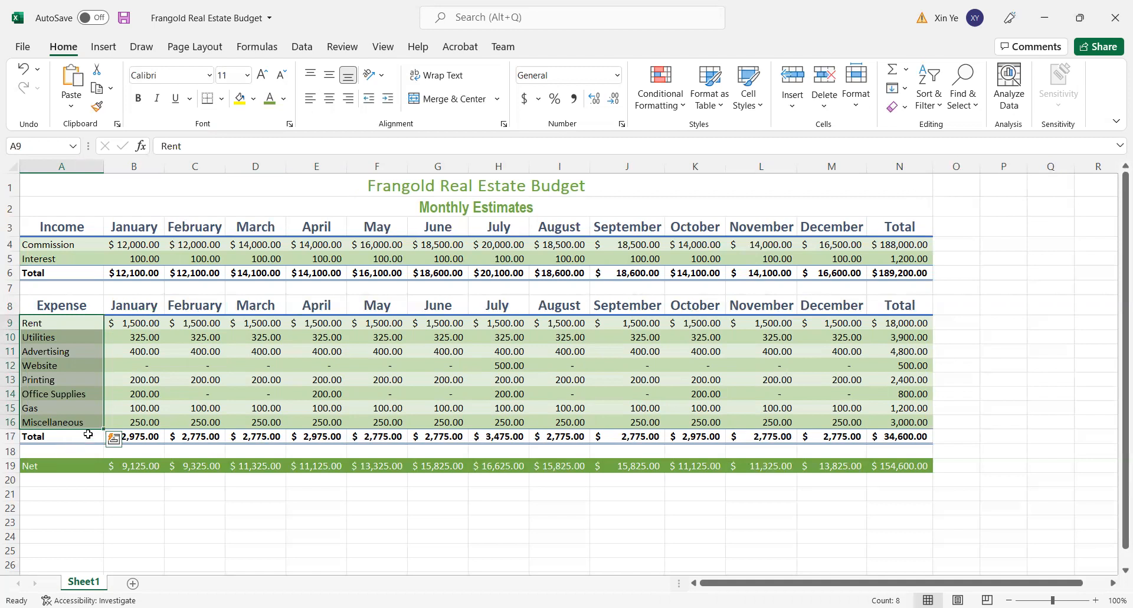
drag(889, 324, 901, 418)
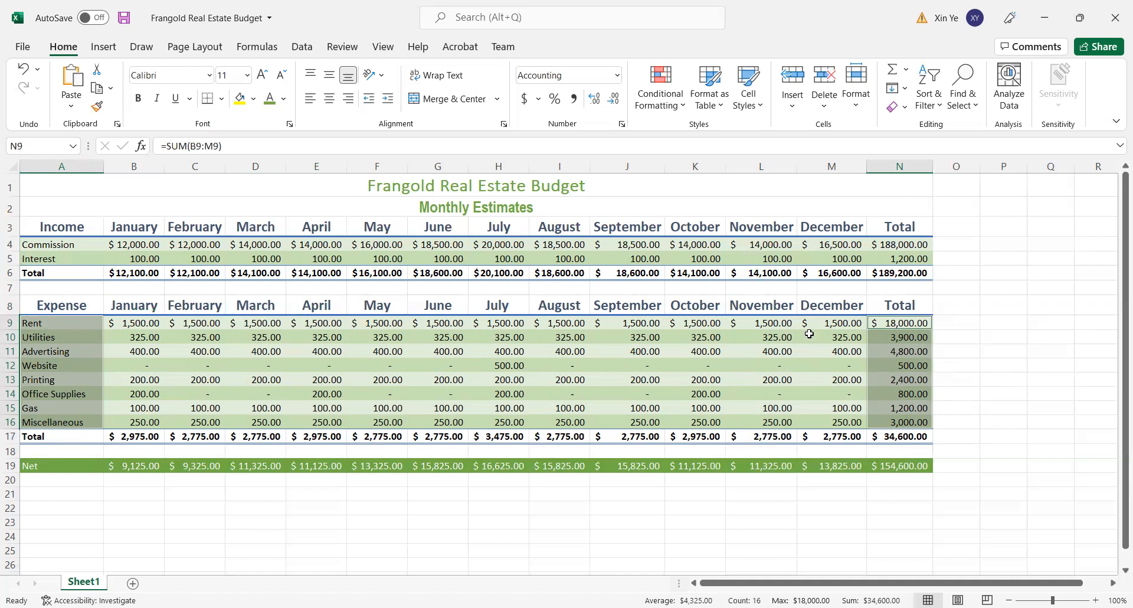
click(108, 51)
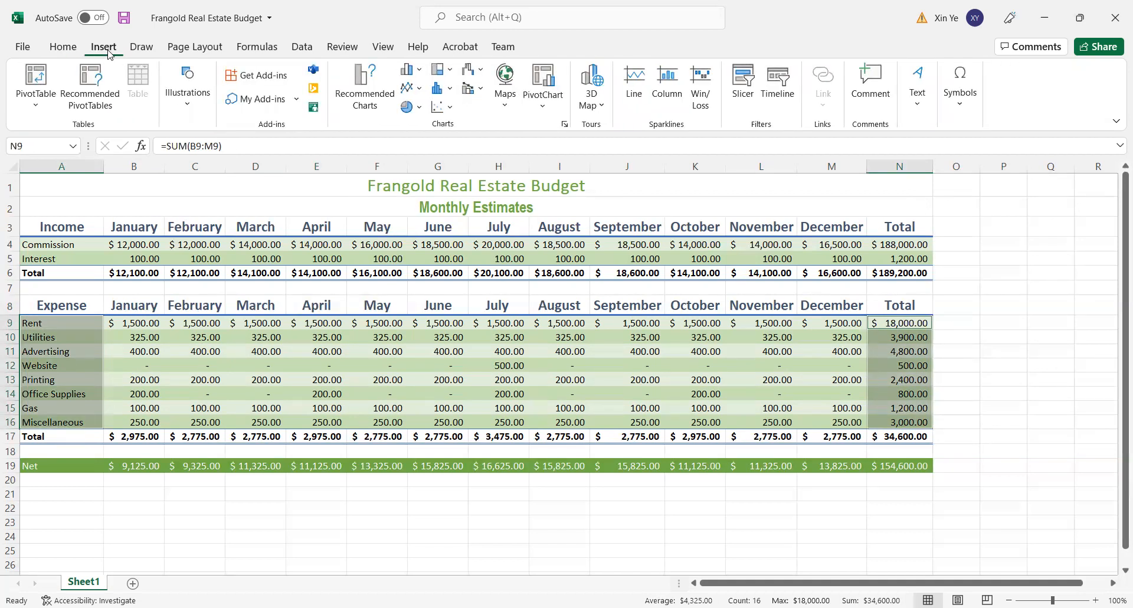
click(420, 109)
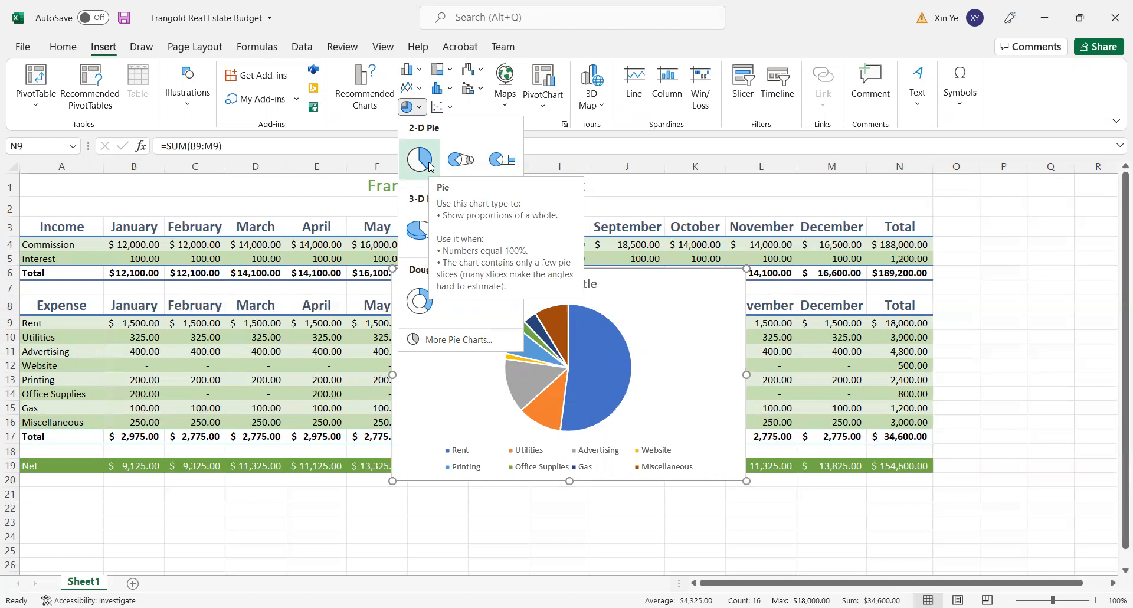
click(429, 164)
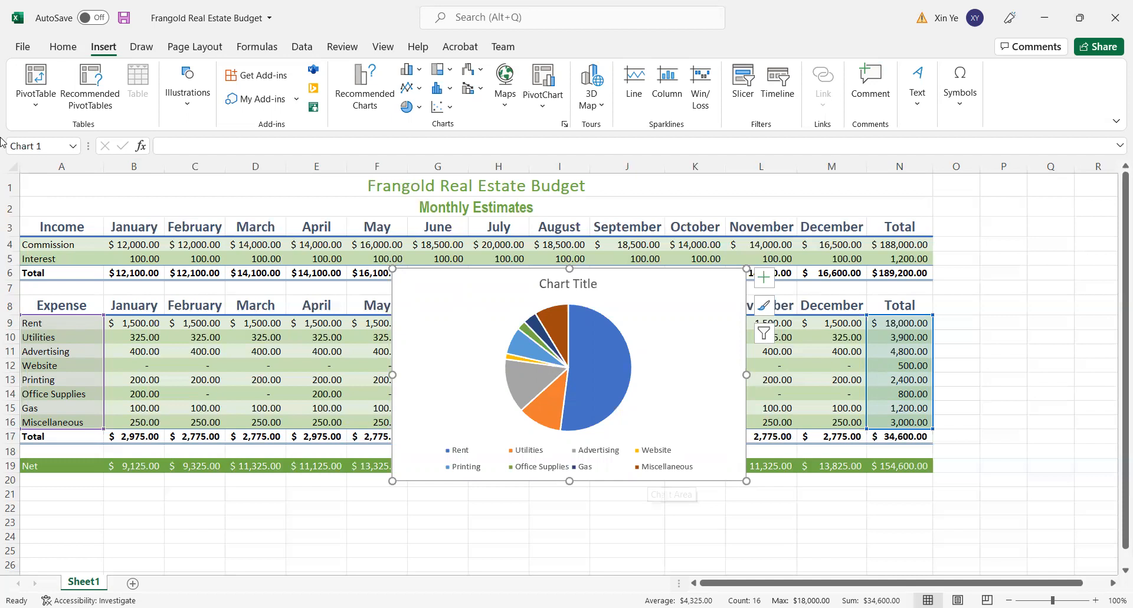
- Undo the pie chart insertion and clear the cell selection
click(69, 51)
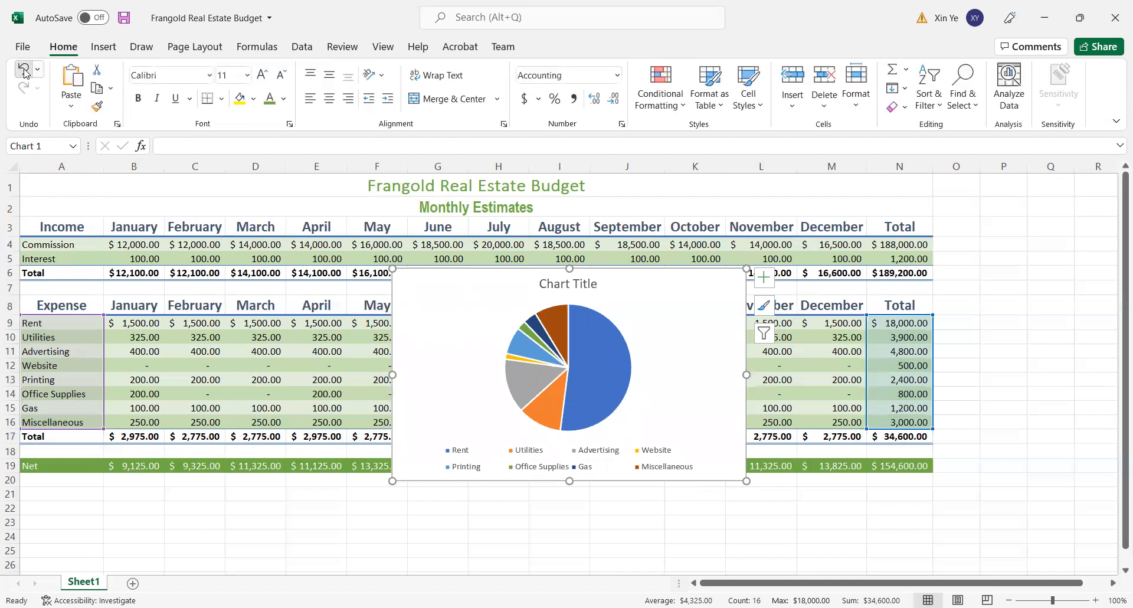
click(24, 68)
click(1002, 334)
drag(33, 324, 36, 419)
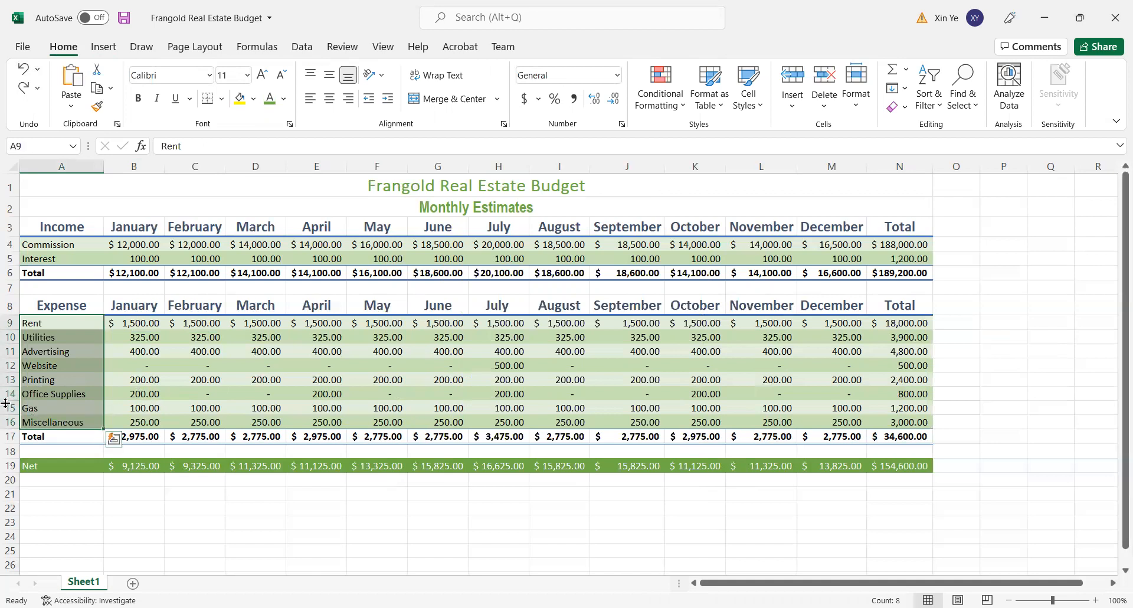
drag(904, 323, 910, 396)
click(1016, 383)
drag(64, 324, 61, 420)
drag(907, 323, 936, 378)
click(1049, 339)
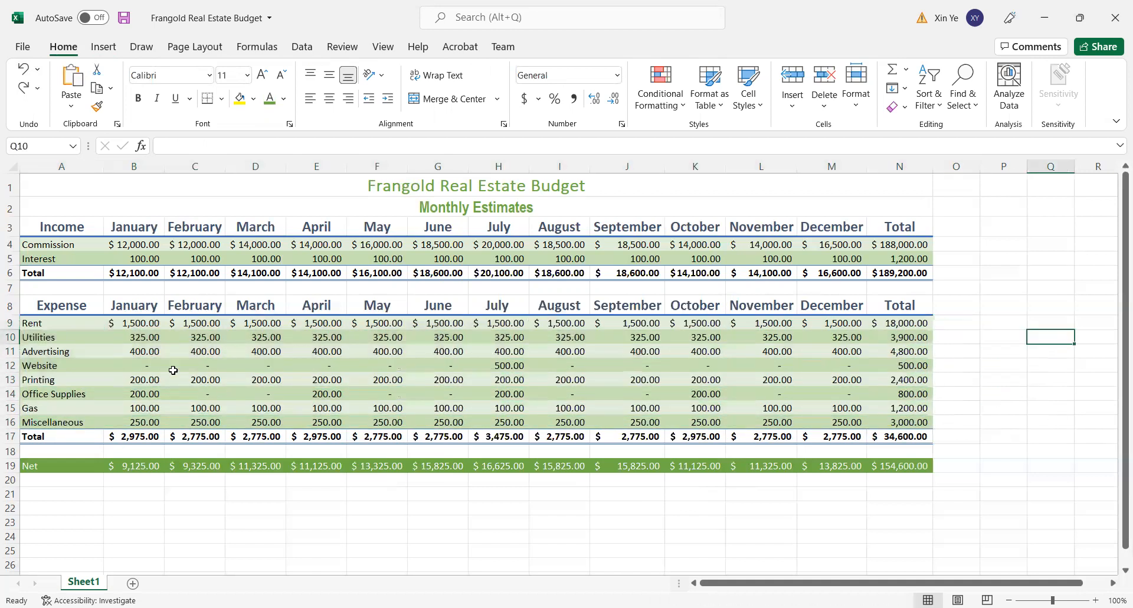
- Select the non-adjacent ranges A9:A16 and N9:N16 and create a 2-D pie chart from them
drag(34, 323, 37, 418)
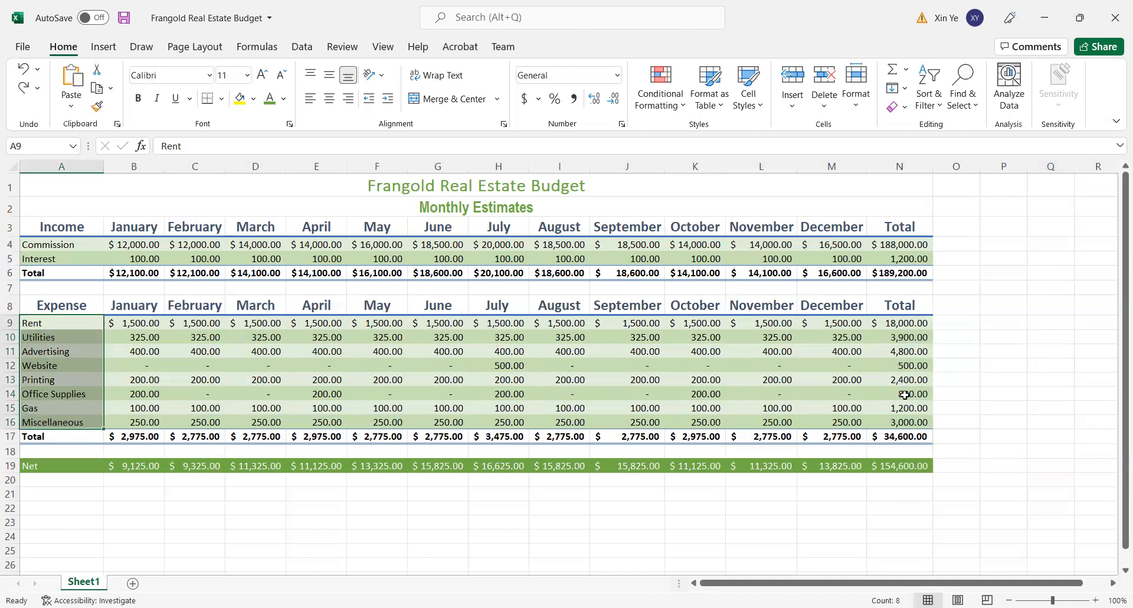
ctrl+drag(902, 325, 891, 419)
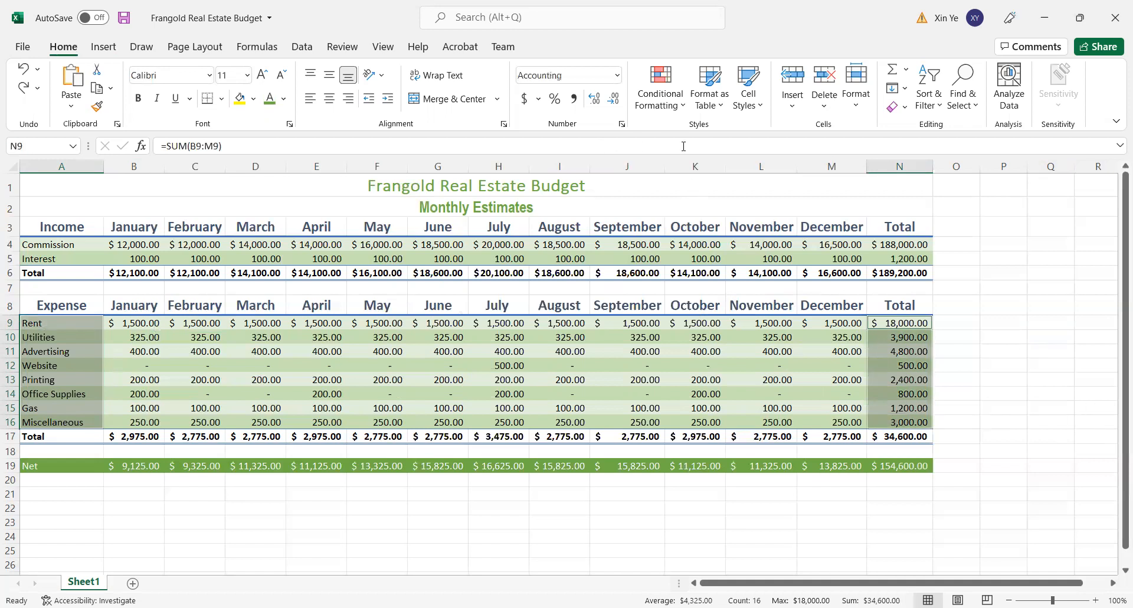
click(103, 48)
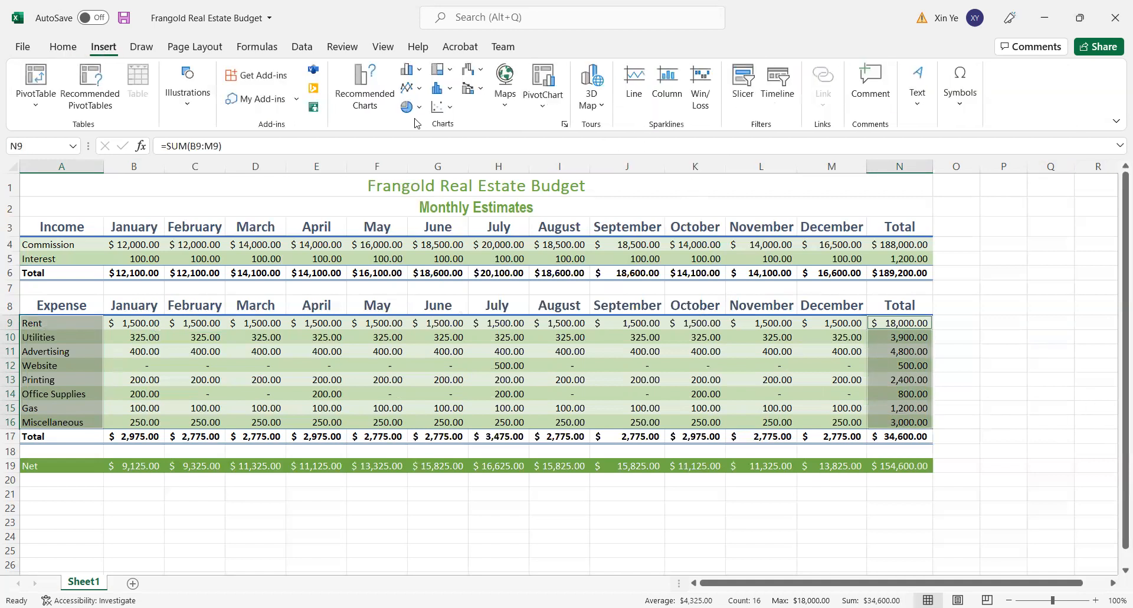
click(416, 109)
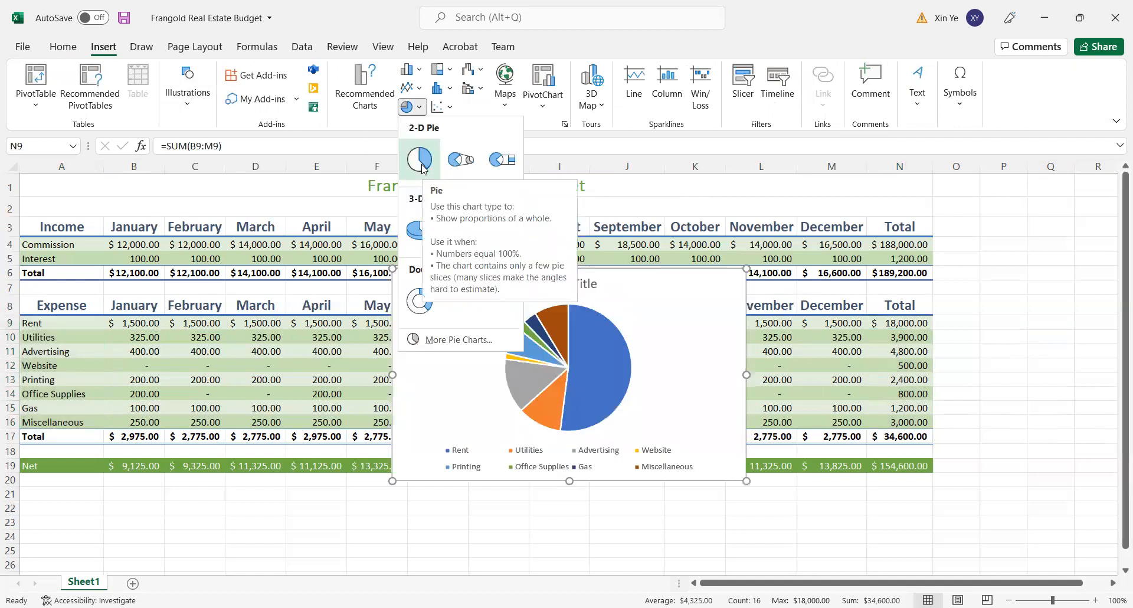
click(421, 162)
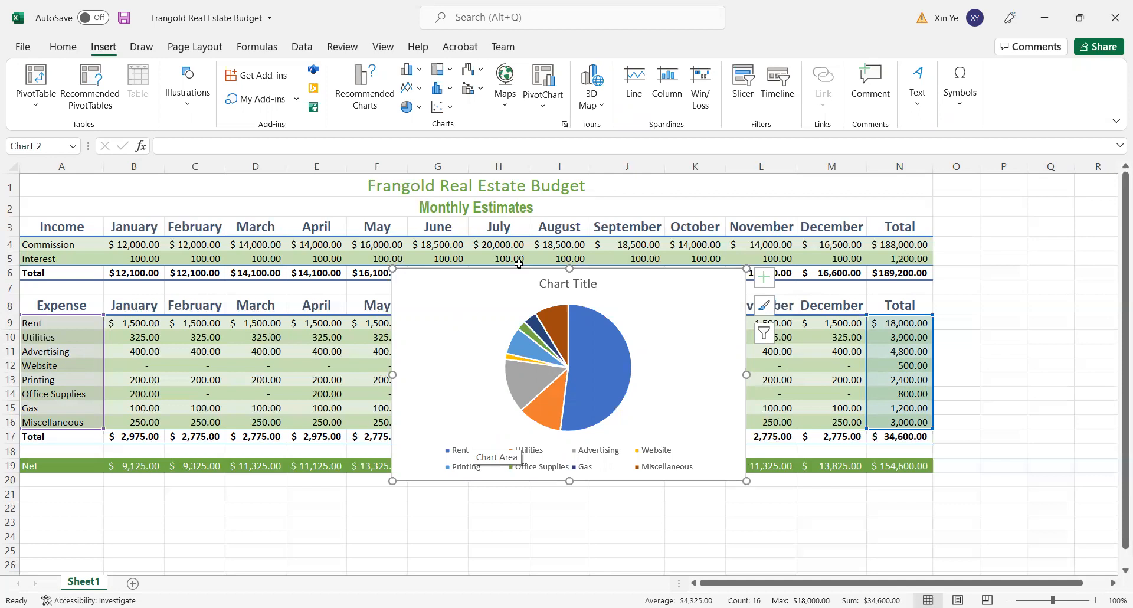
- Replace the pie chart's placeholder title with "Monthly Expenses"
click(548, 284)
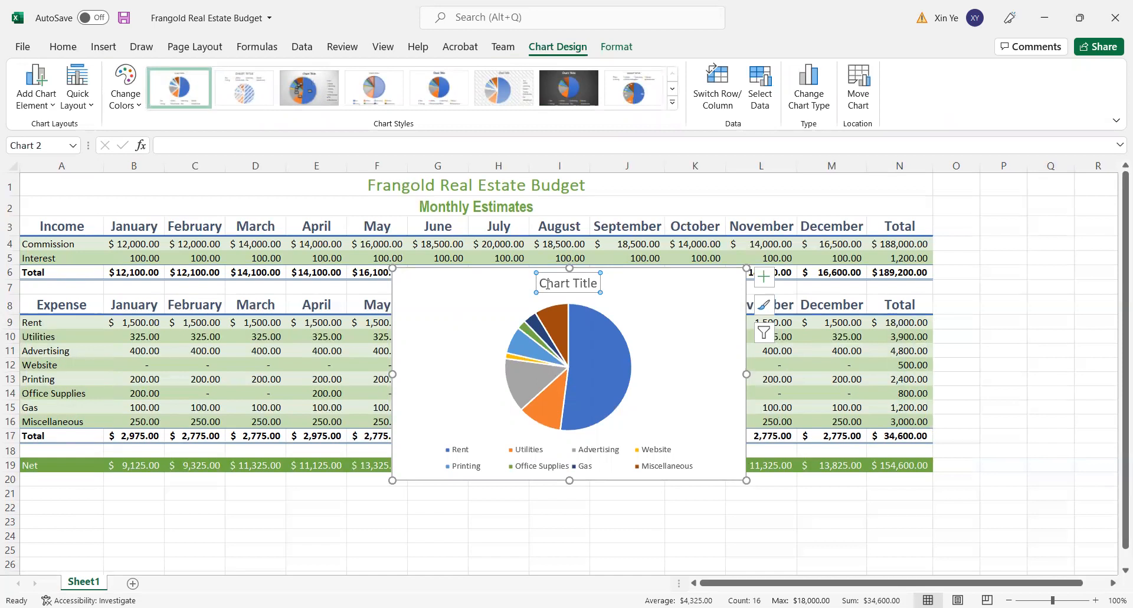
text(M)
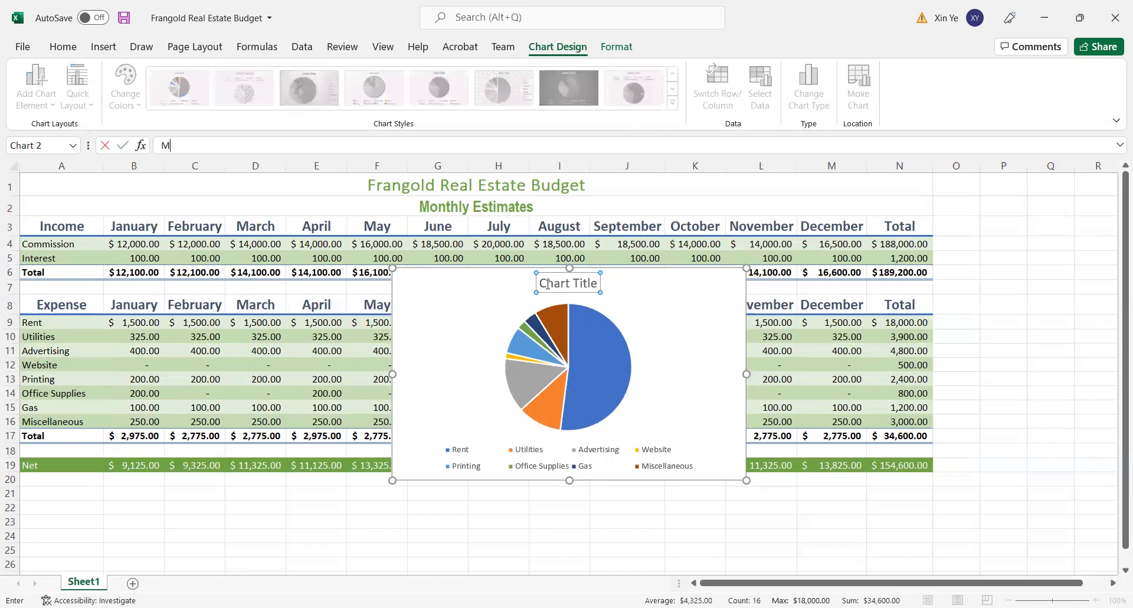
double_click(547, 284)
text(on)
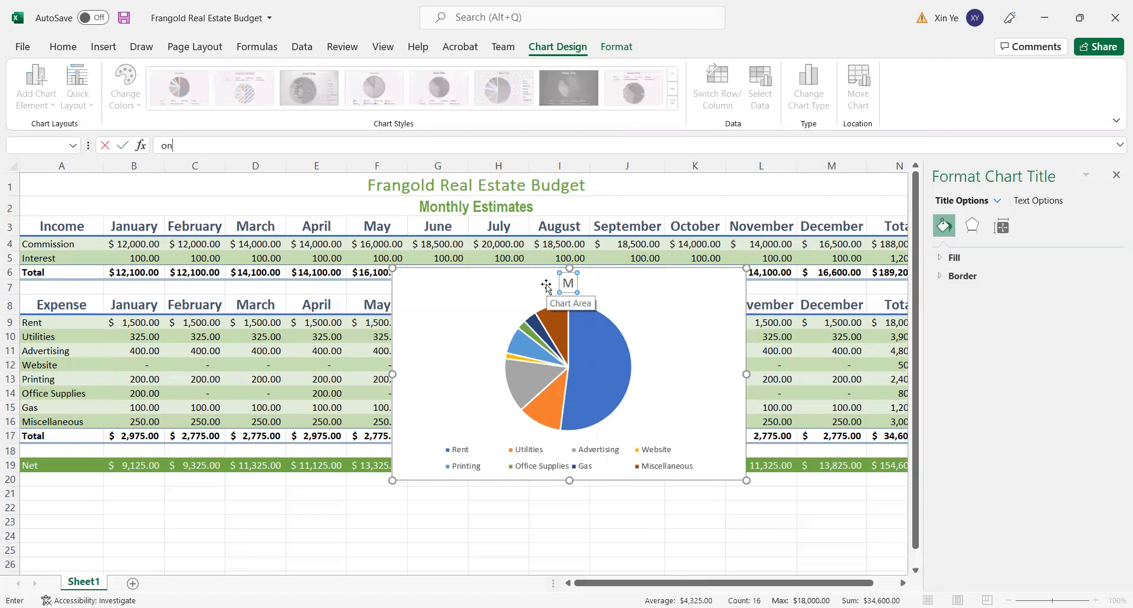
key(BackSpace)
key(BackSpace)
click(573, 284)
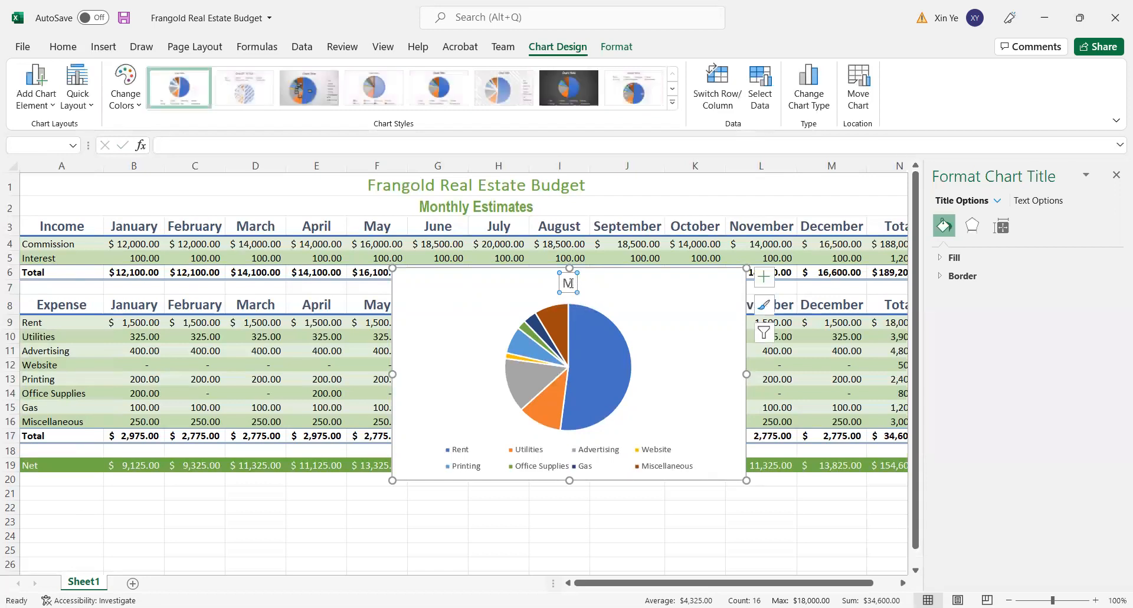
text(o)
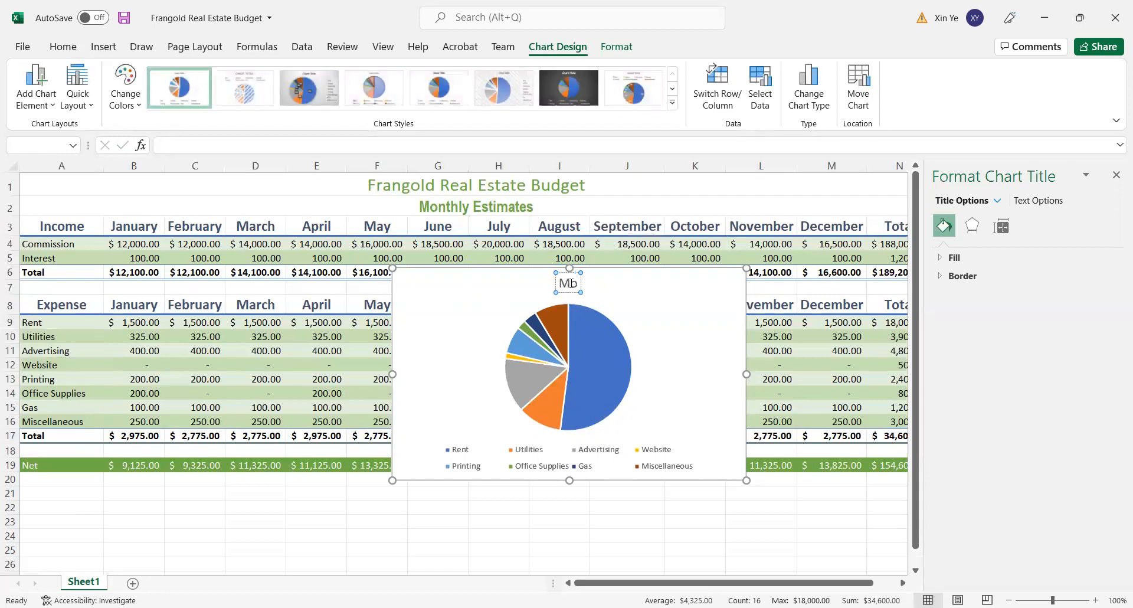
text(nl)
key(BackSpace)
text(thly)
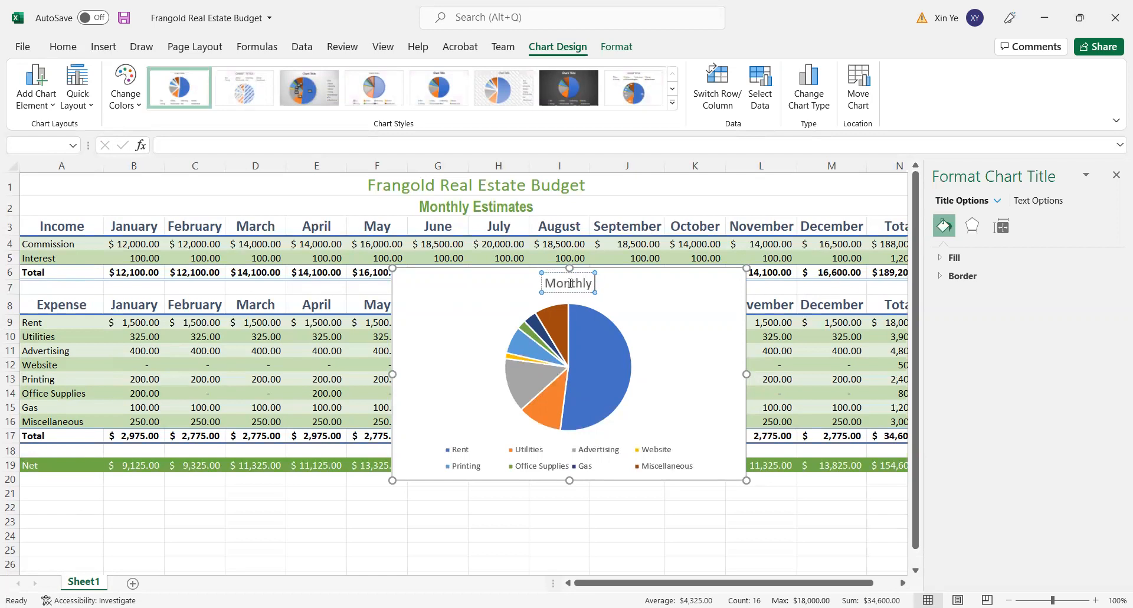
text( Expenses)
key(Return)
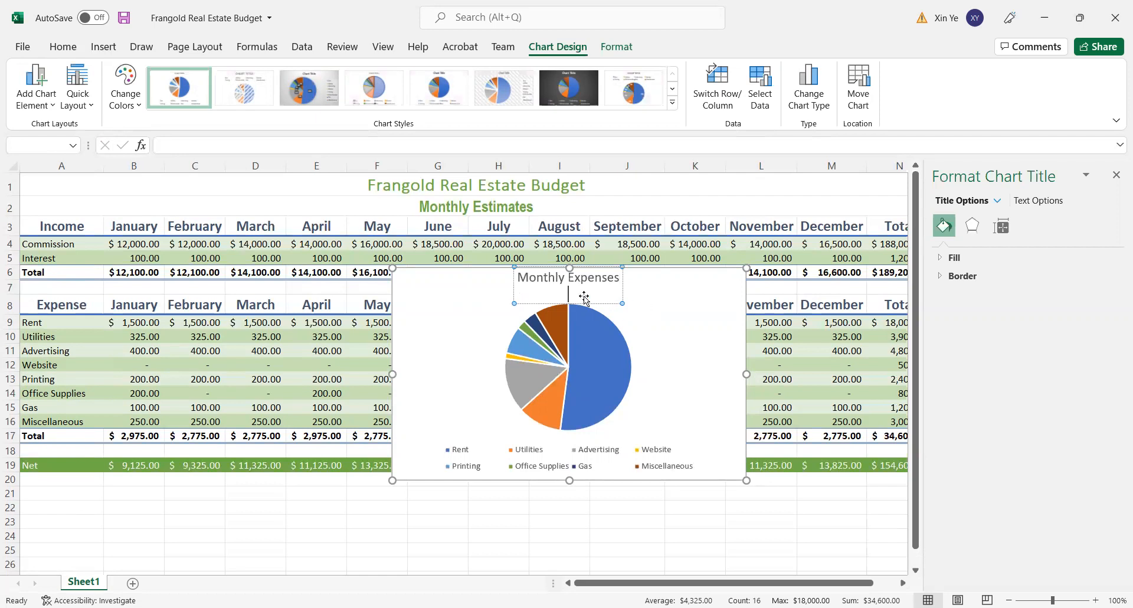
- Move the chart title slightly closer to the pie and remove the empty second line from its text
drag(574, 284, 567, 298)
click(520, 316)
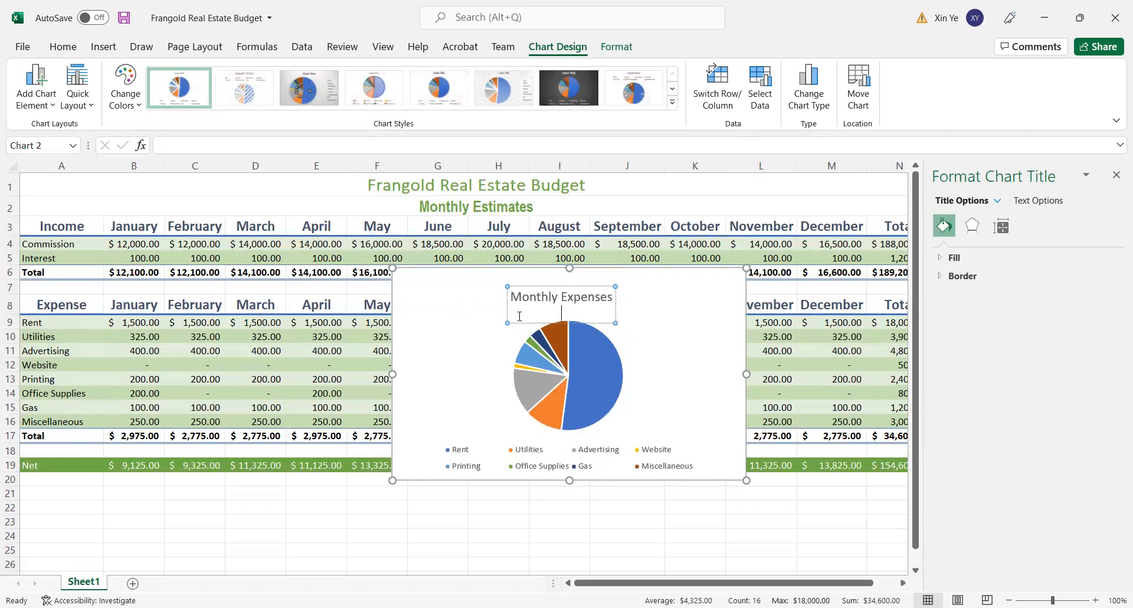
key(BackSpace)
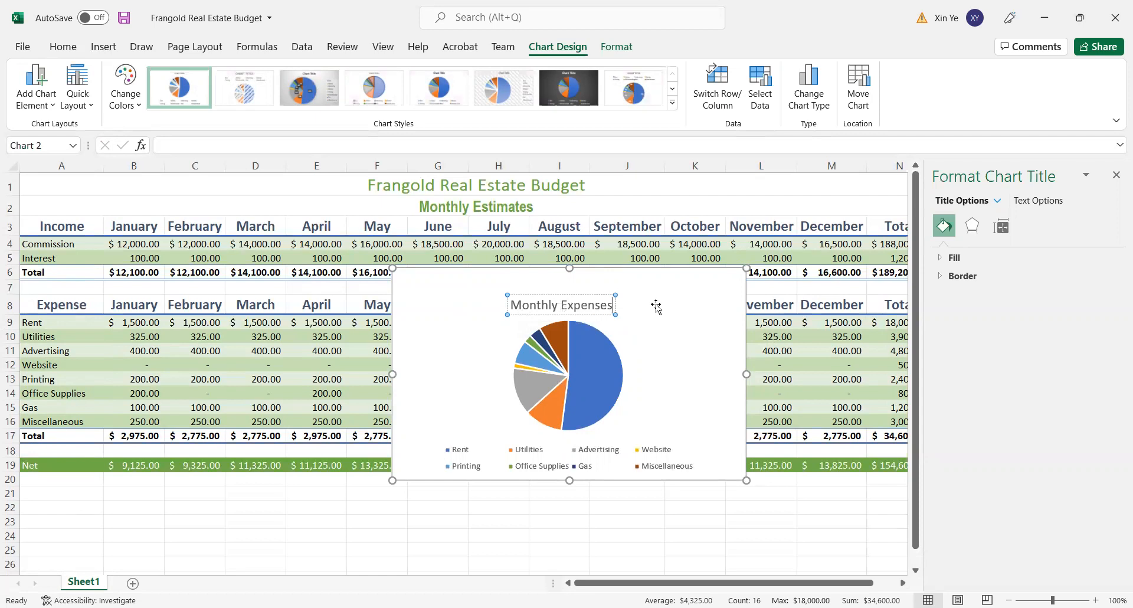
key(Escape)
click(577, 292)
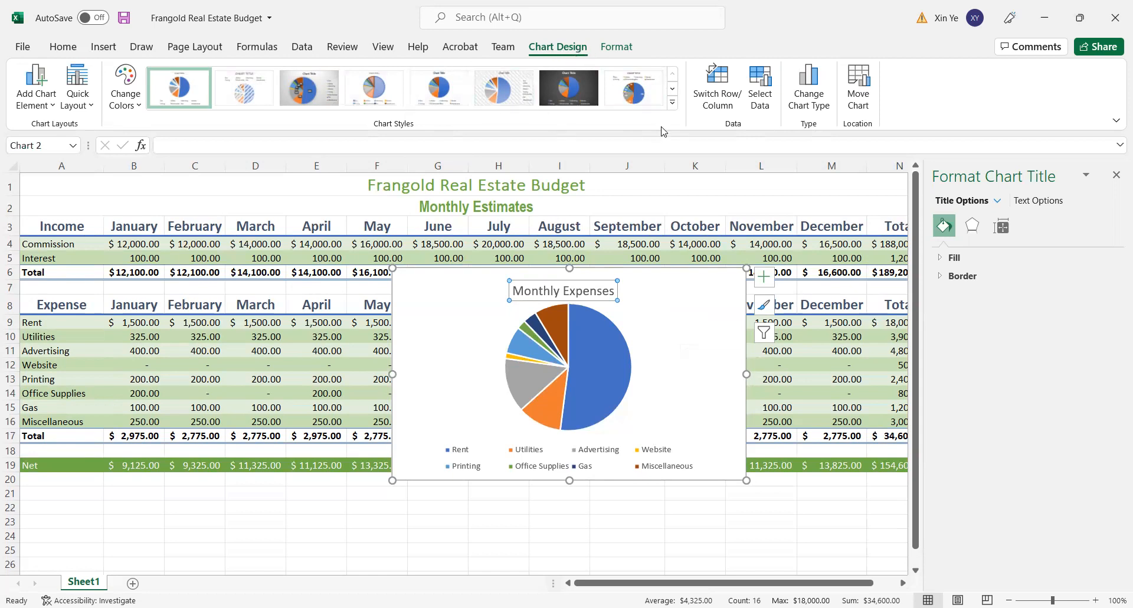
- Apply the sixth chart style with the hatched background, and move the chart to a new sheet named "Monthly Expense Chart"
click(673, 103)
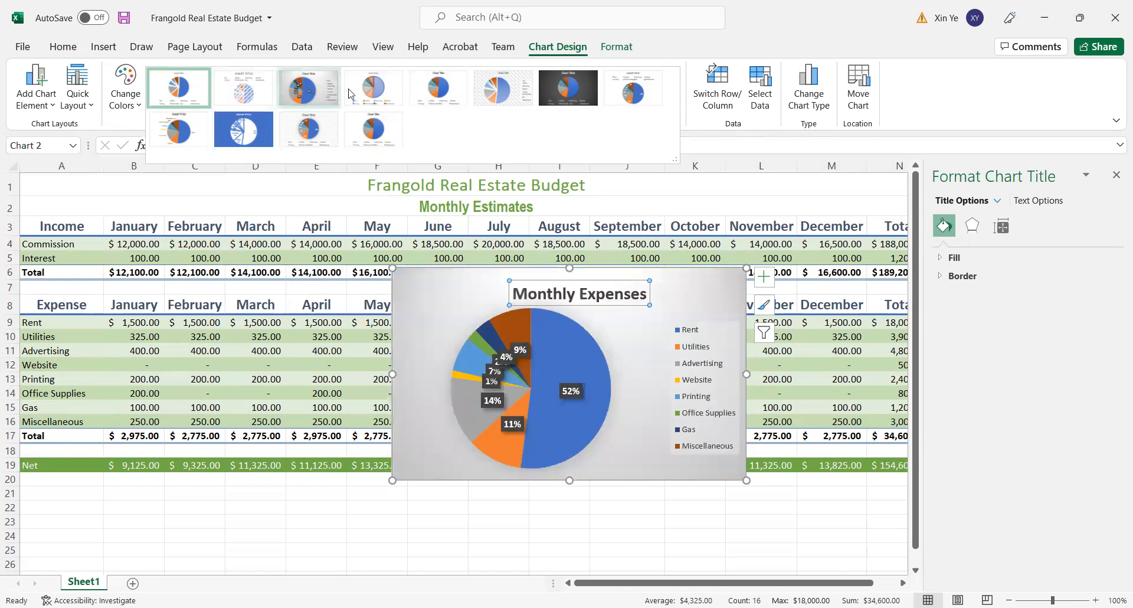
click(484, 94)
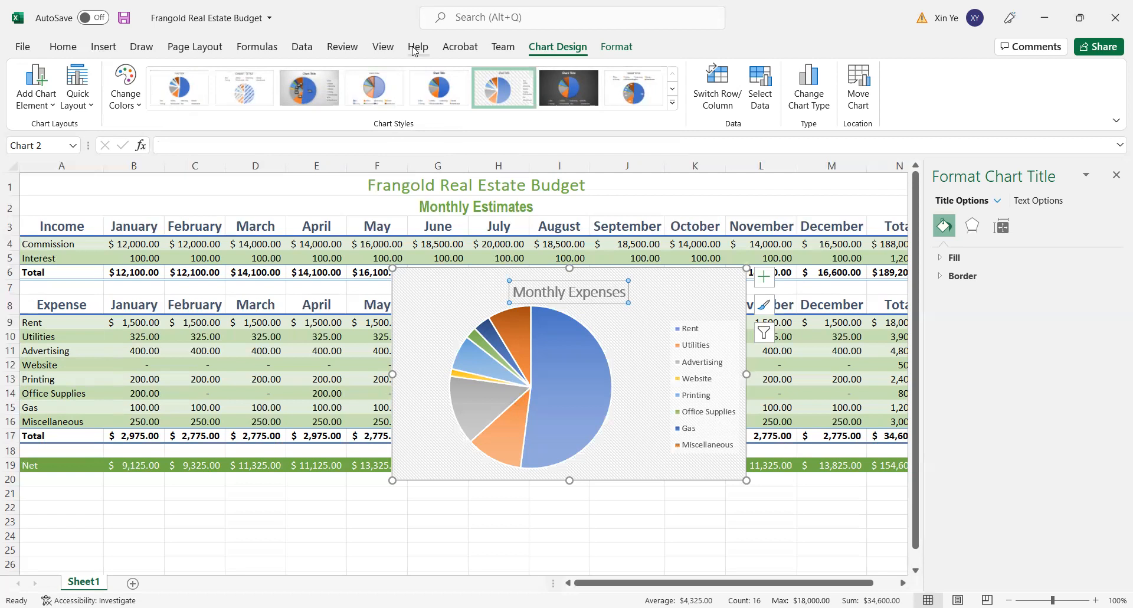
click(864, 88)
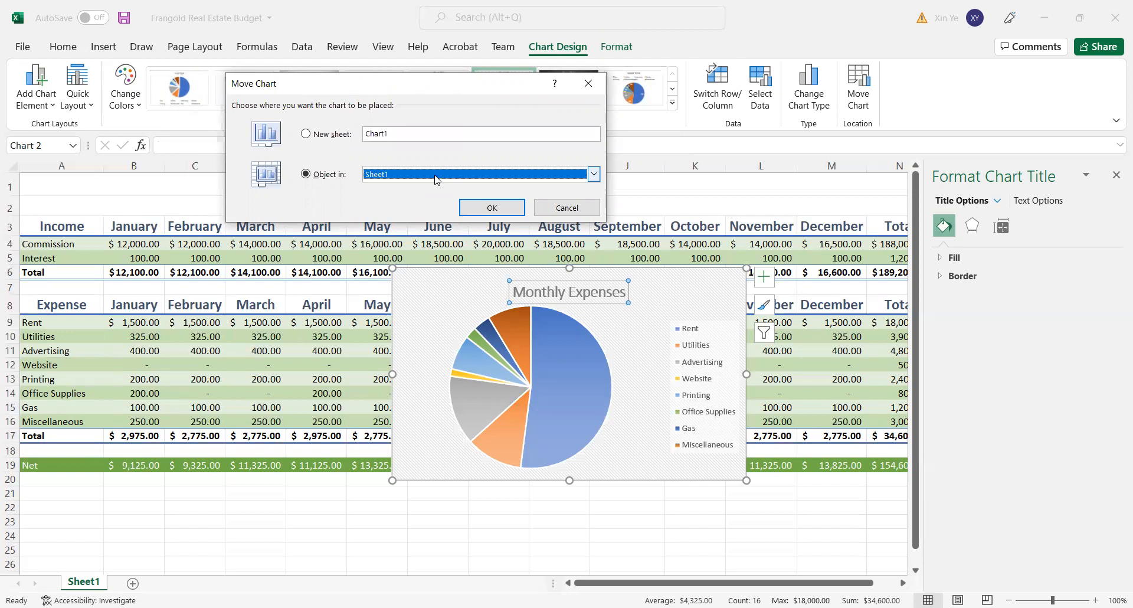
click(322, 137)
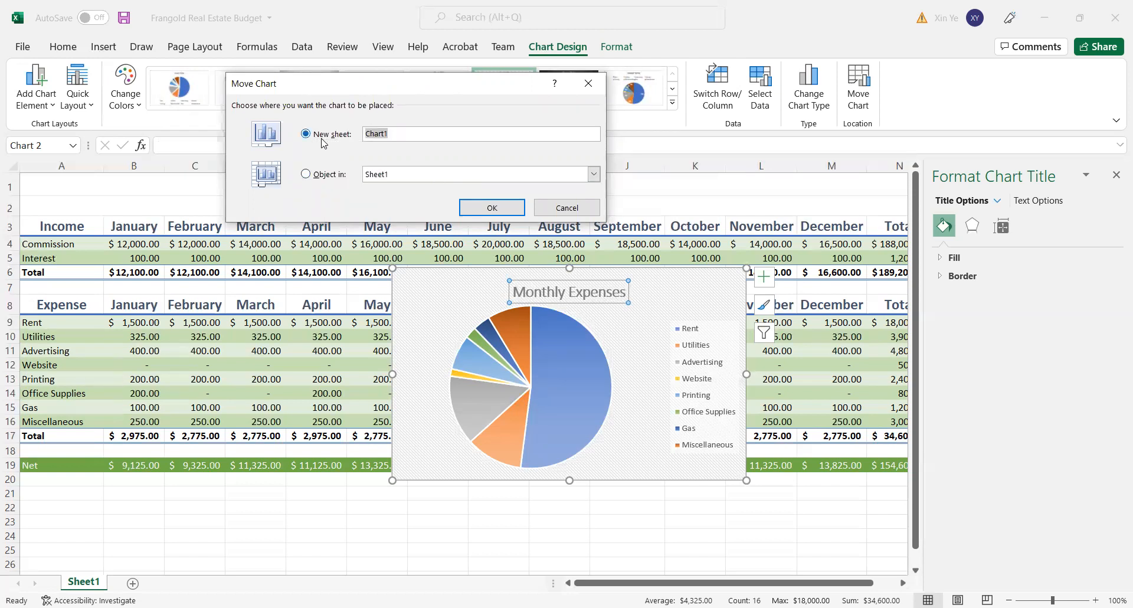
text(Monthly Expense Chart)
click(479, 208)
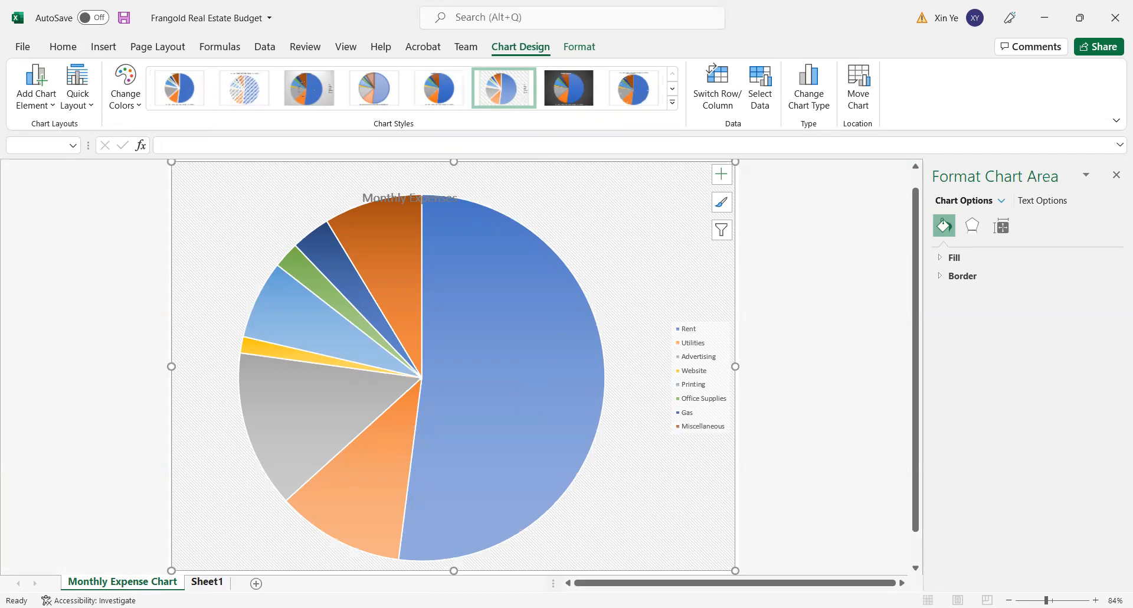
- Rename the Sheet1 worksheet as "Monthly Finances"
click(214, 584)
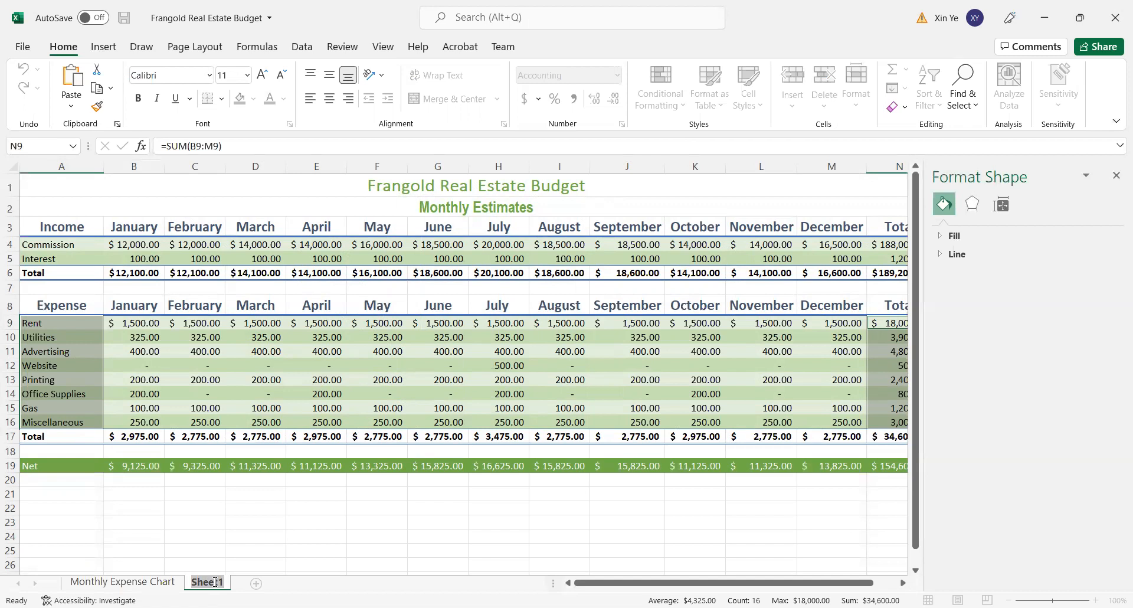
text(Monthly Fi)
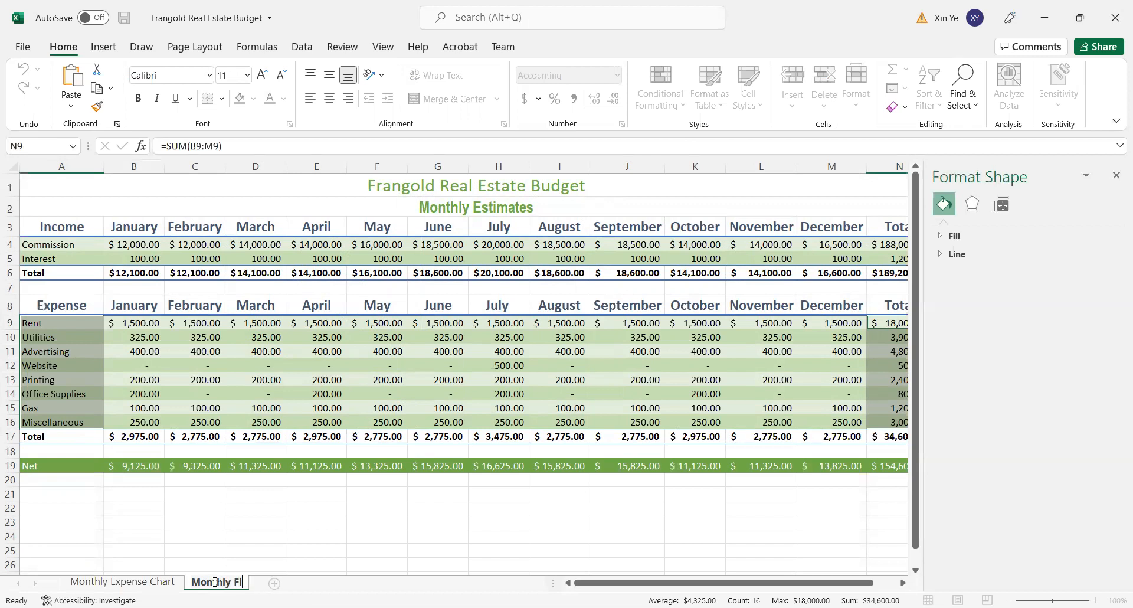
text(nances)
key(Return)
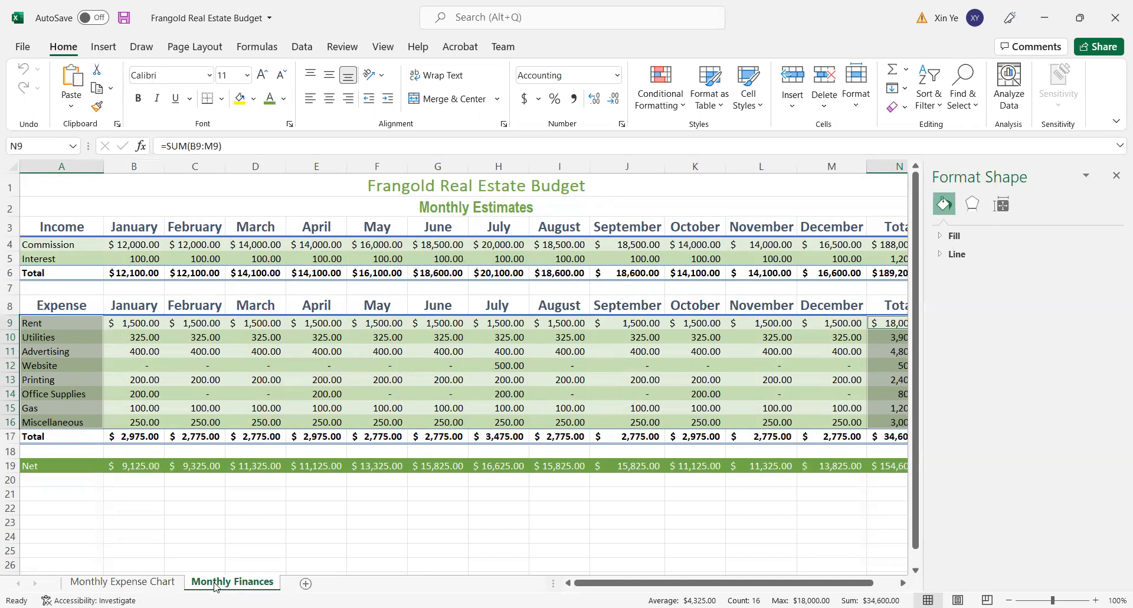
- Color the Monthly Finances sheet tab Green, Accent 6
right_click(201, 586)
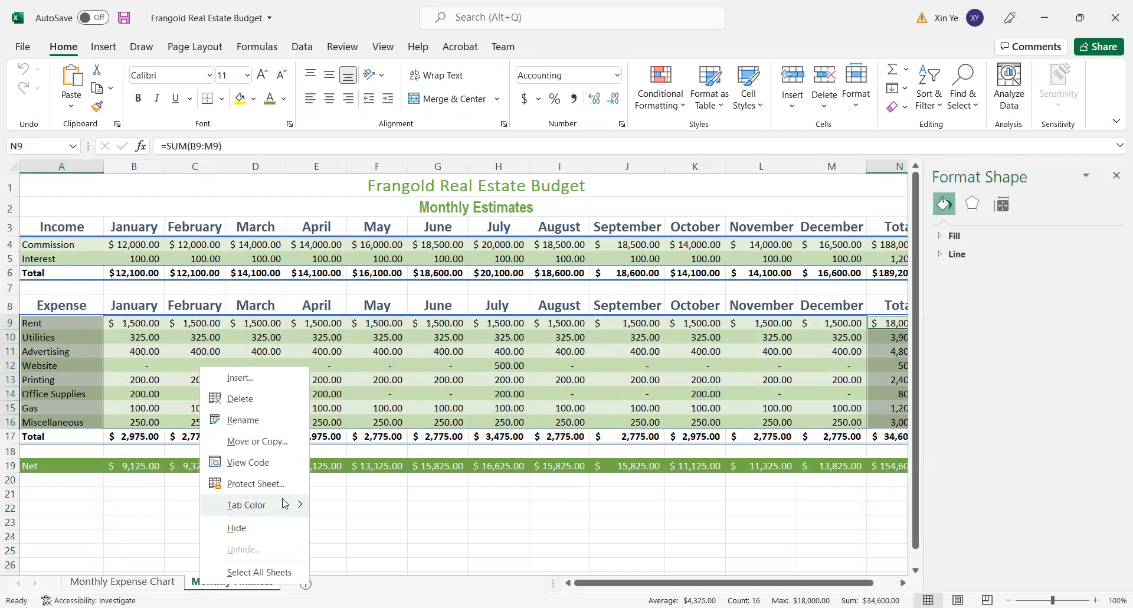
mouse_move(285, 504)
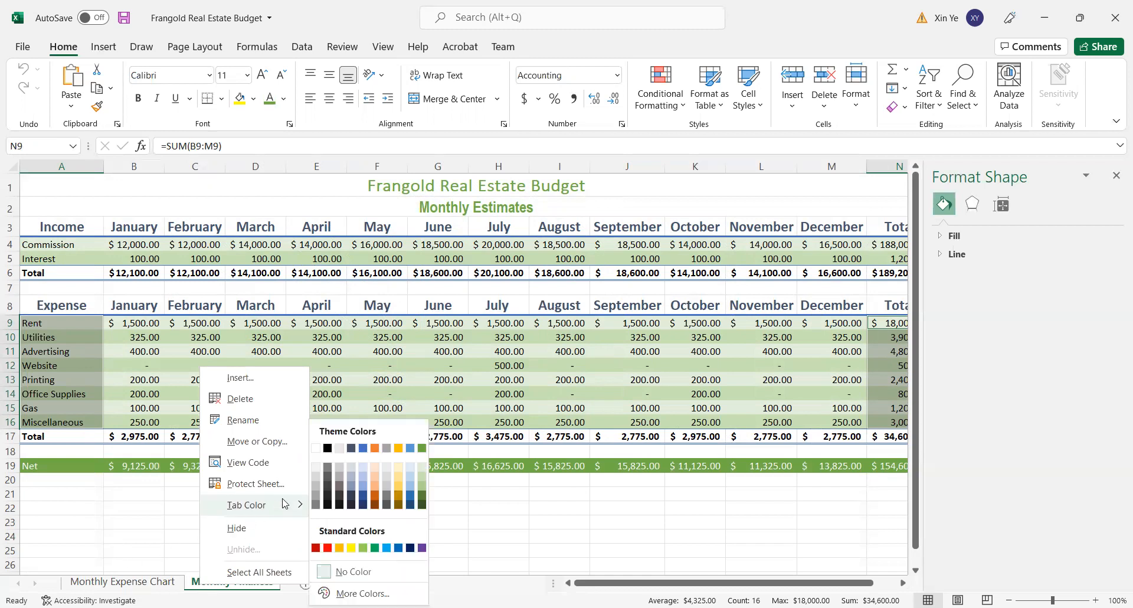
click(422, 448)
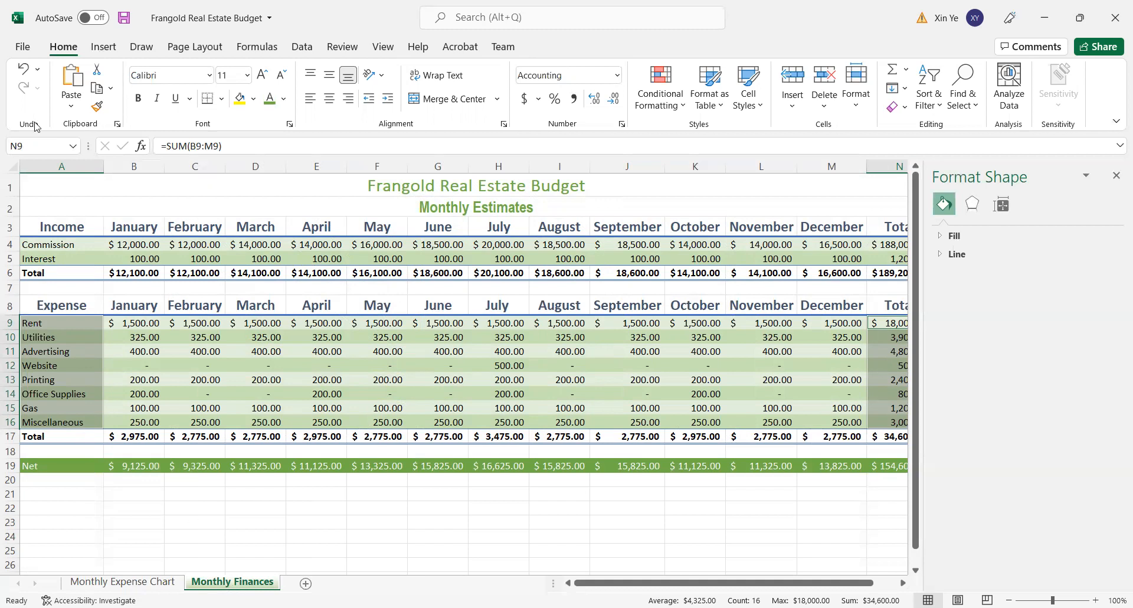
- Save the budget workbook and close the Format Shape pane
click(124, 18)
click(21, 49)
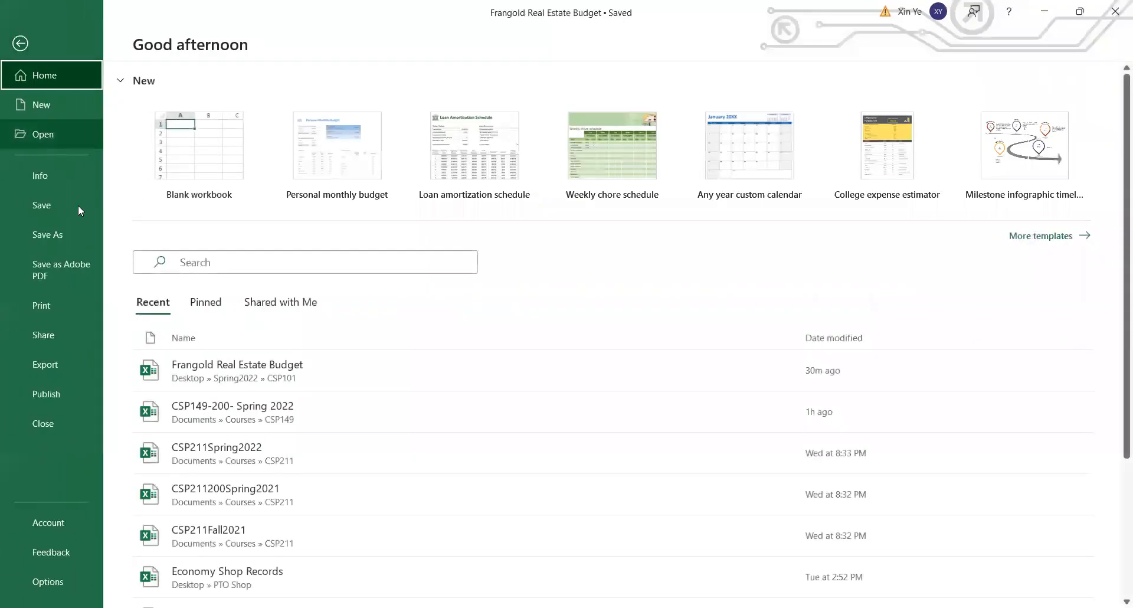
click(59, 317)
click(20, 43)
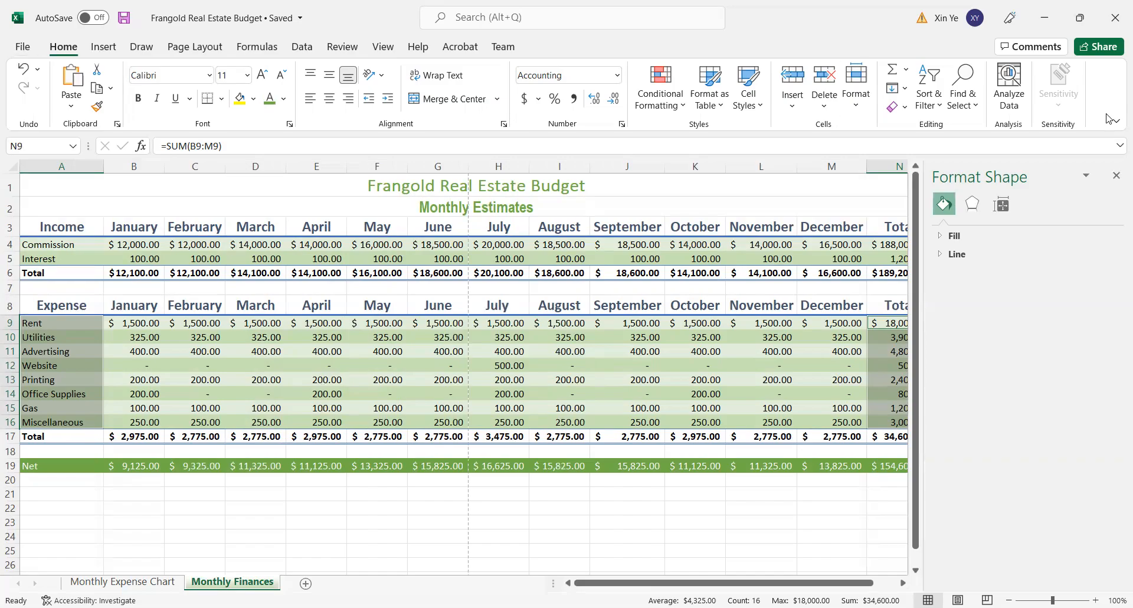
click(1116, 176)
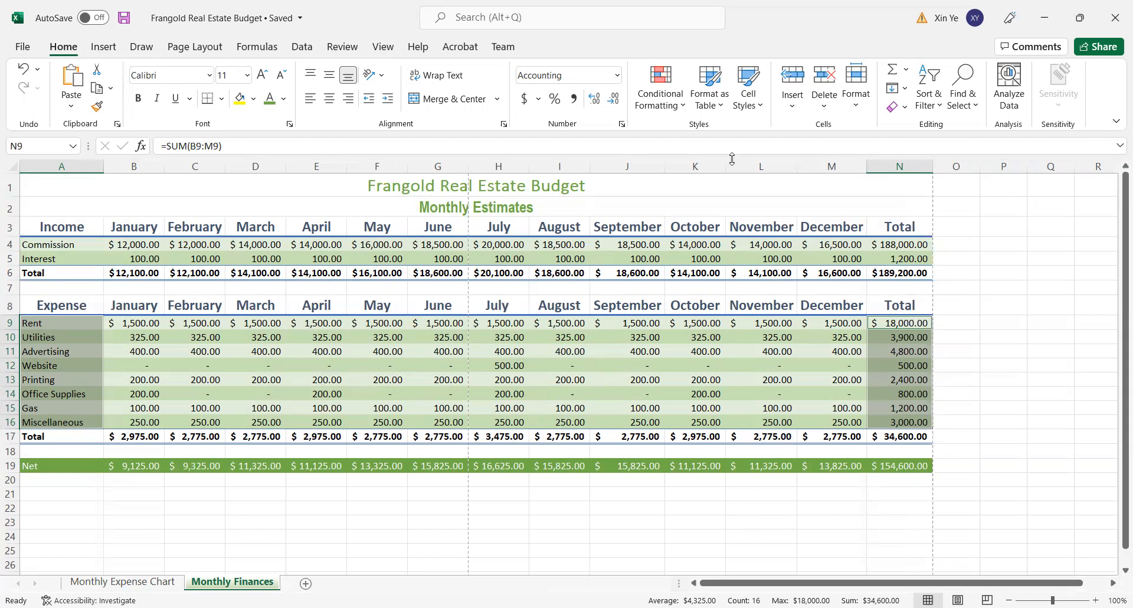
- Set the Monthly Finances sheet to print in Landscape Orientation and return to the worksheet
click(21, 47)
click(38, 307)
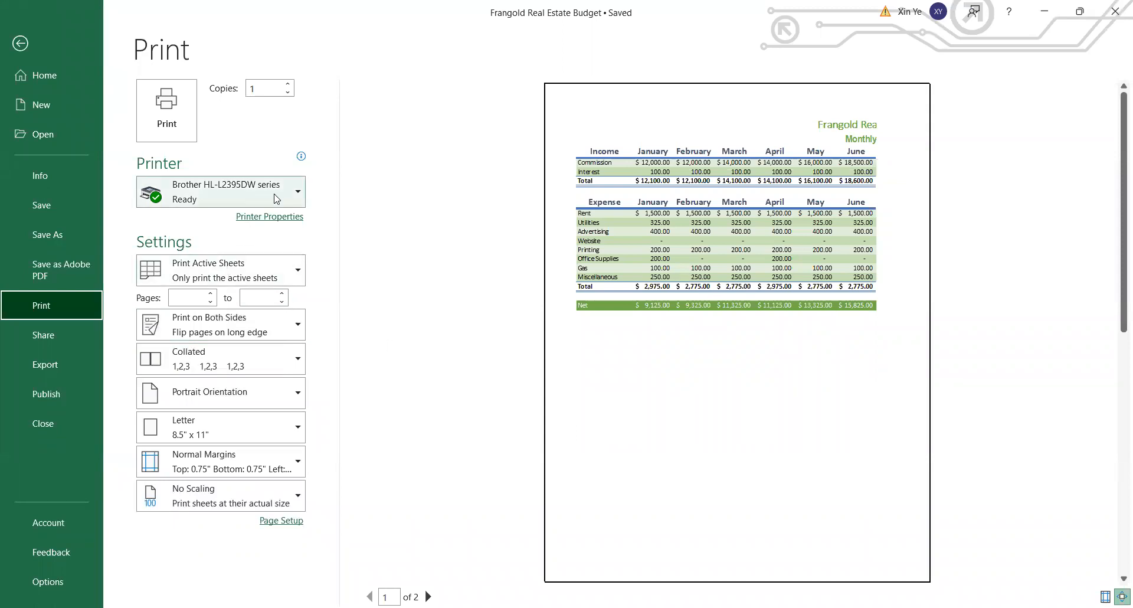
click(295, 334)
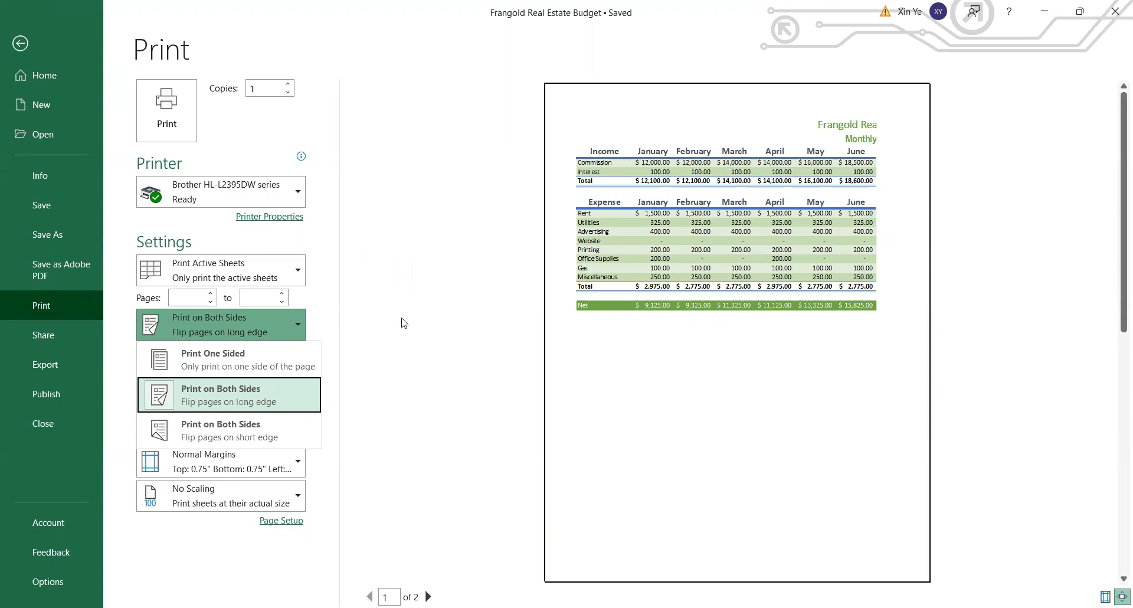
click(411, 450)
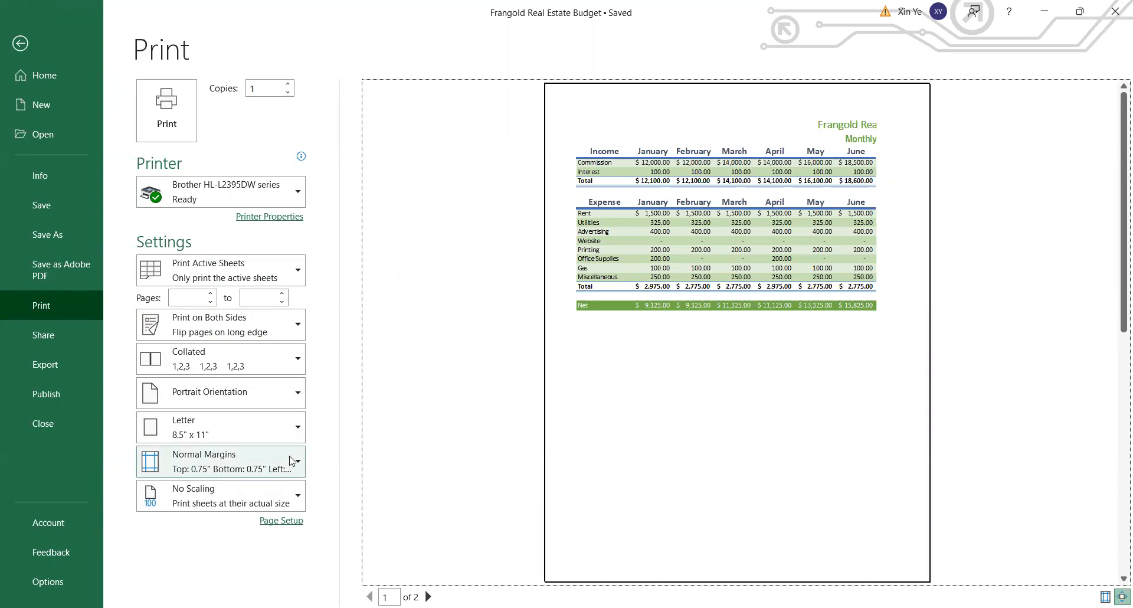
click(259, 392)
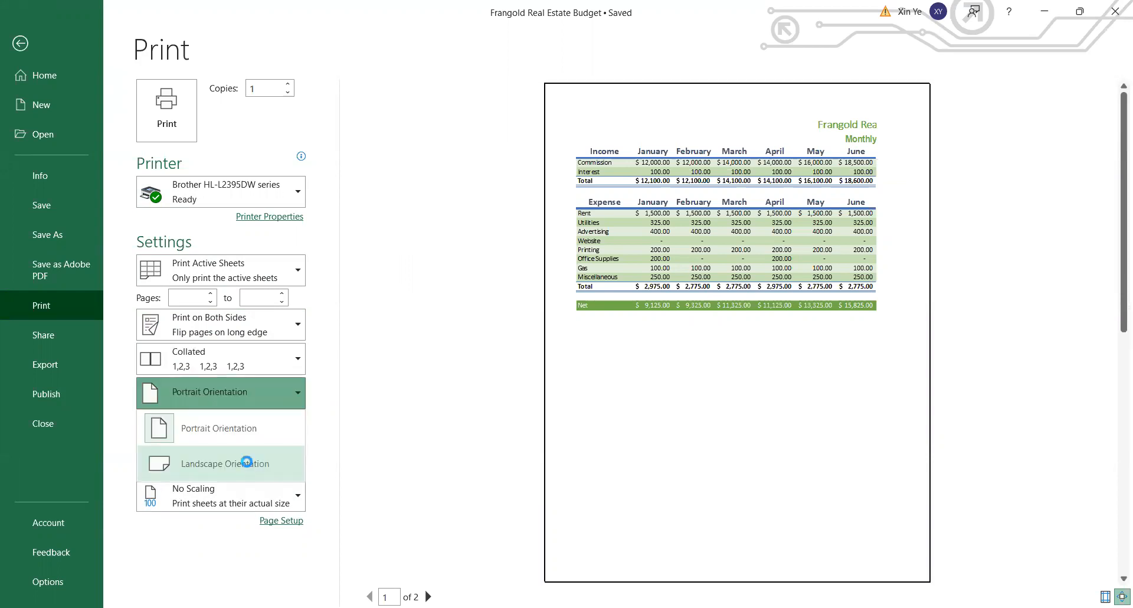
click(247, 462)
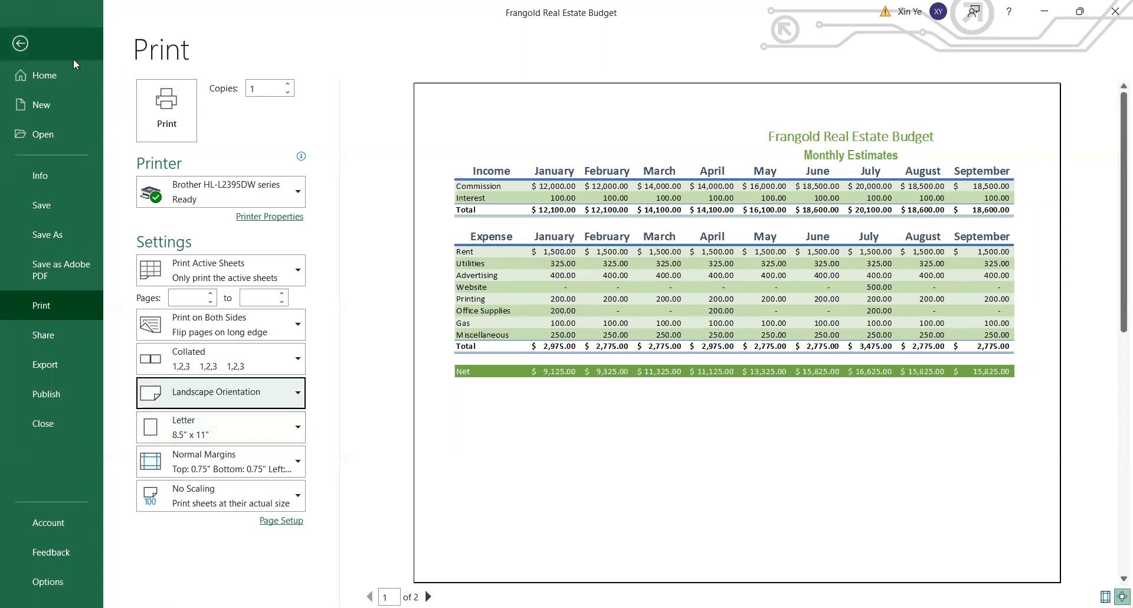
click(22, 43)
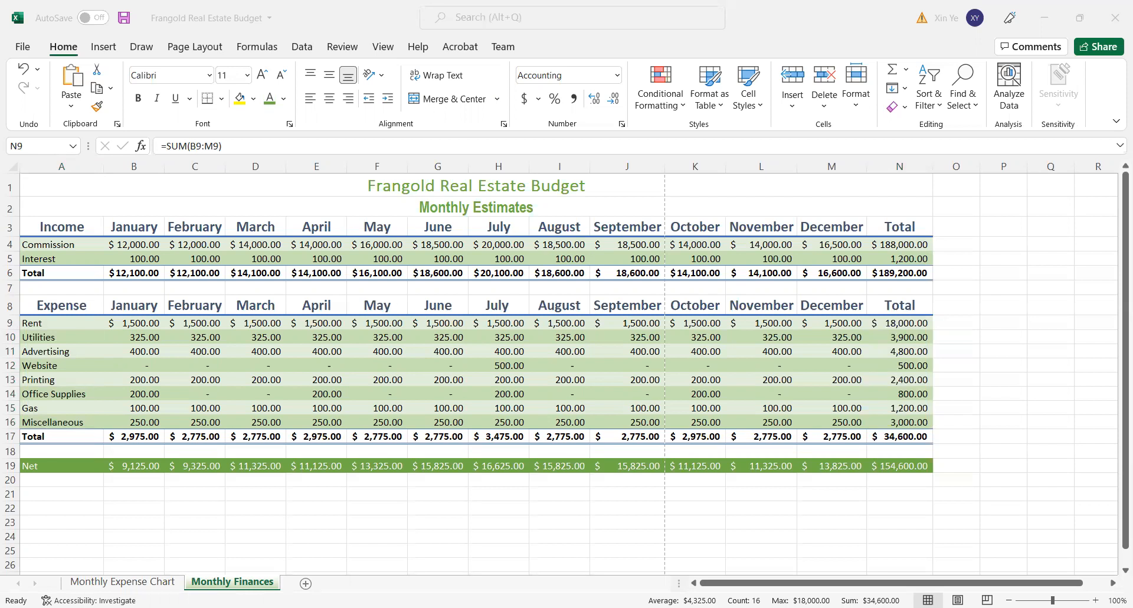
- Select the monthly net values in B19:M19 and remove Maximum from the status bar calculations
click(403, 542)
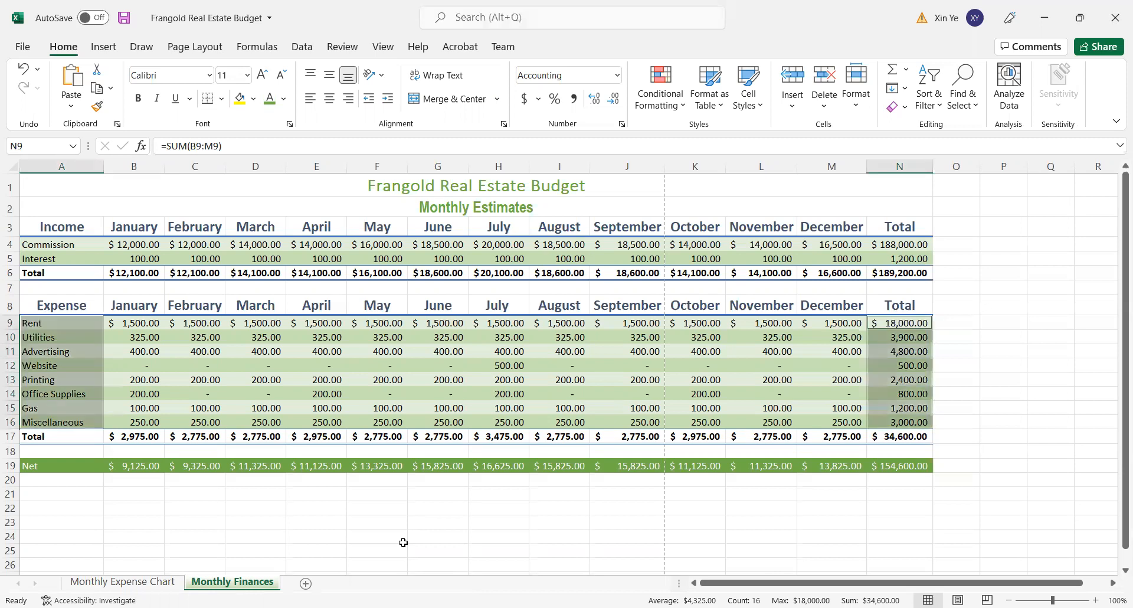
click(156, 509)
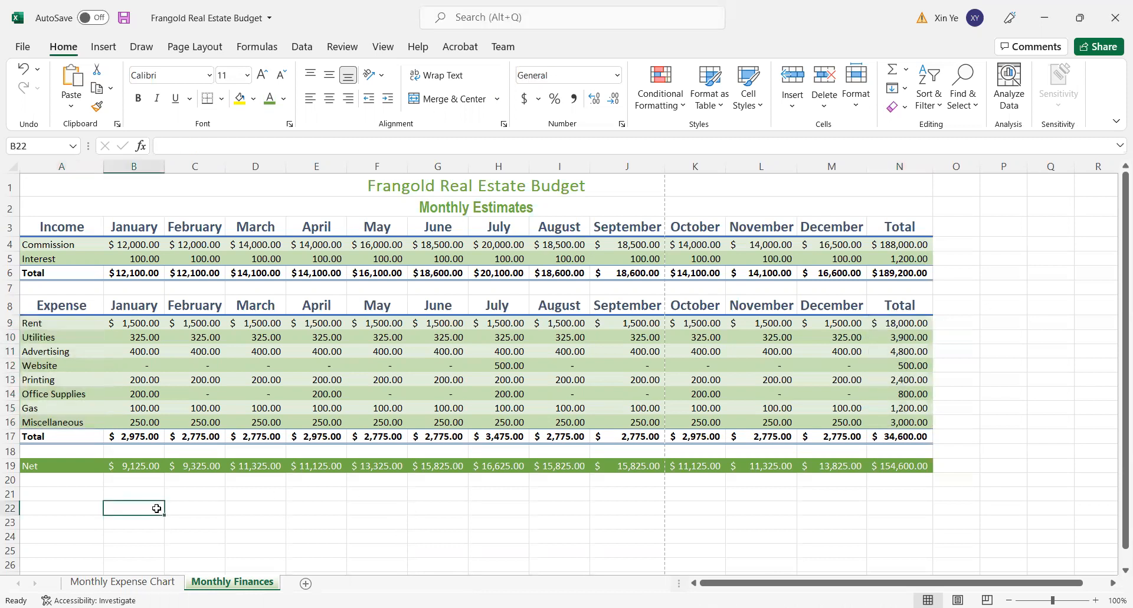
drag(124, 466, 866, 463)
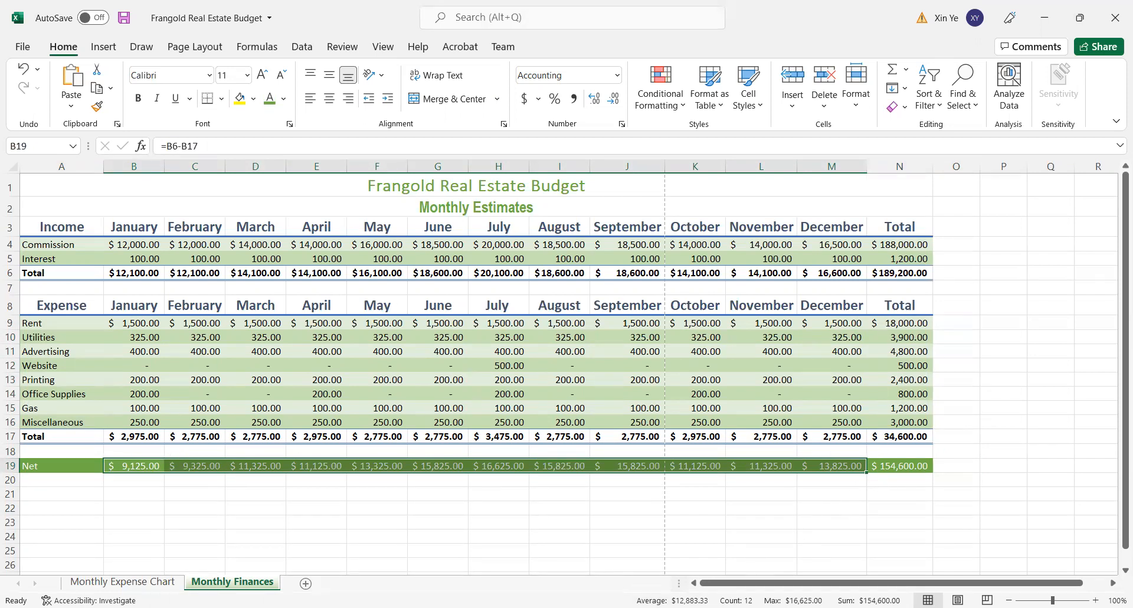
right_click(586, 601)
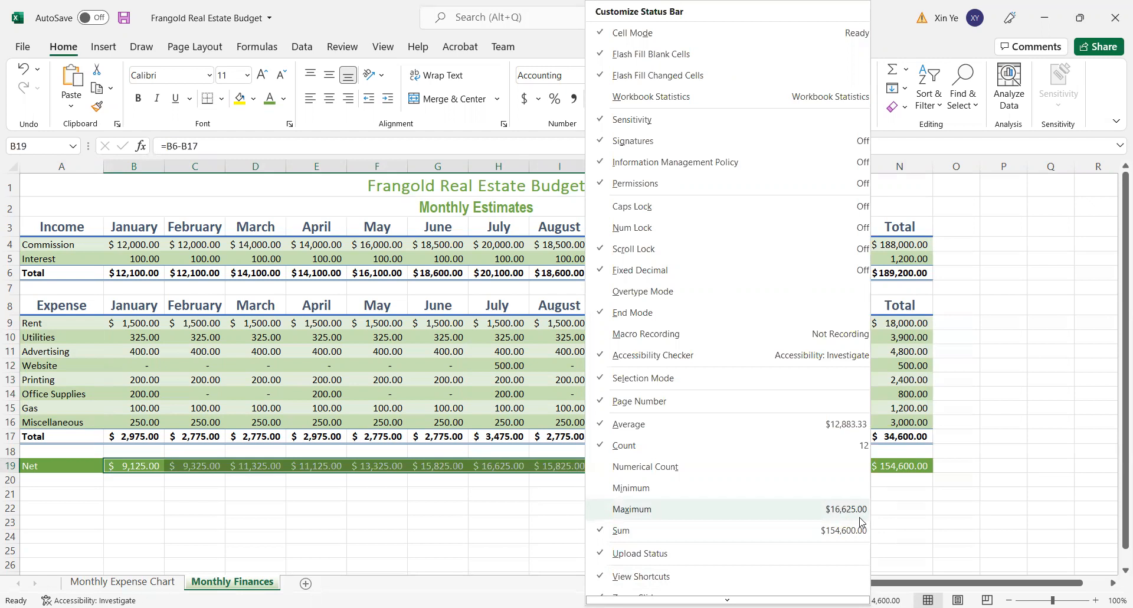
click(949, 505)
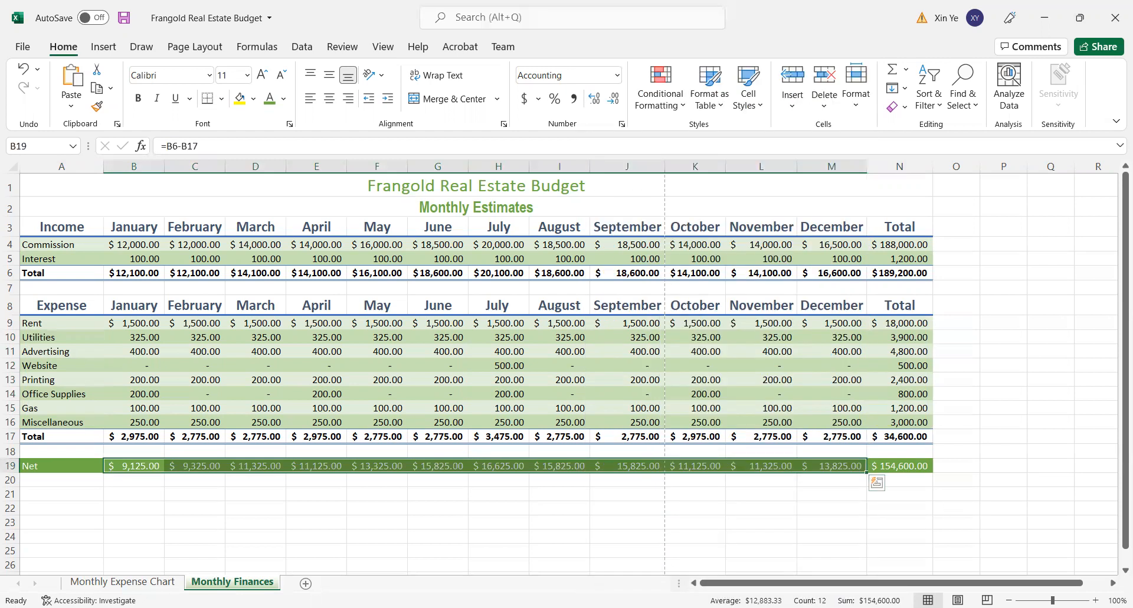
click(446, 496)
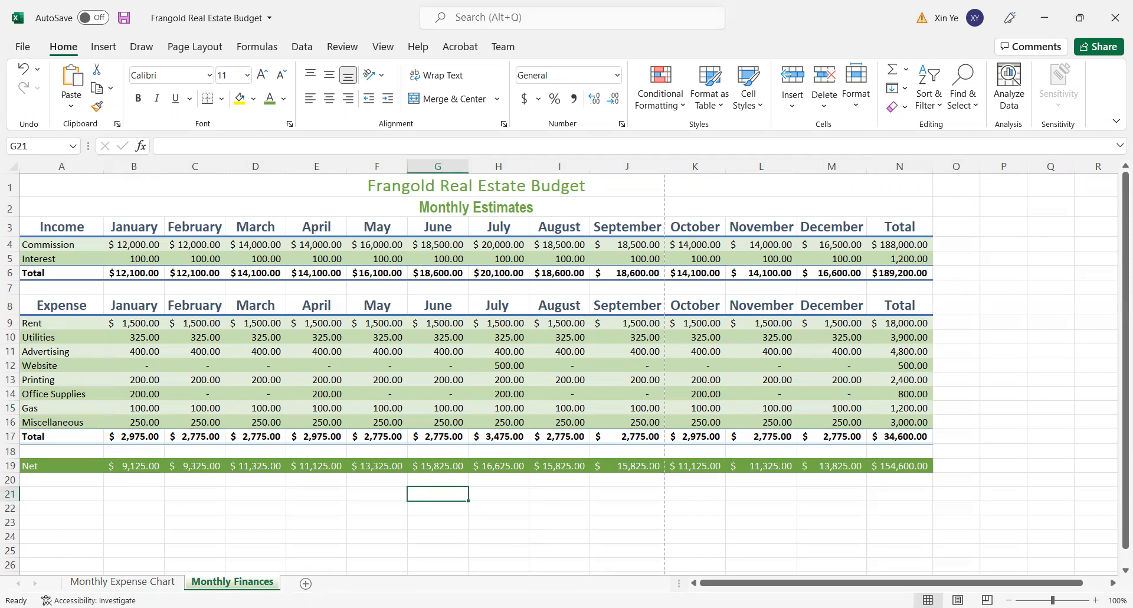
- Select the monthly net values in B19:M19 and display their Maximum in the status bar
drag(121, 466, 817, 466)
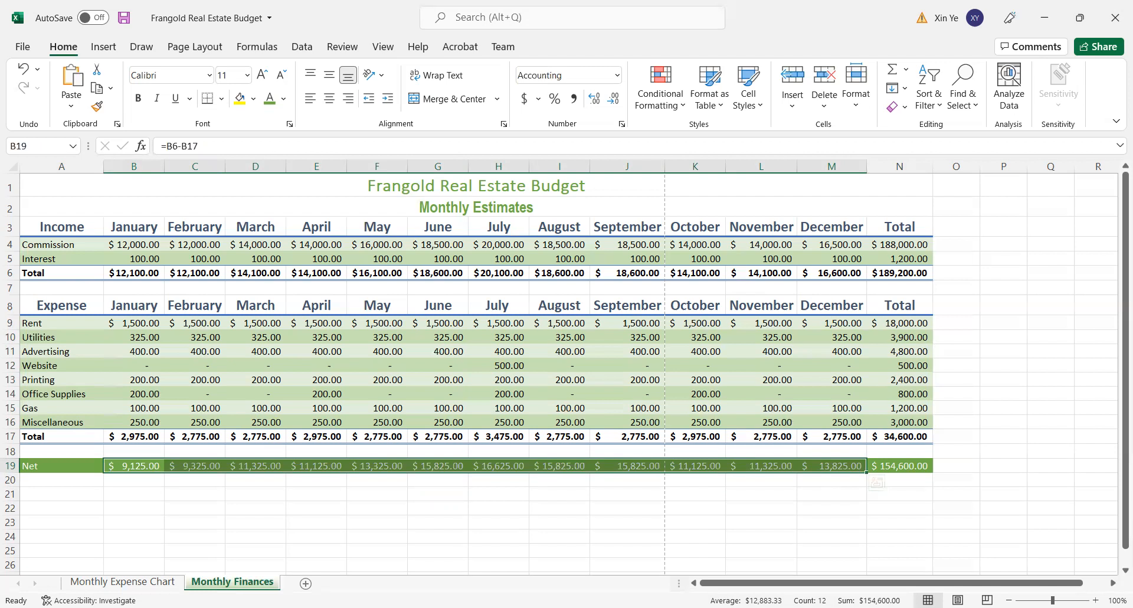
right_click(699, 600)
click(745, 509)
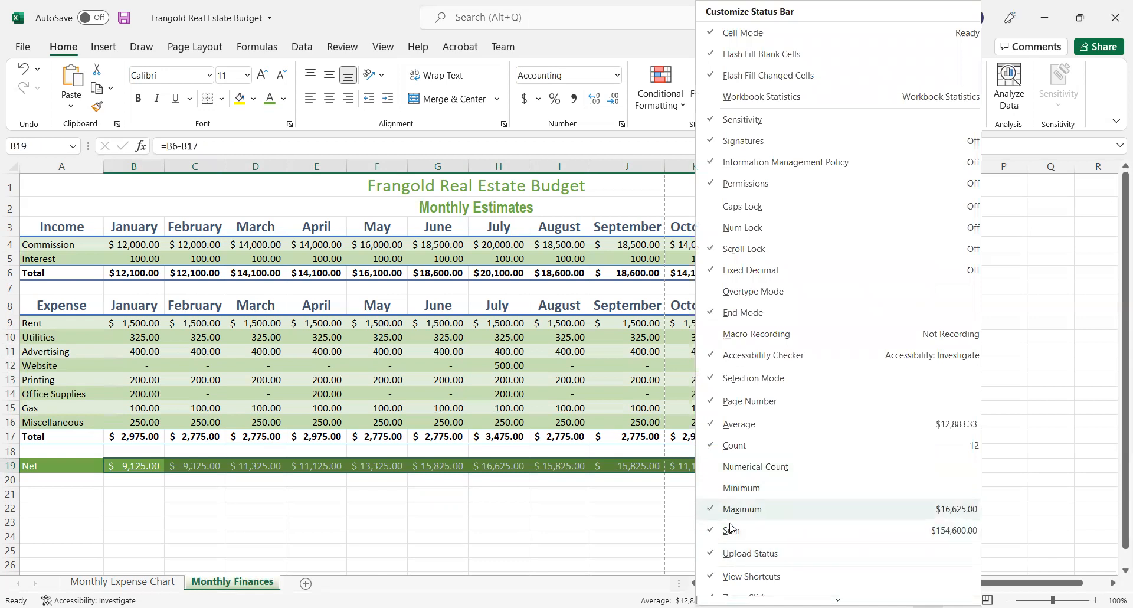
key(Escape)
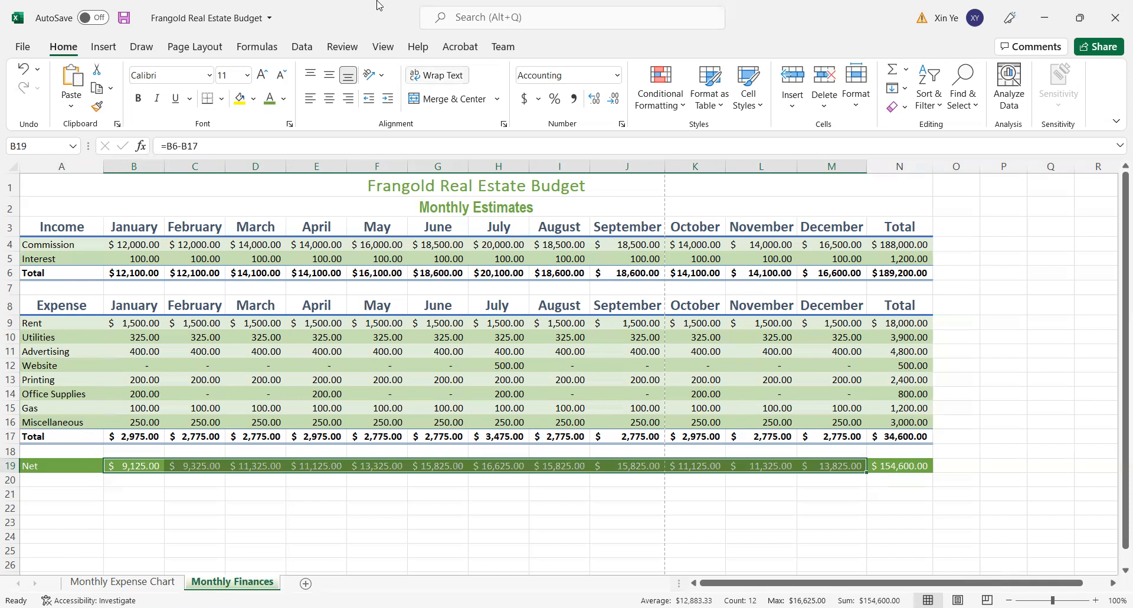
- Search the built-in Help for "functions"
click(417, 47)
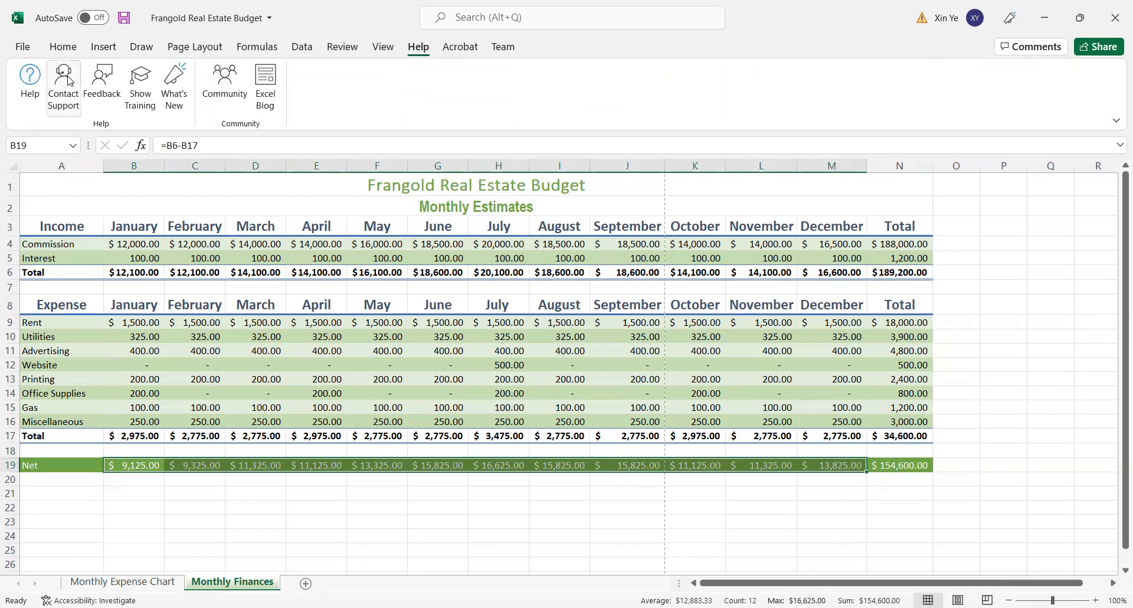
click(35, 82)
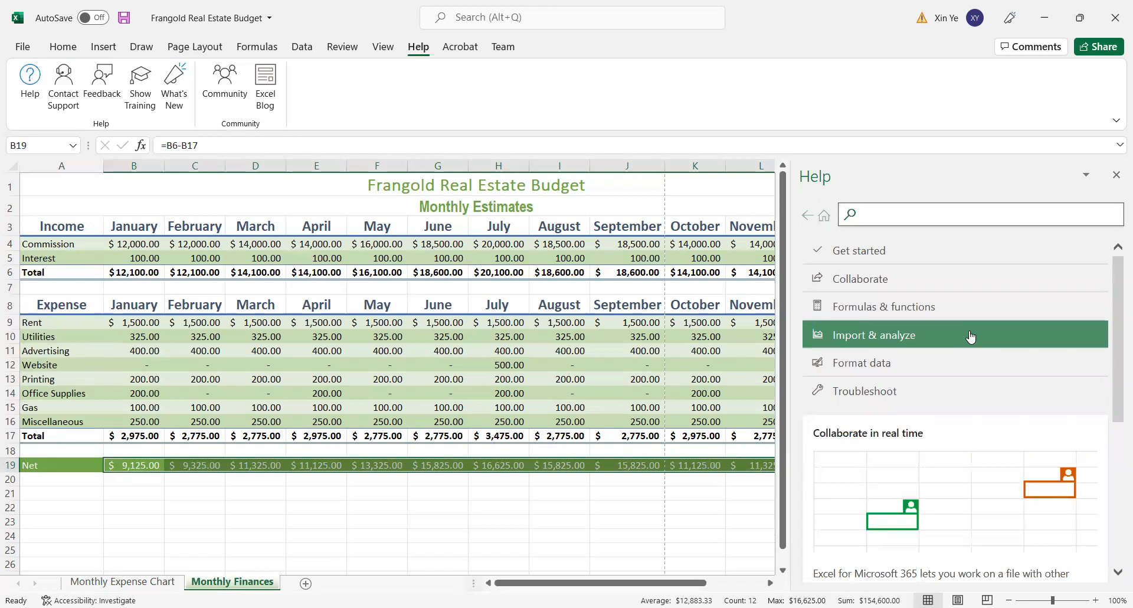
text(functions)
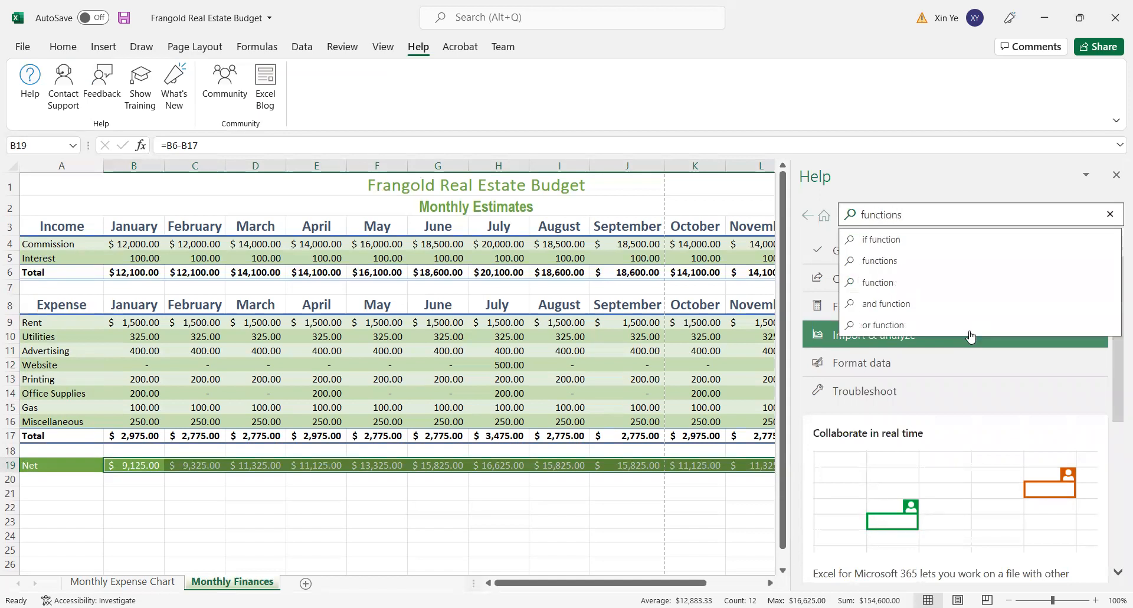
key(Return)
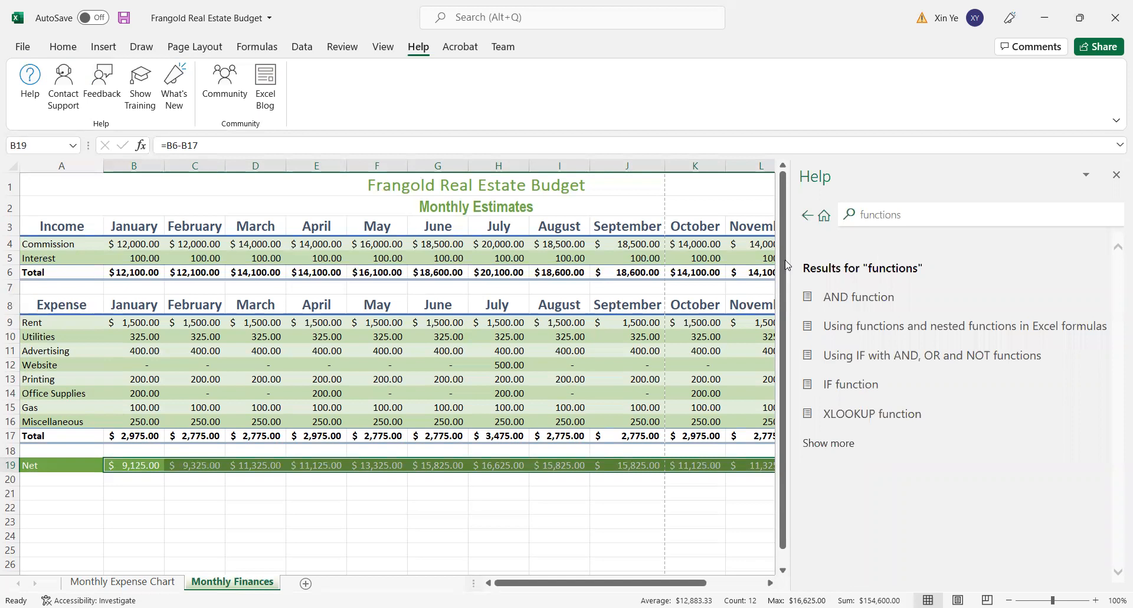
- Read the Help article "Using functions and nested functions in Excel formulas", including function syntax and arguments
click(885, 359)
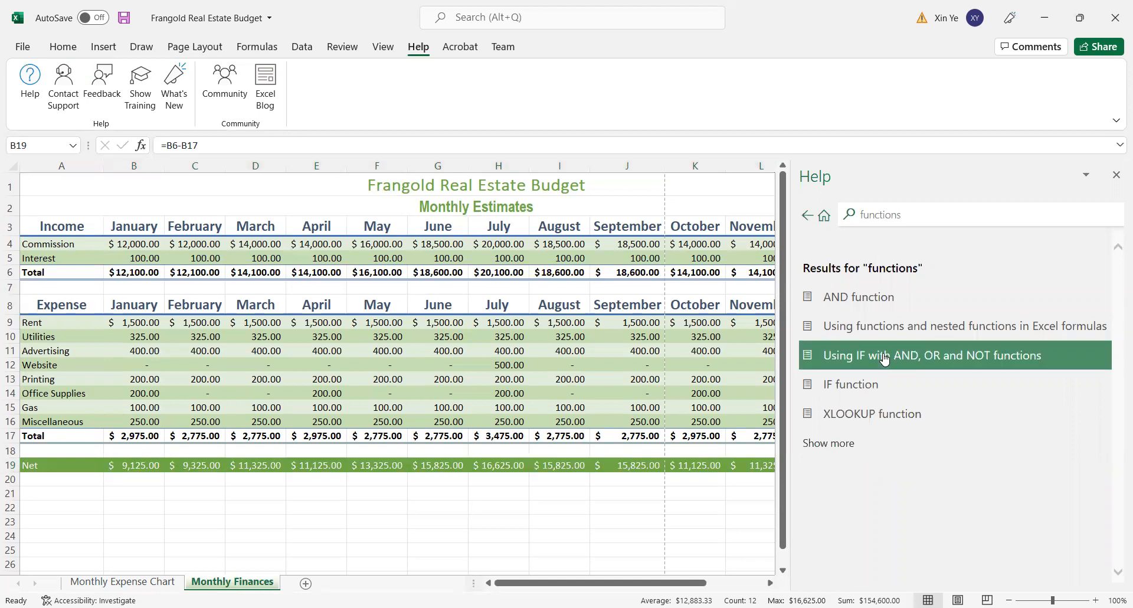
click(880, 311)
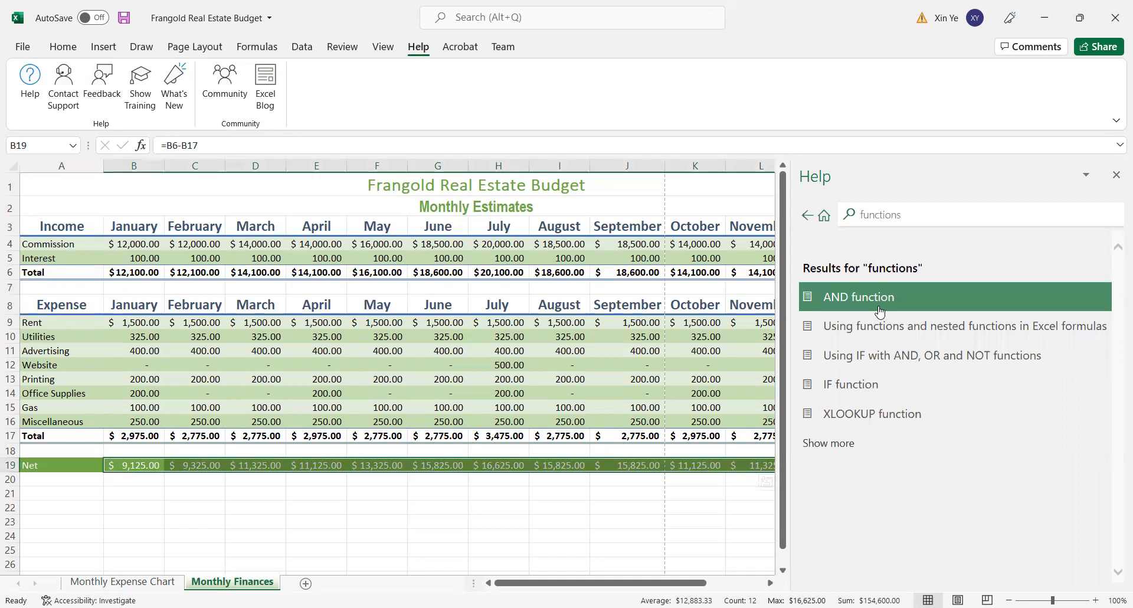
click(881, 326)
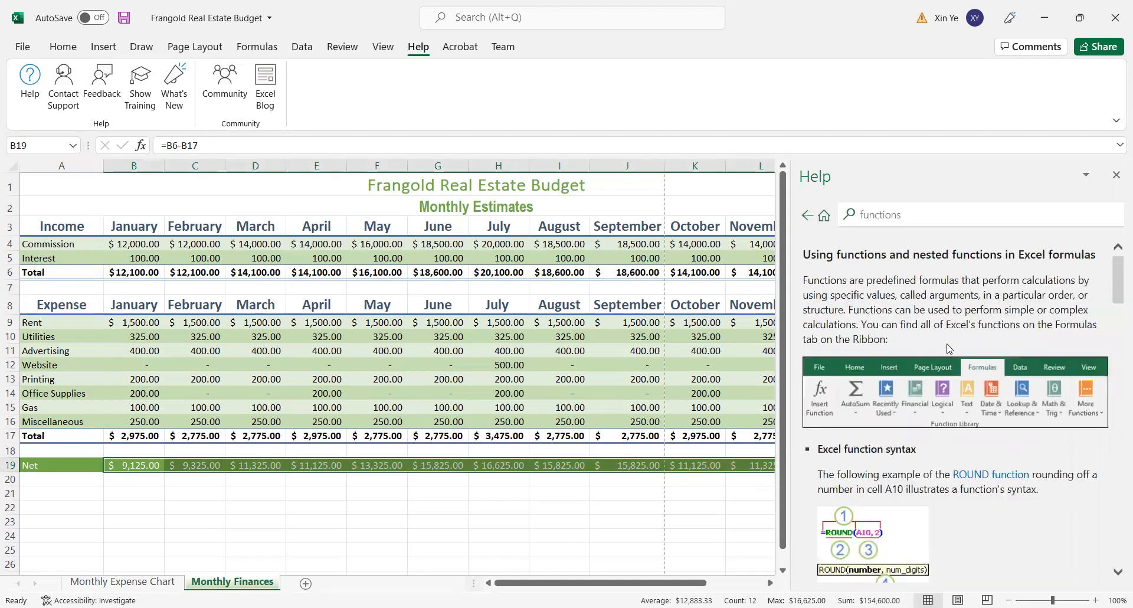
scroll(948, 349, down, 6)
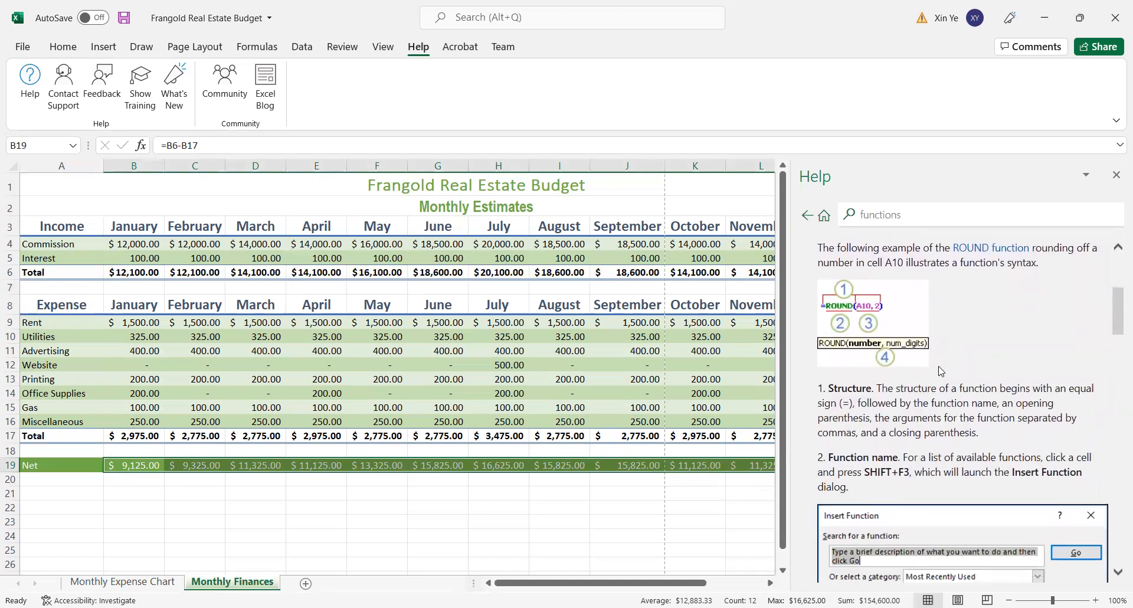
scroll(942, 365, down, 9)
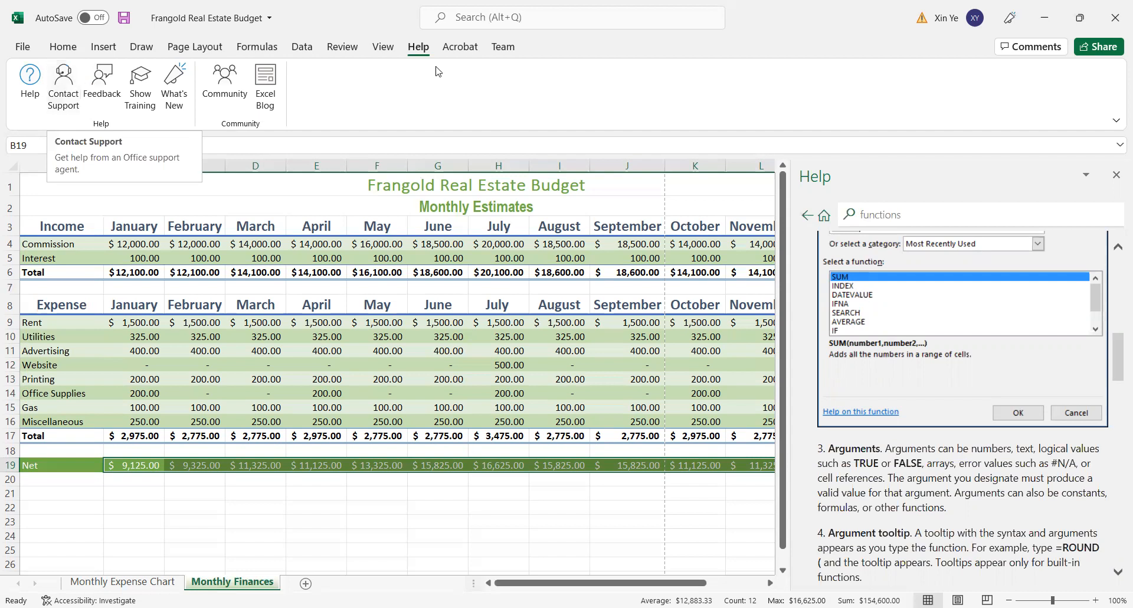
click(908, 219)
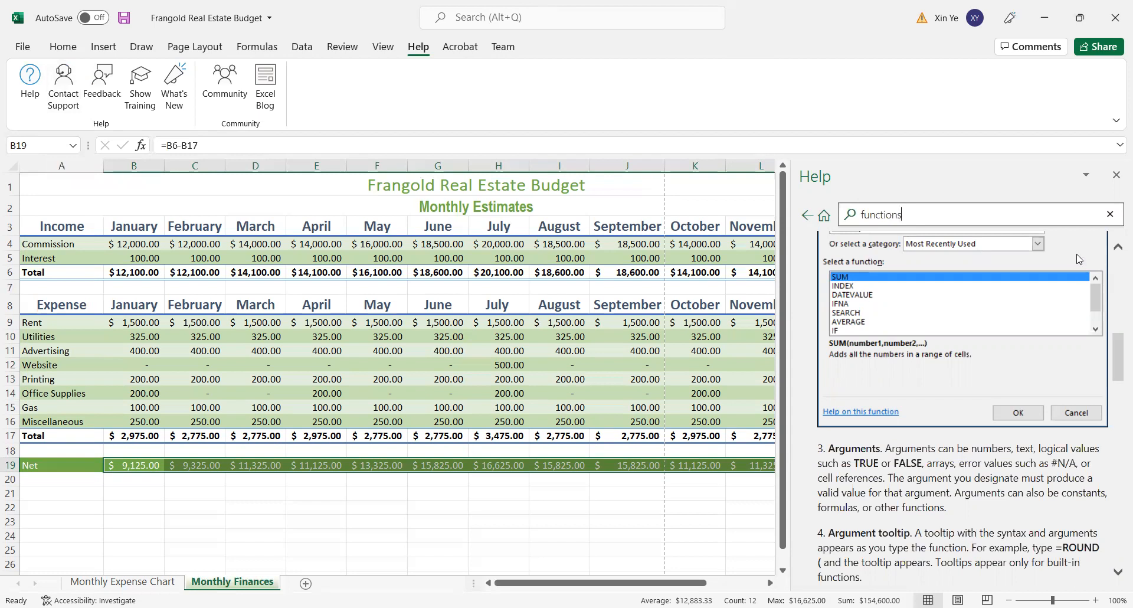
- Find the Header and Footer command by search to open the page header for editing, and close the Help pane
click(479, 18)
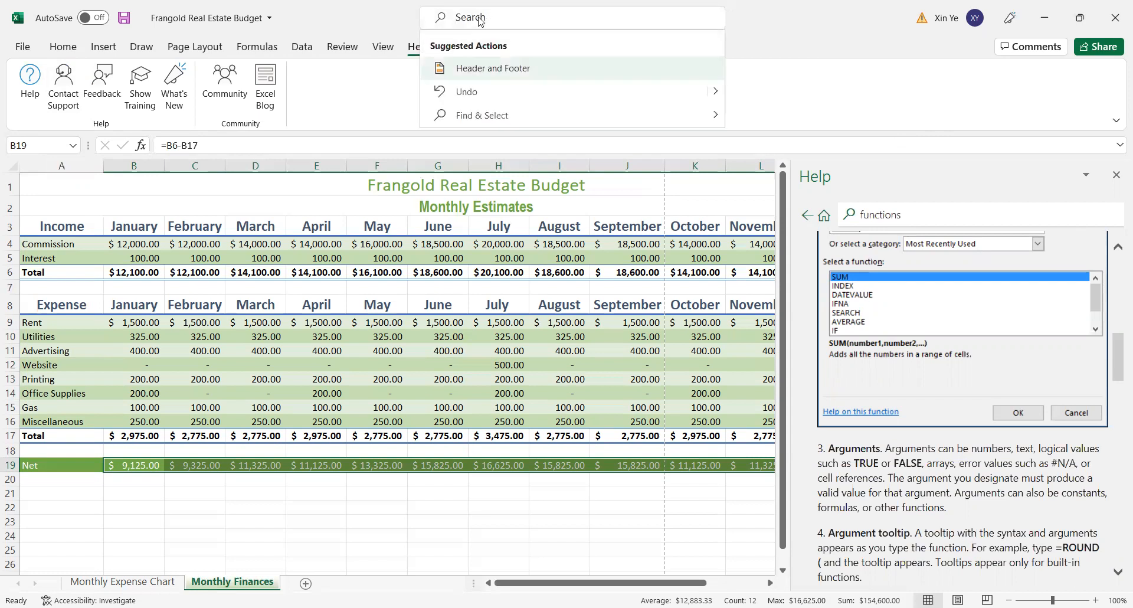
text(h)
click(482, 75)
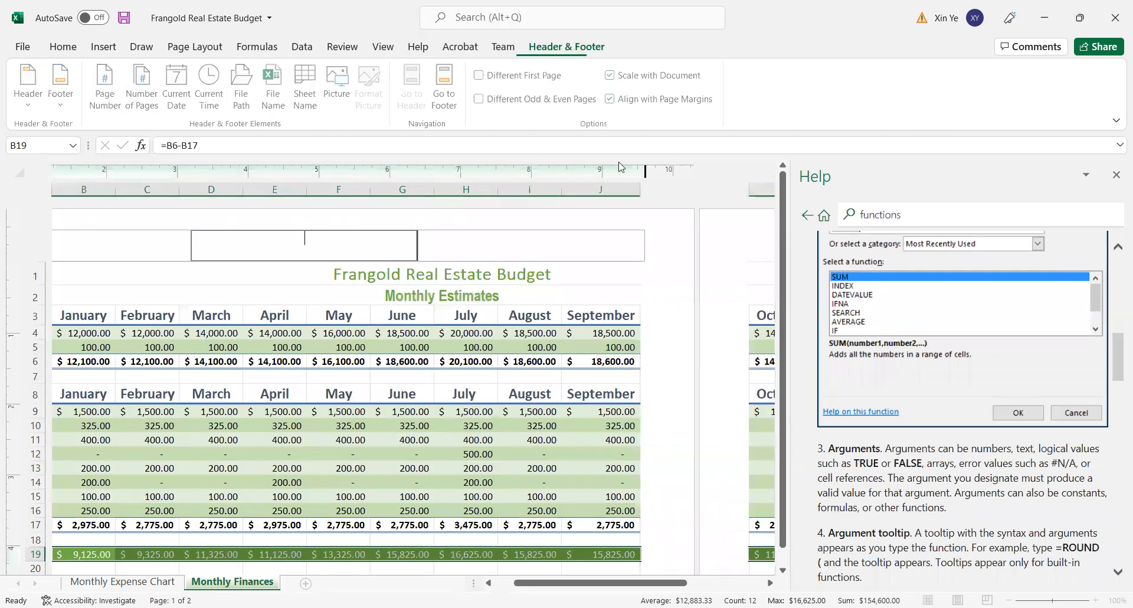
click(1115, 176)
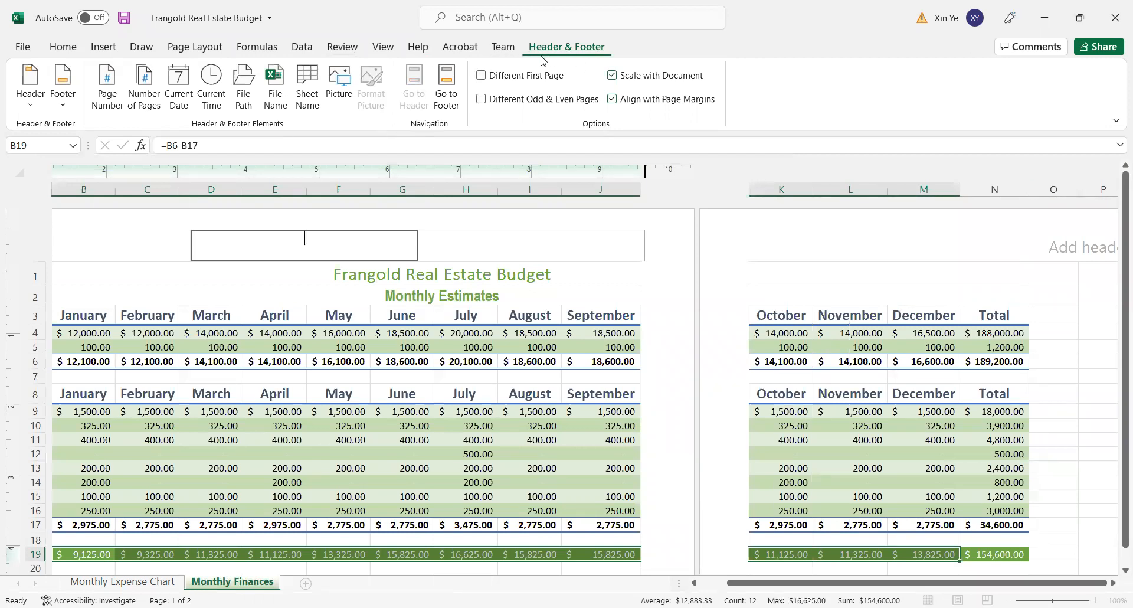
- Enter "CSP101" in the center section of the Monthly Finances page header
click(452, 17)
click(356, 246)
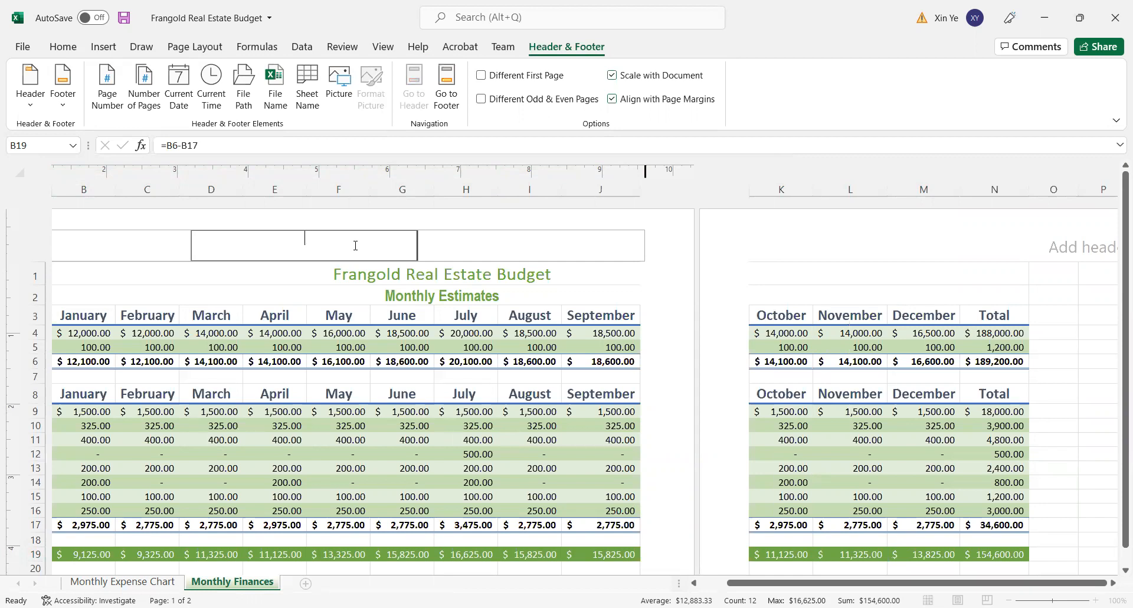
text(C)
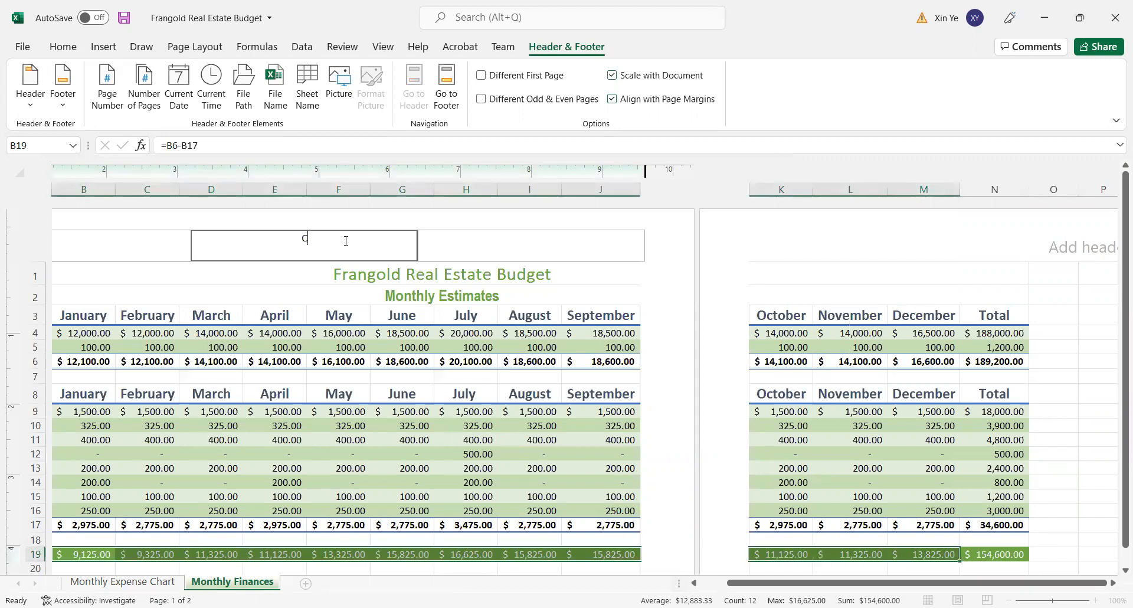
text(SP101)
click(777, 251)
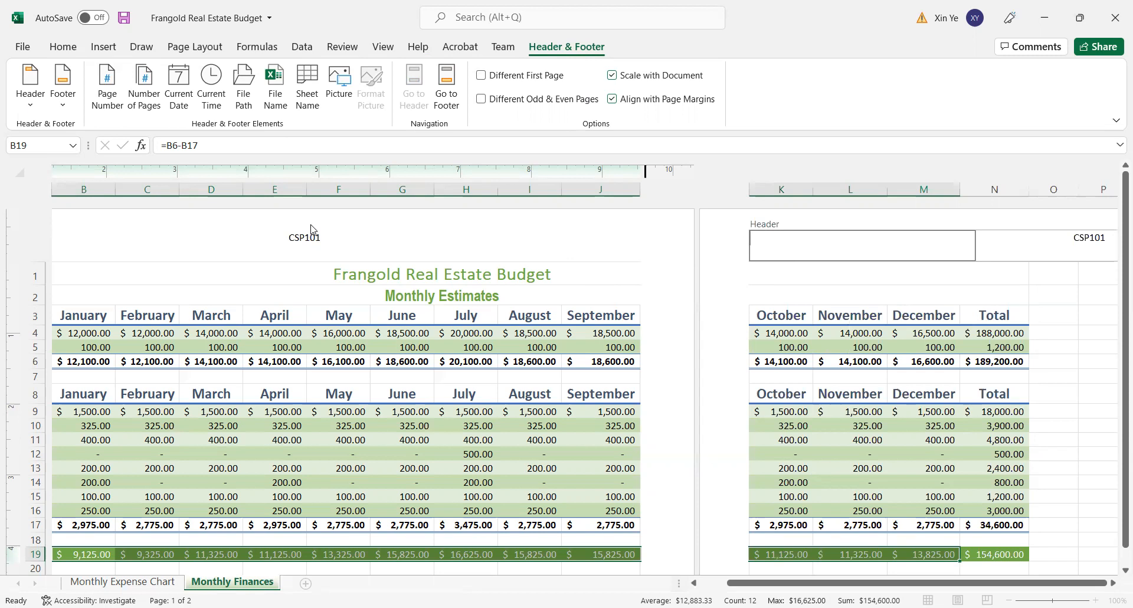
- Leave header editing and switch the worksheet back to Normal view
click(388, 48)
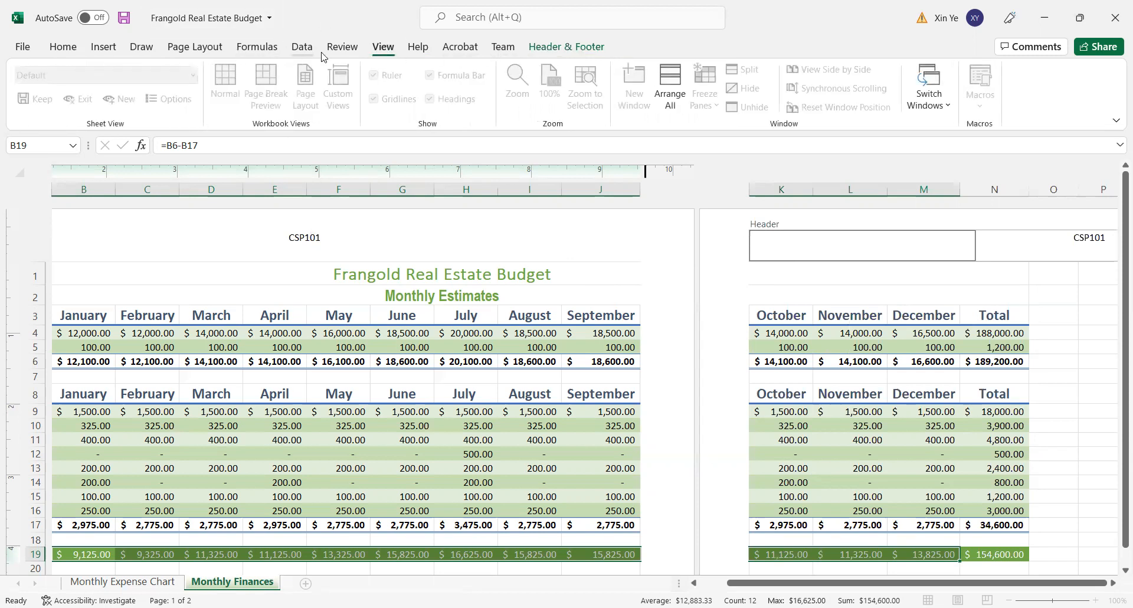
click(548, 57)
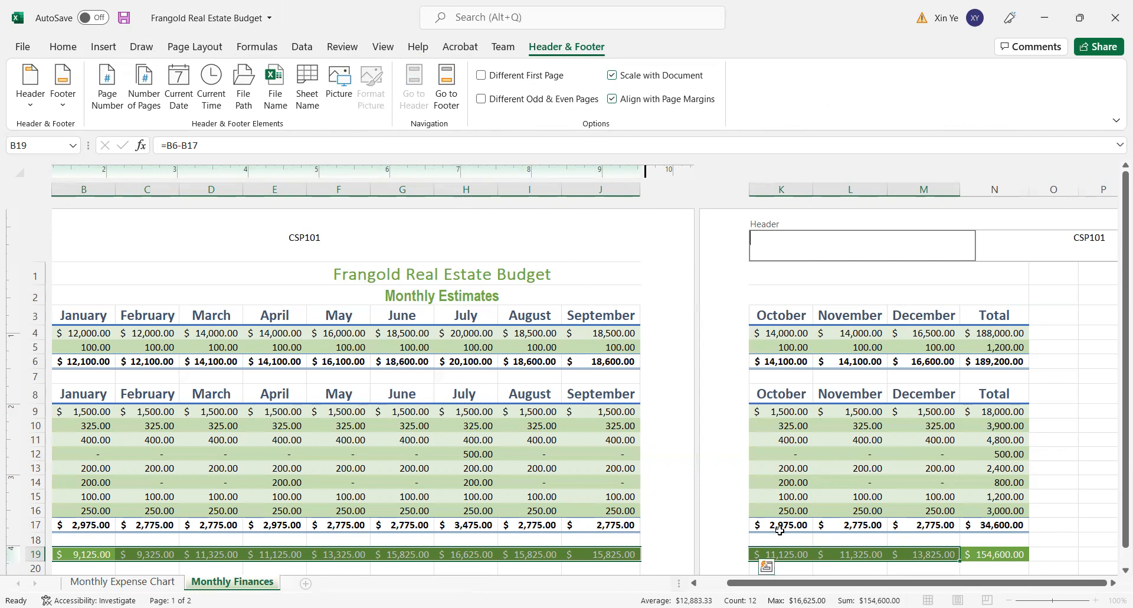
click(660, 263)
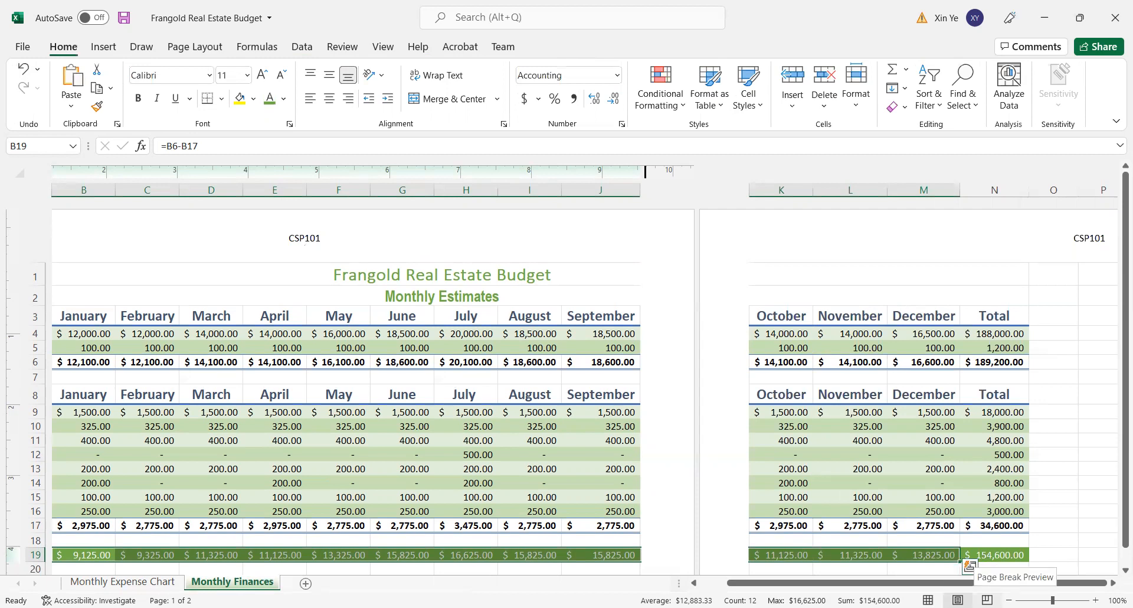
click(929, 600)
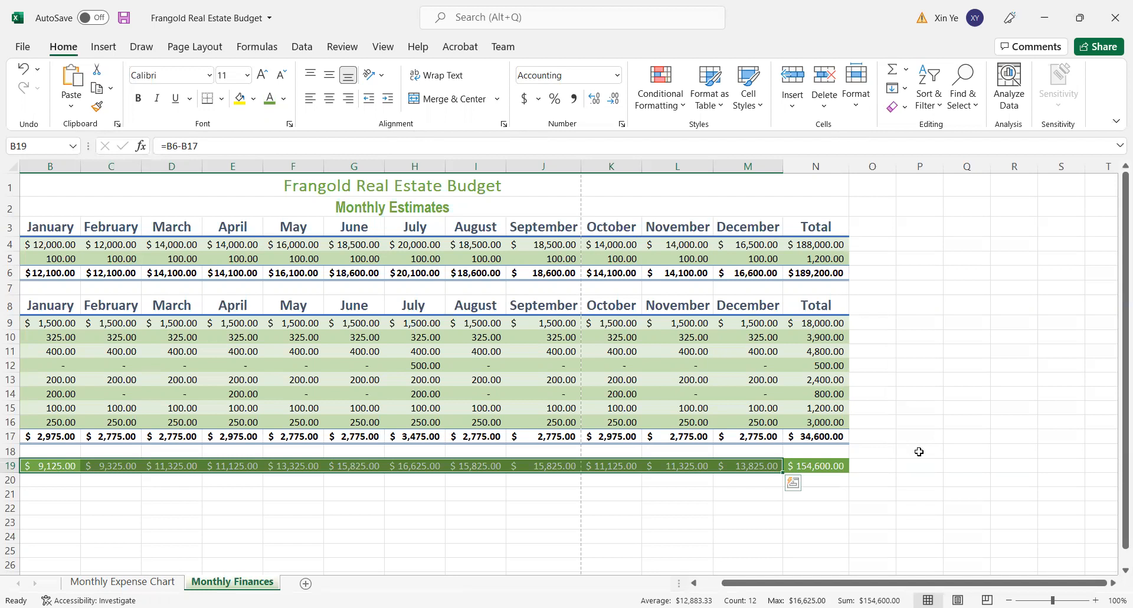
- Deselect the net row and toggle the Monthly Finances sheet between formulas and values twice, ending with values displayed
click(1043, 490)
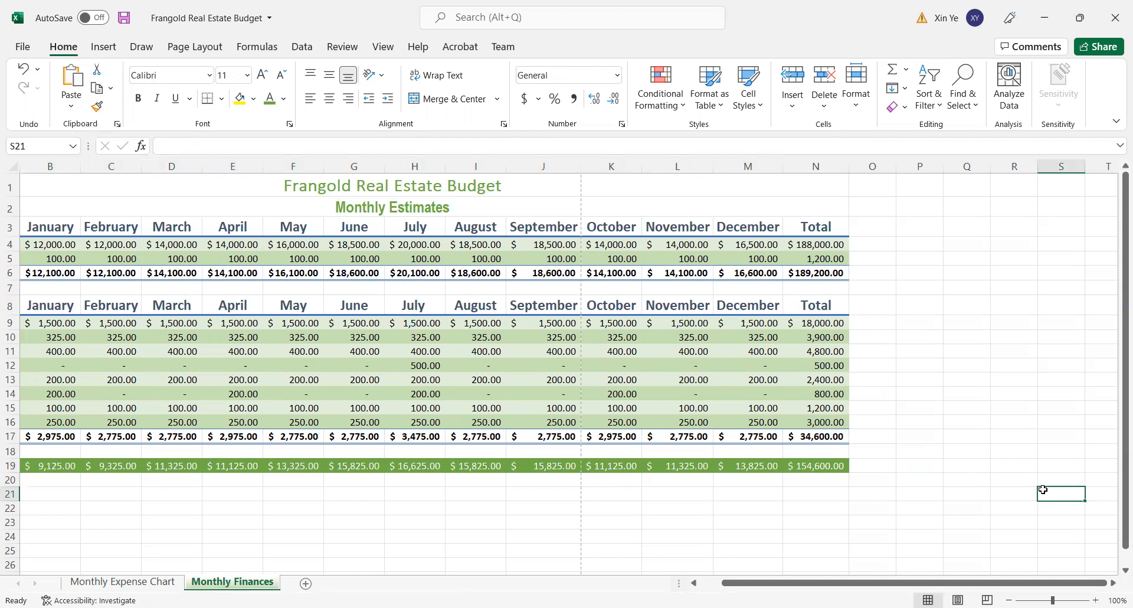
key(ctrl+grave)
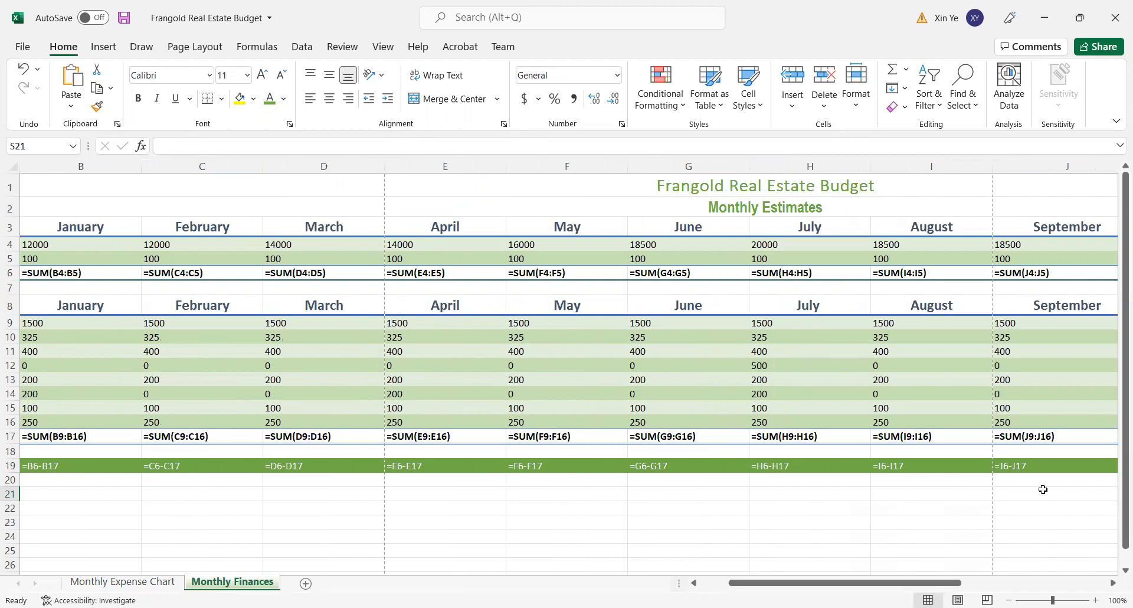
key(ctrl+grave)
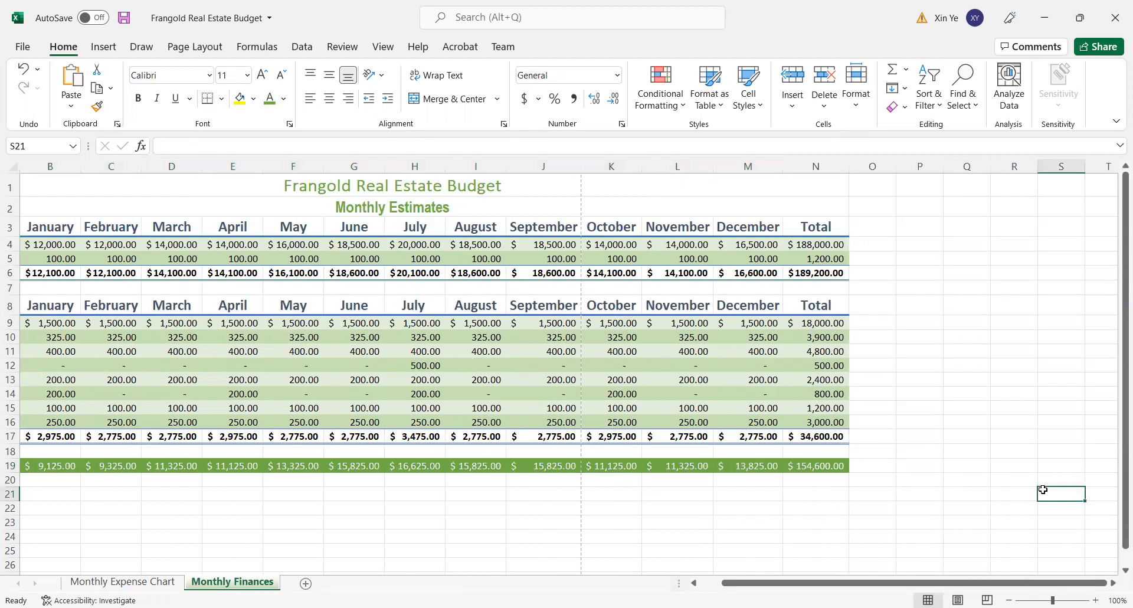
key(ctrl+grave)
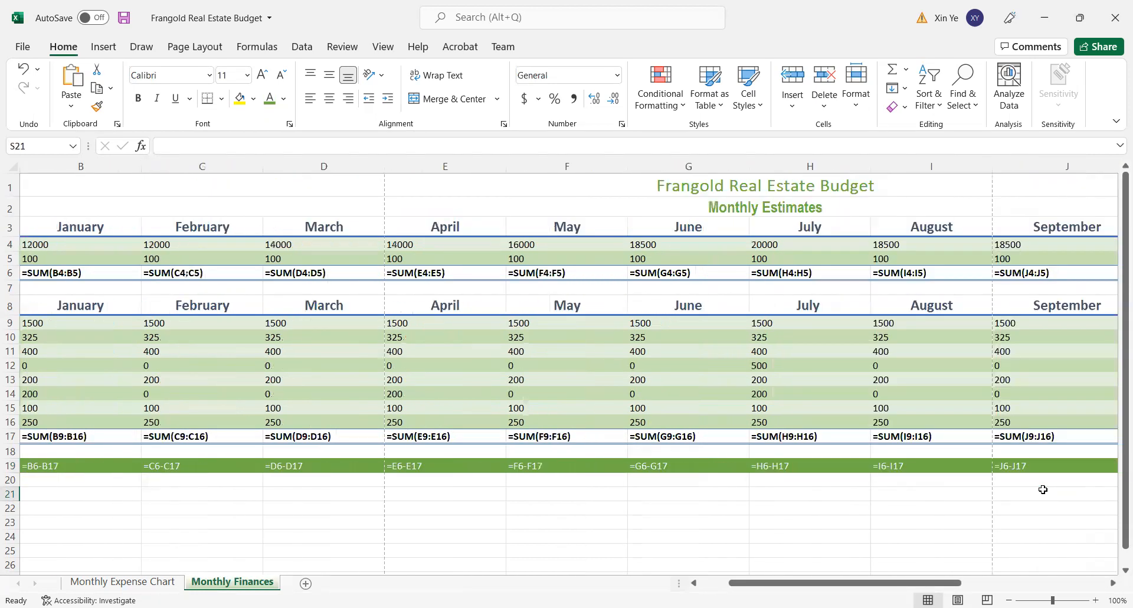
key(ctrl+grave)
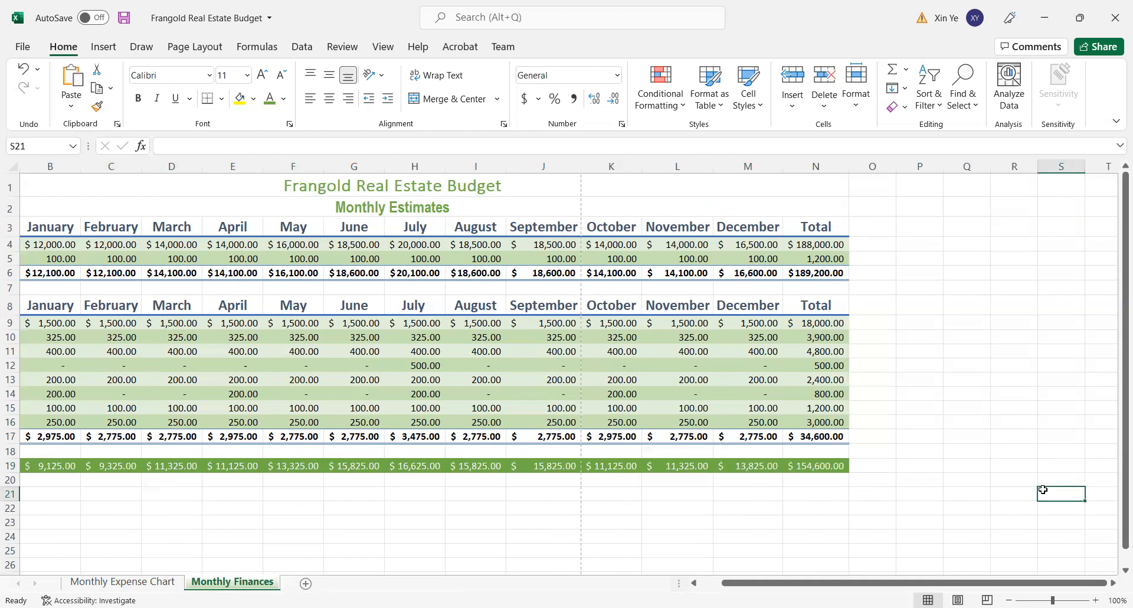